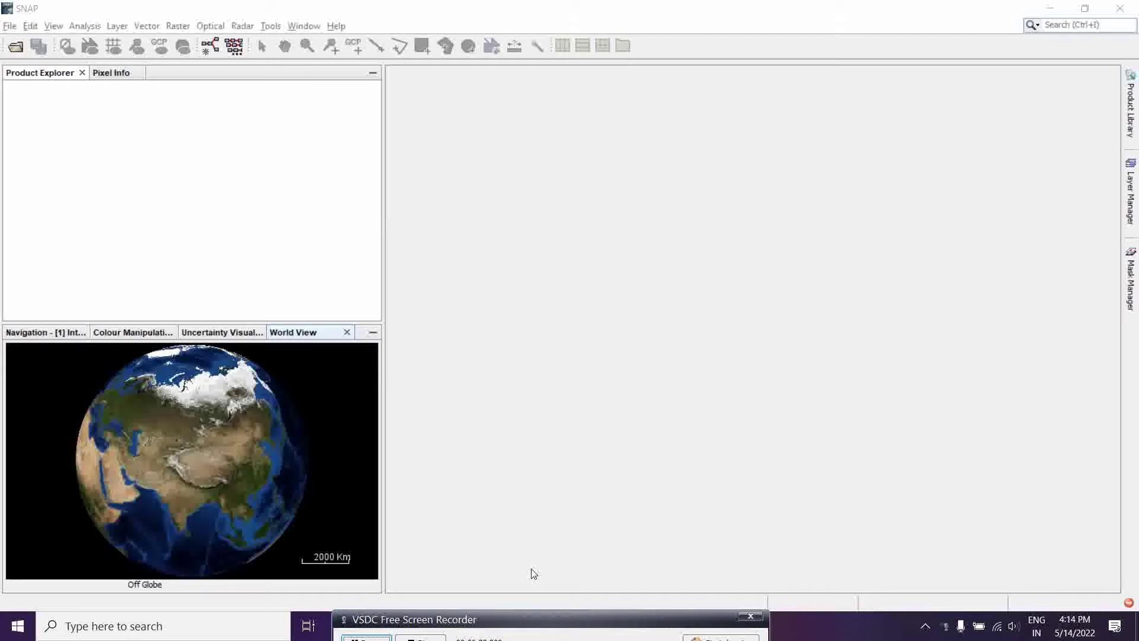
Open the Sentinel-1 product S1A_IW_GRDH_1SDV_20220510T002249_20220510T002319_043141_052704_BAE6.zip from E:\radar data\Ashani cyclone.
left_click(24, 45)
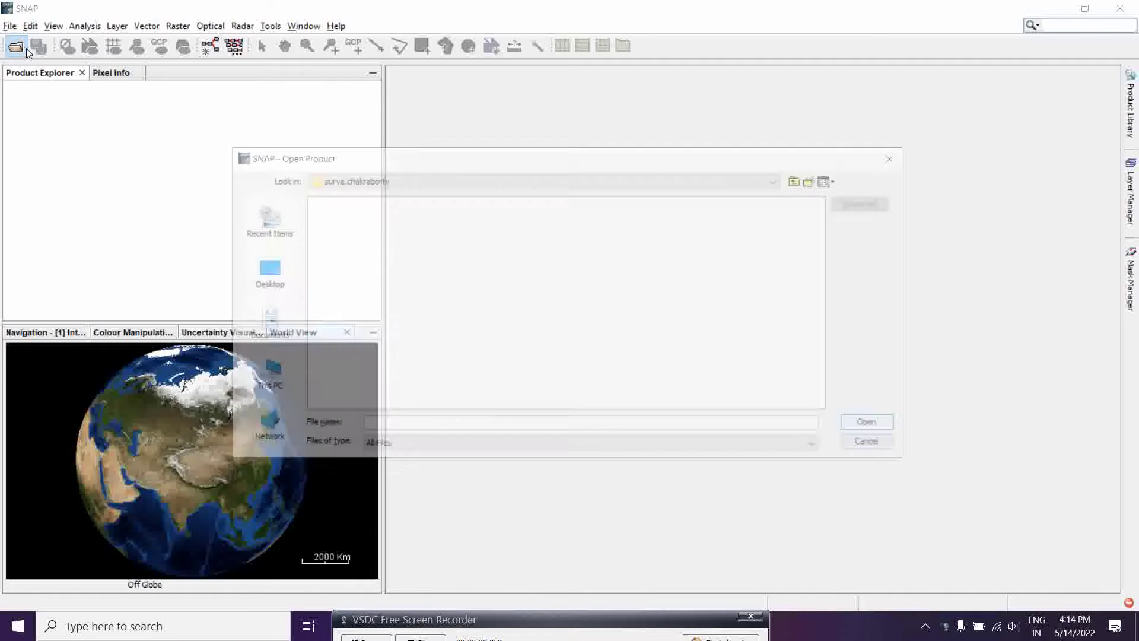
left_click_drag(432, 167, 458, 122)
left_click(289, 331)
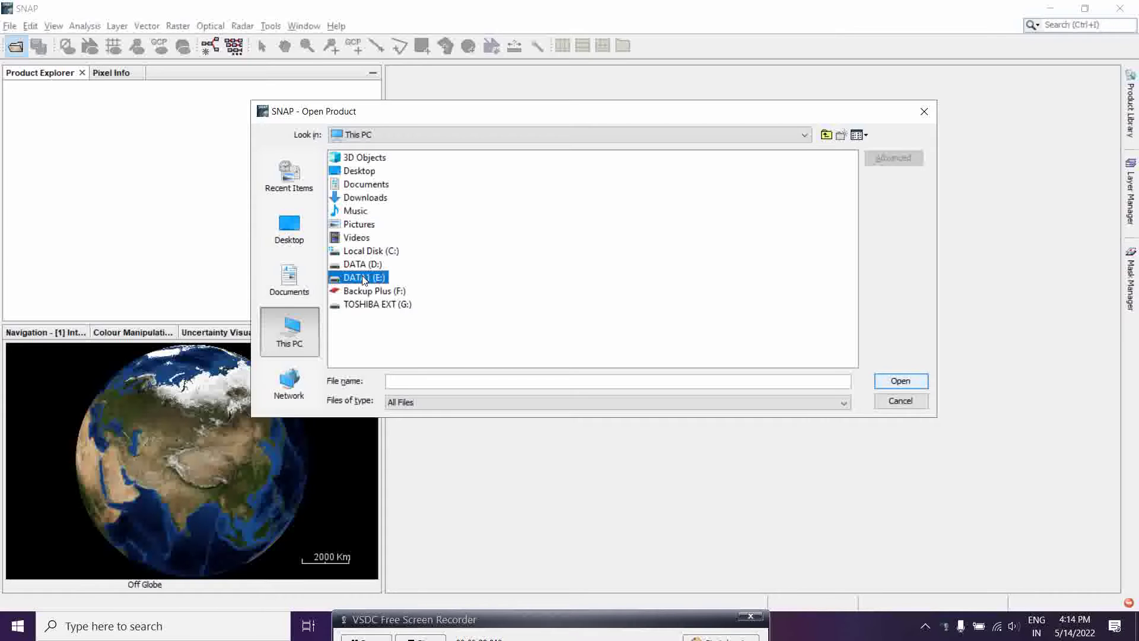
double_click(364, 279)
left_click(358, 306)
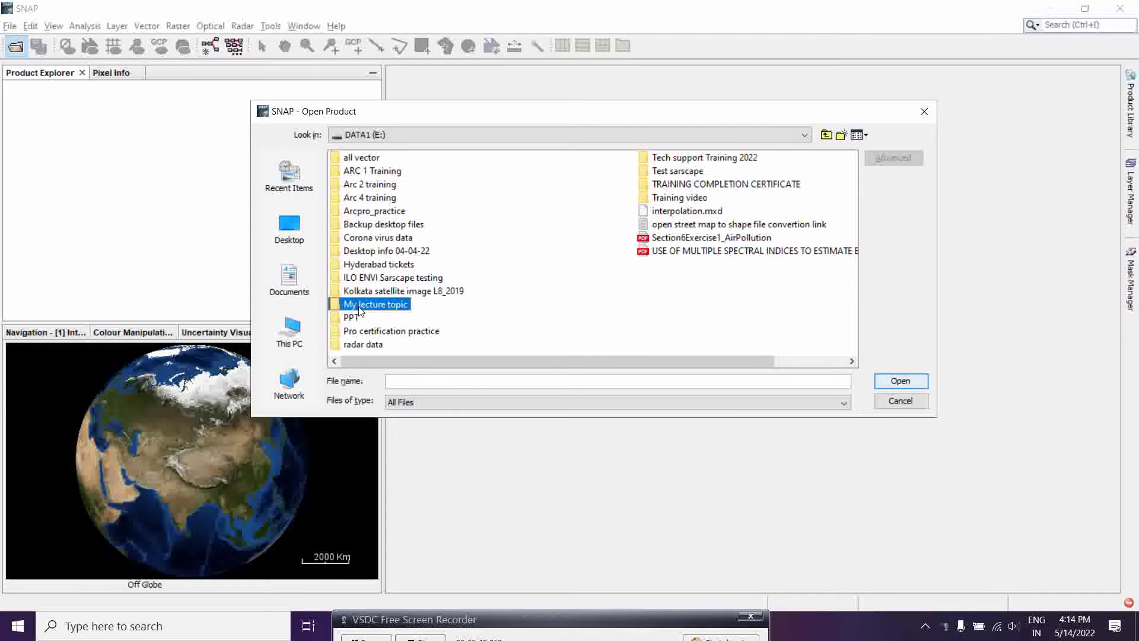
key("r")
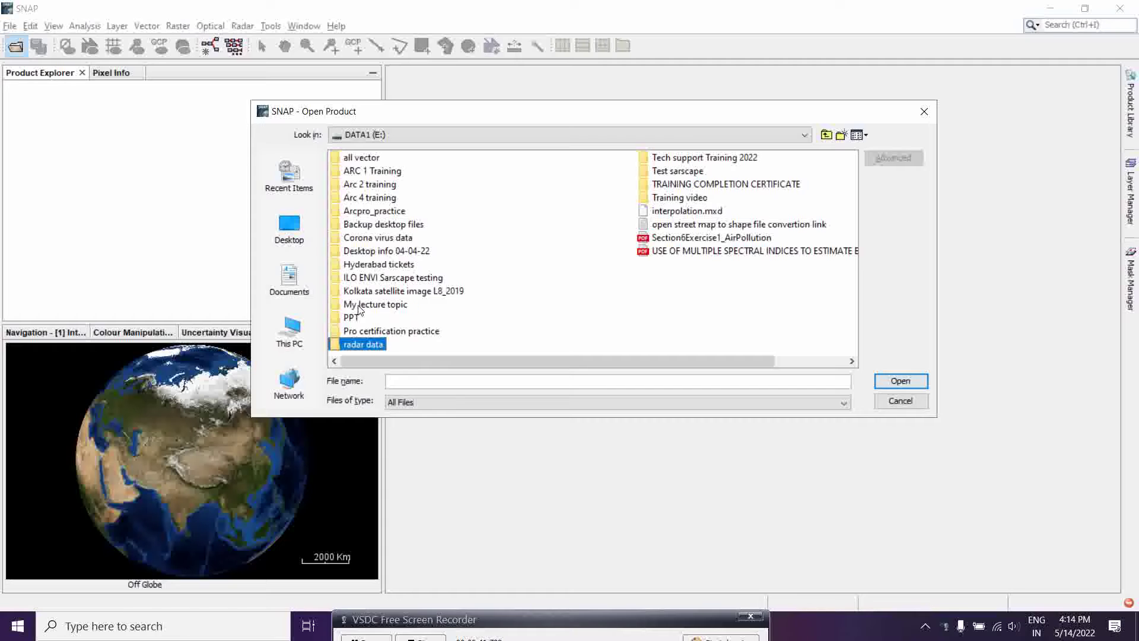
double_click(369, 345)
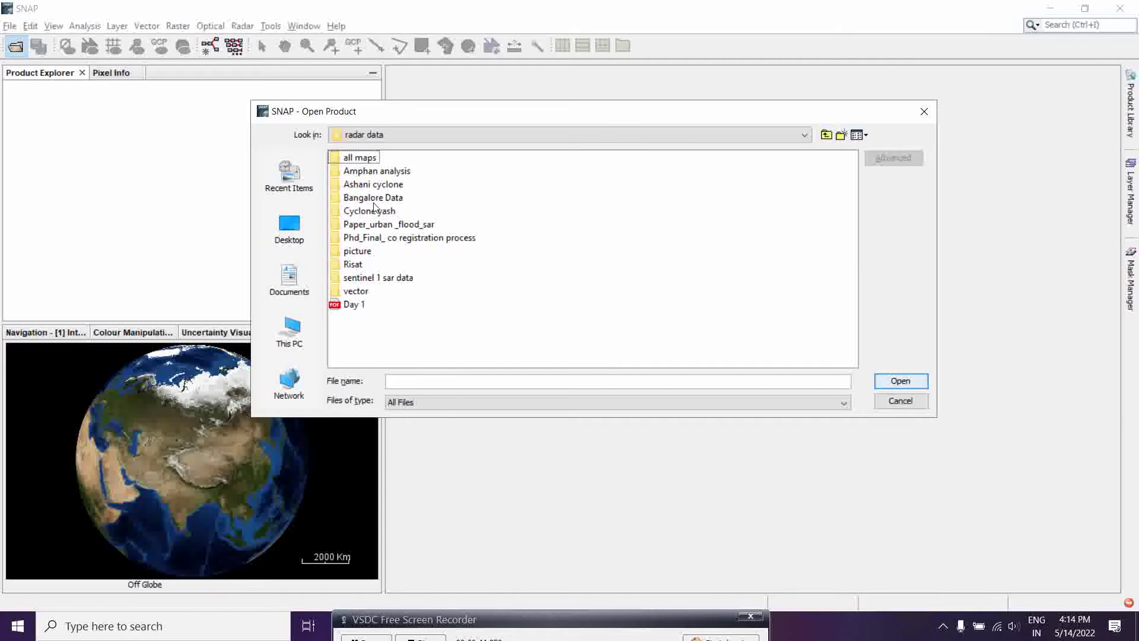
double_click(372, 184)
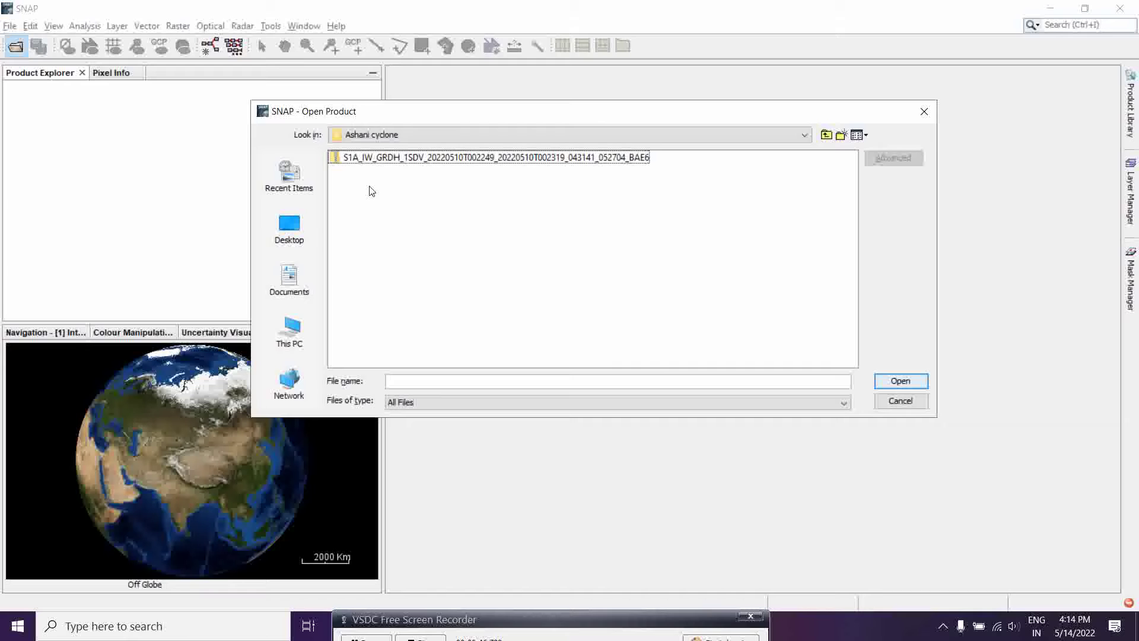
left_click(410, 156)
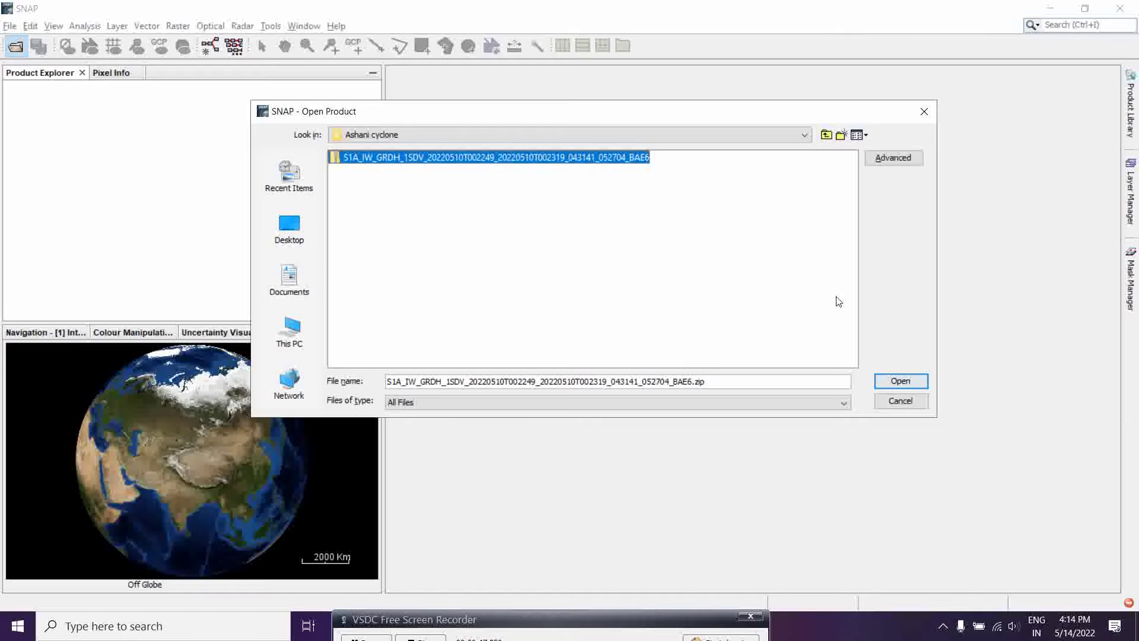
left_click(899, 381)
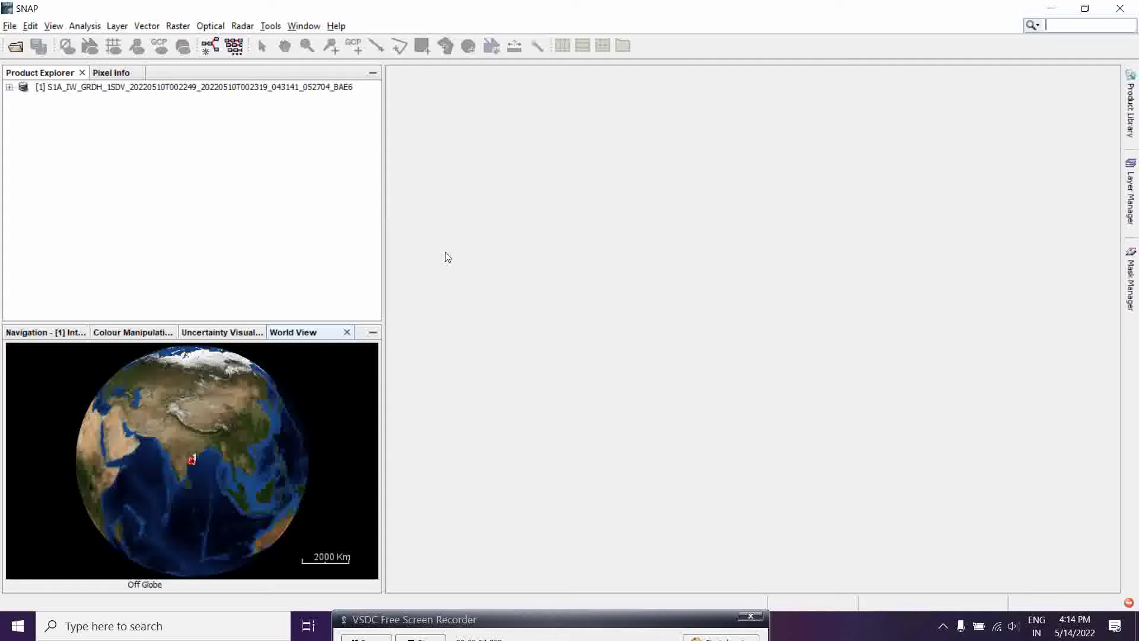
Expand the product's Metadata folder and view the Abstracted_Metadata table.
left_click(9, 87)
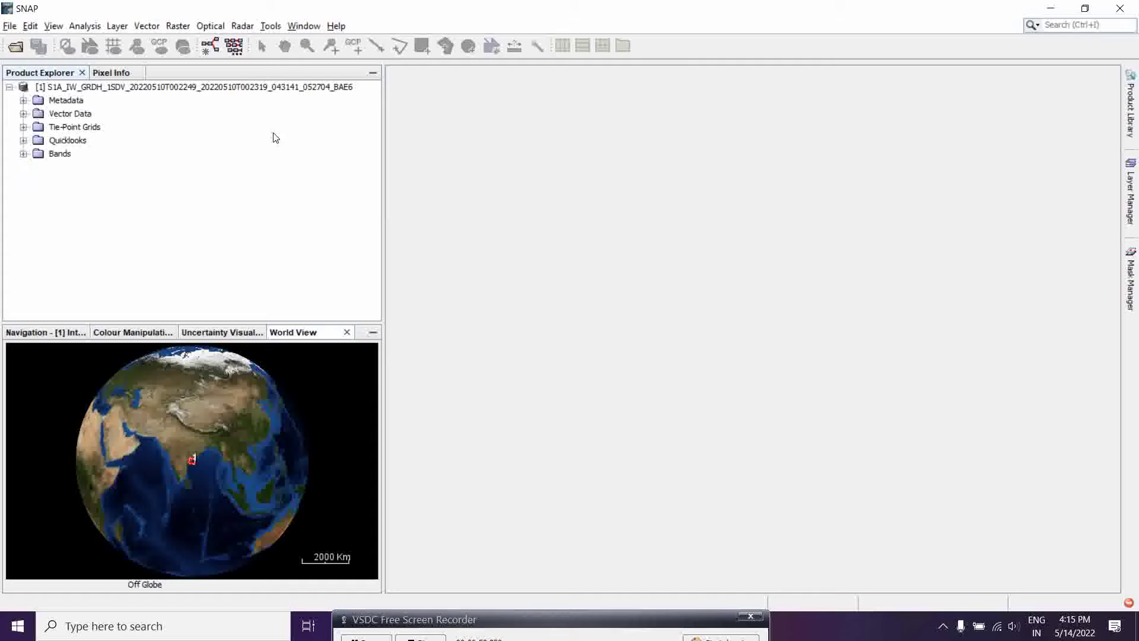
left_click(24, 100)
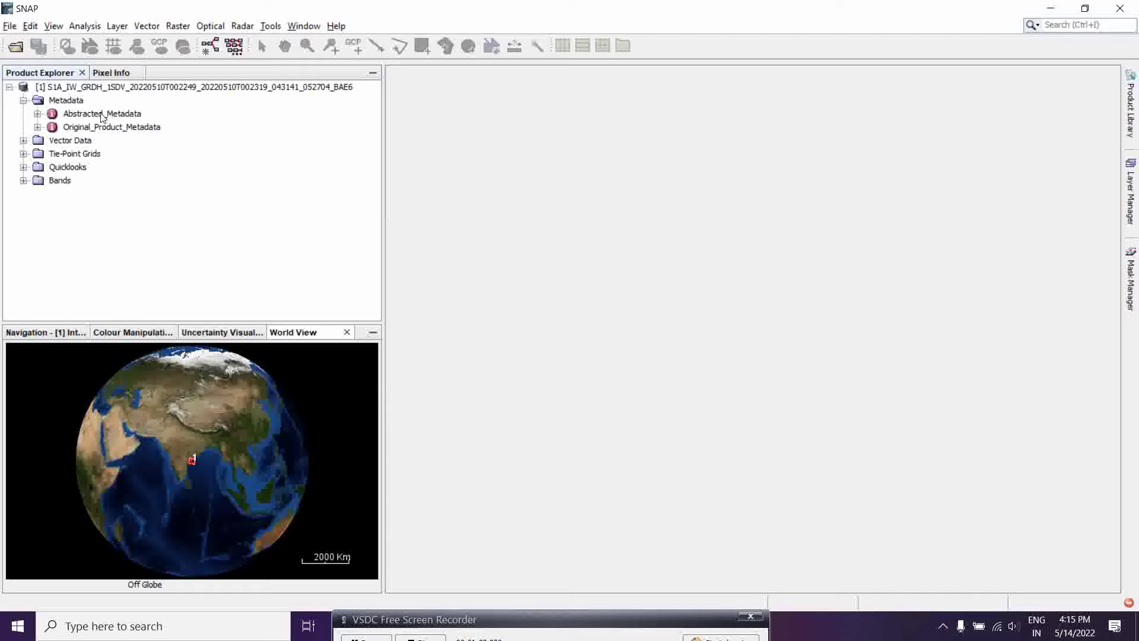
left_click(87, 114)
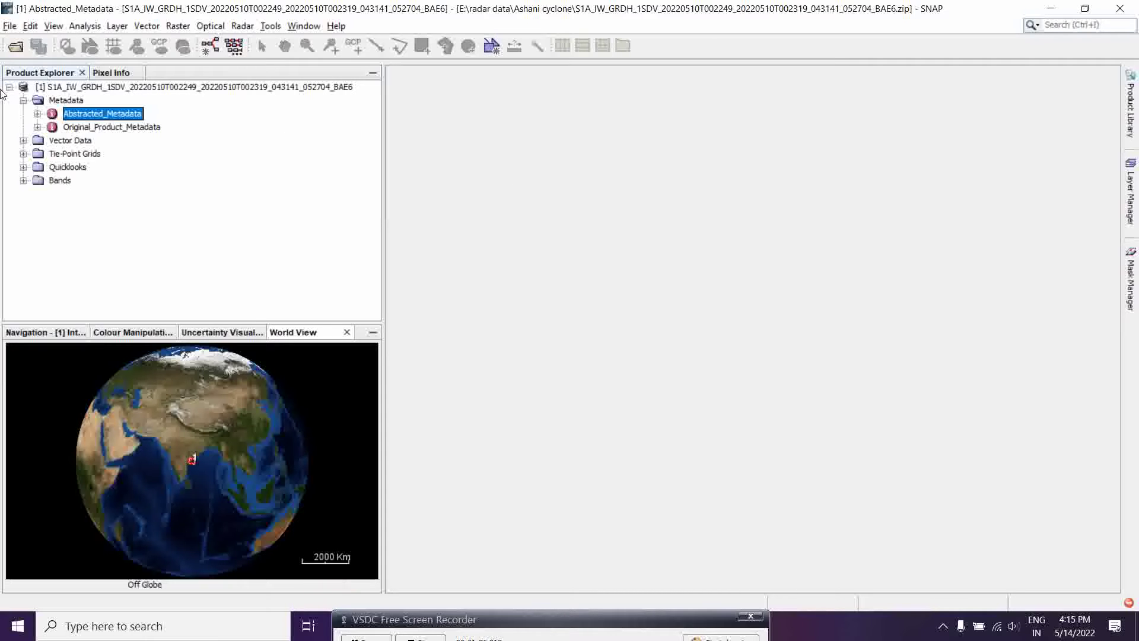
double_click(122, 114)
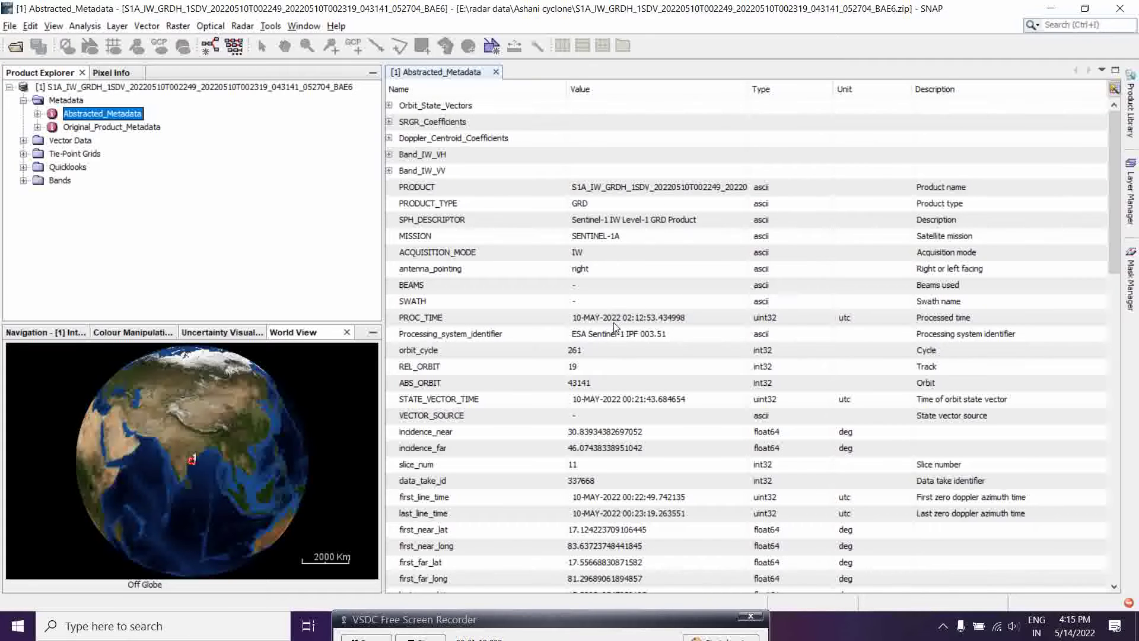
Set the system speaker volume to 96.
left_click(1013, 626)
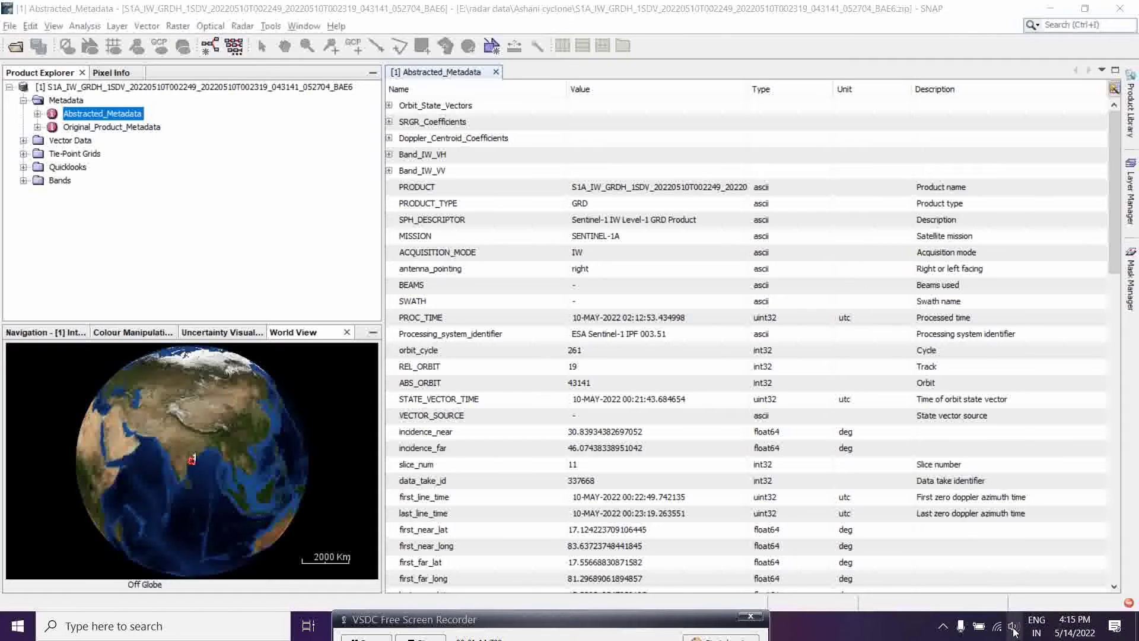
left_click(1049, 598)
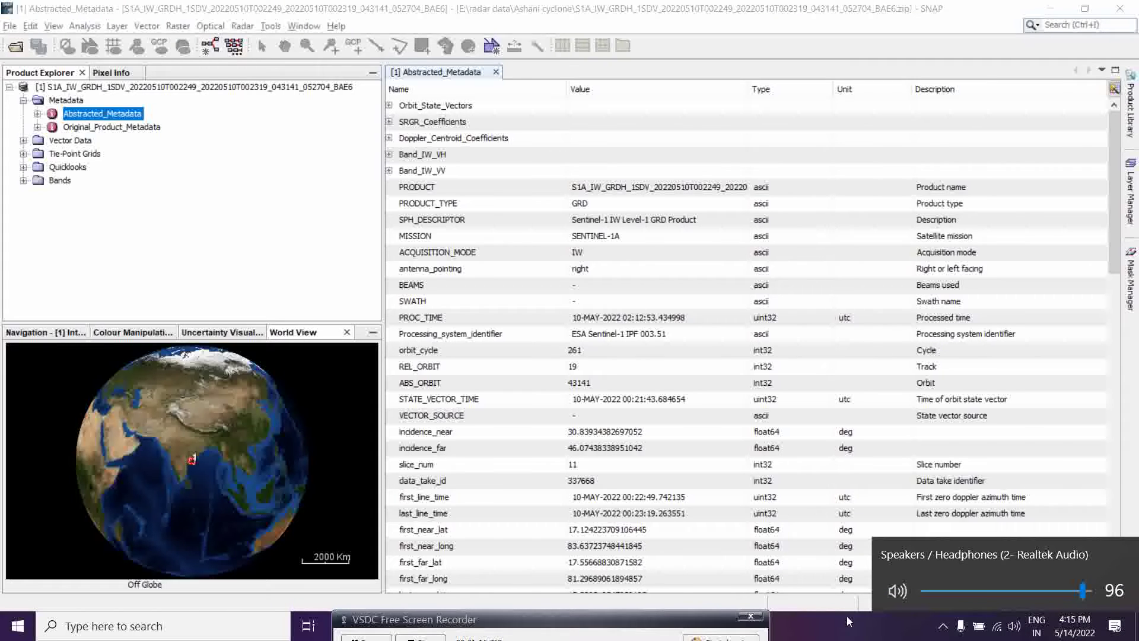
left_click(874, 635)
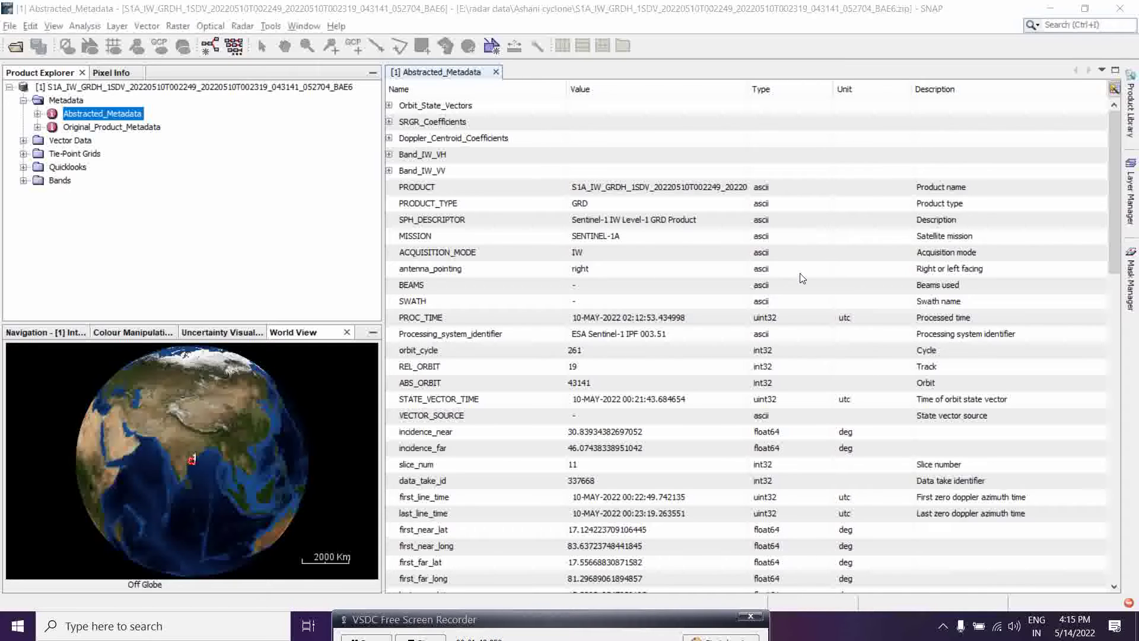
Close the metadata table and display the Amplitude_VH and Amplitude_VV bands in separate image views.
left_click(496, 71)
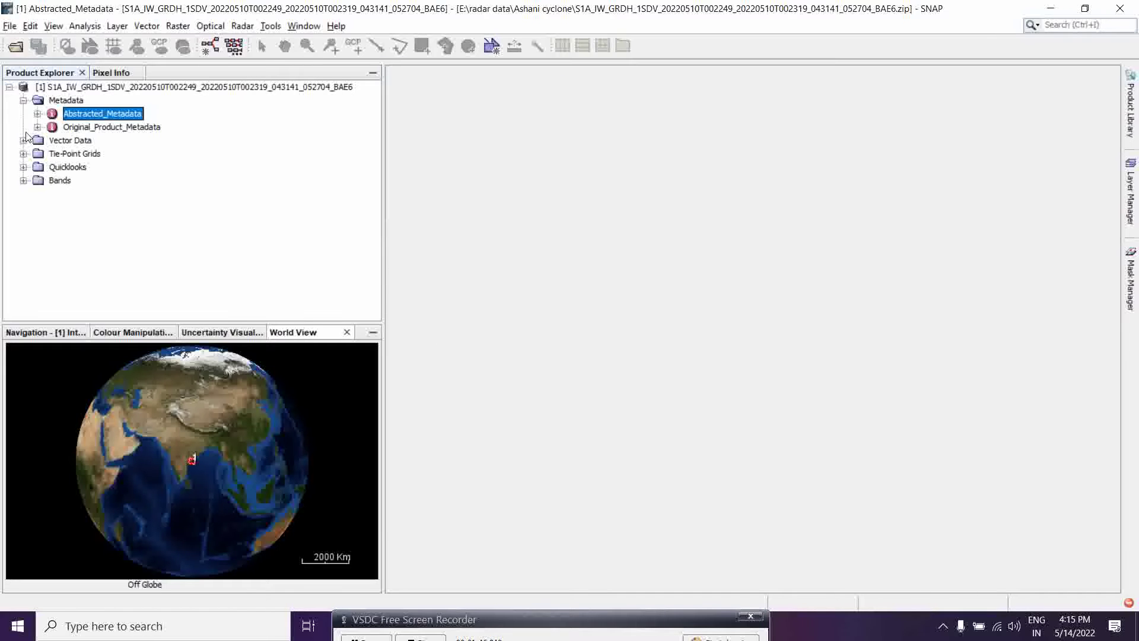
left_click(23, 181)
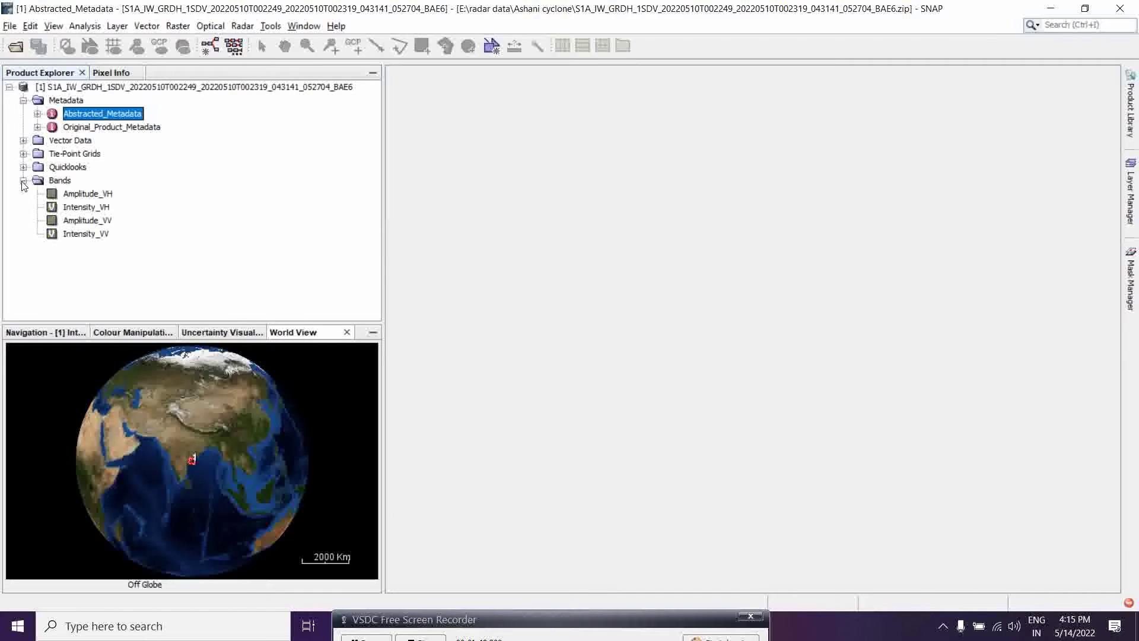
double_click(82, 194)
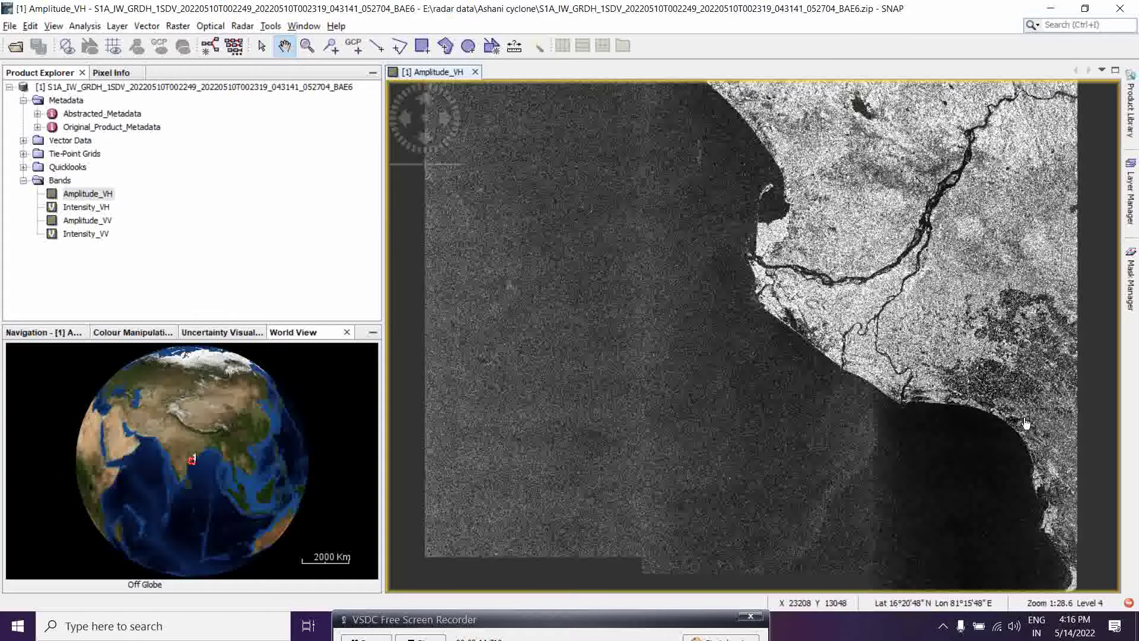
double_click(99, 224)
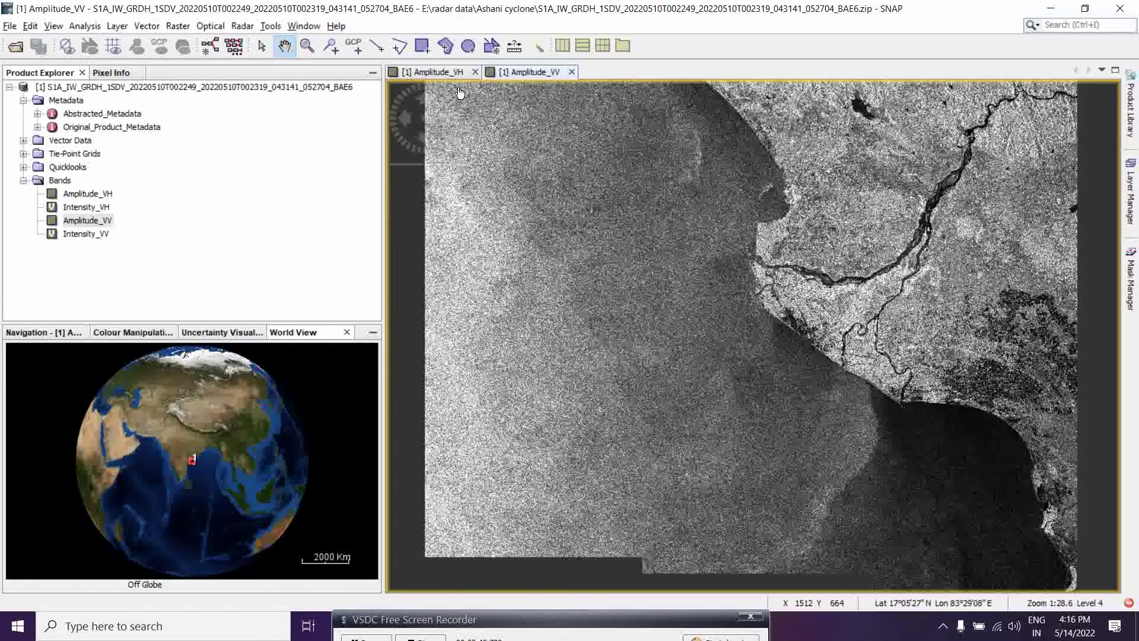
Compare the Amplitude_VH and Amplitude_VV images by switching between them, ending on Amplitude_VH.
left_click(448, 72)
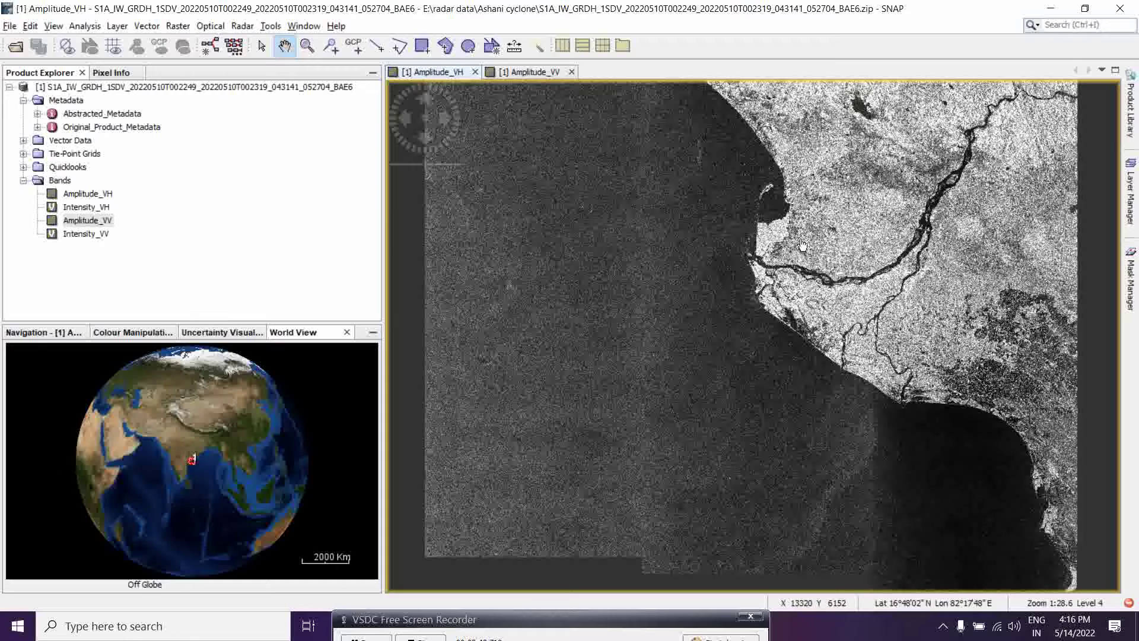
left_click(527, 72)
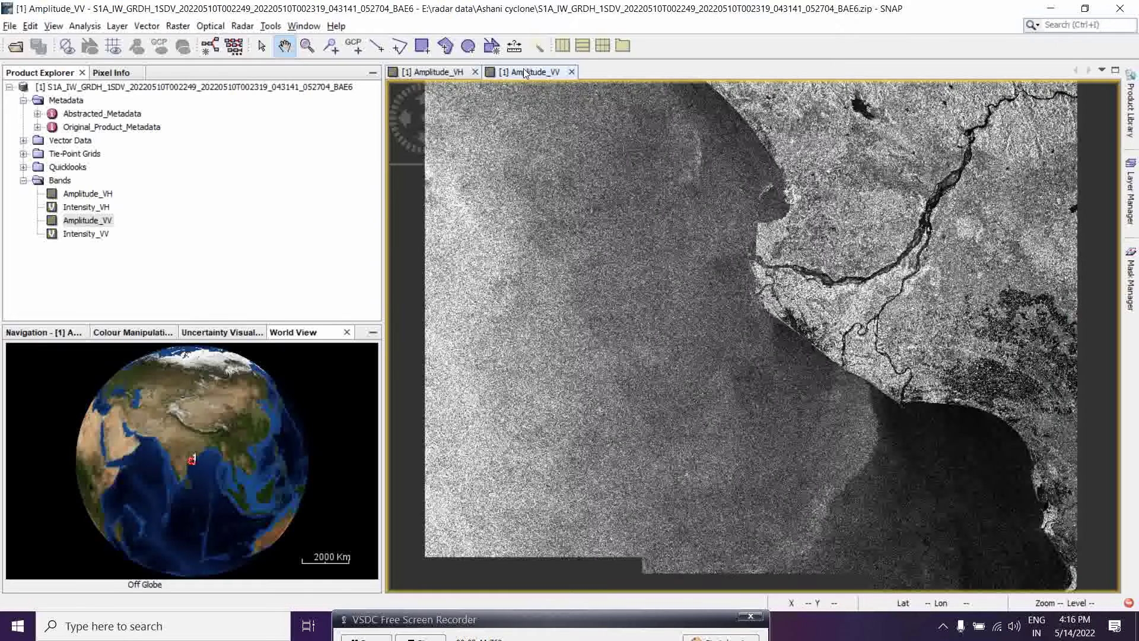
left_click(456, 71)
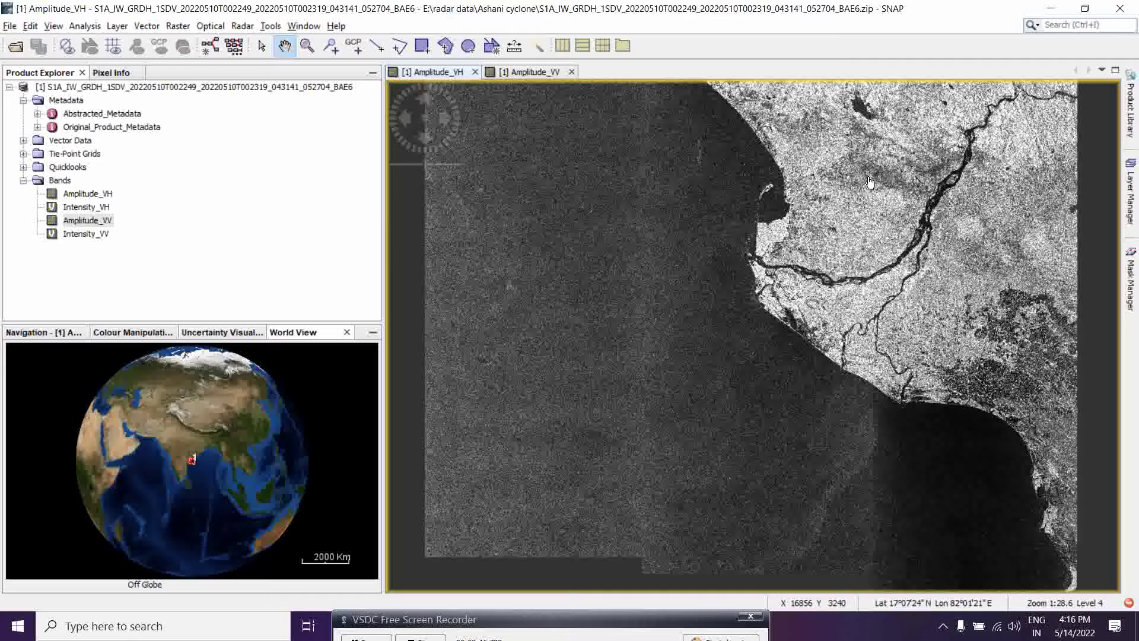
left_click(543, 73)
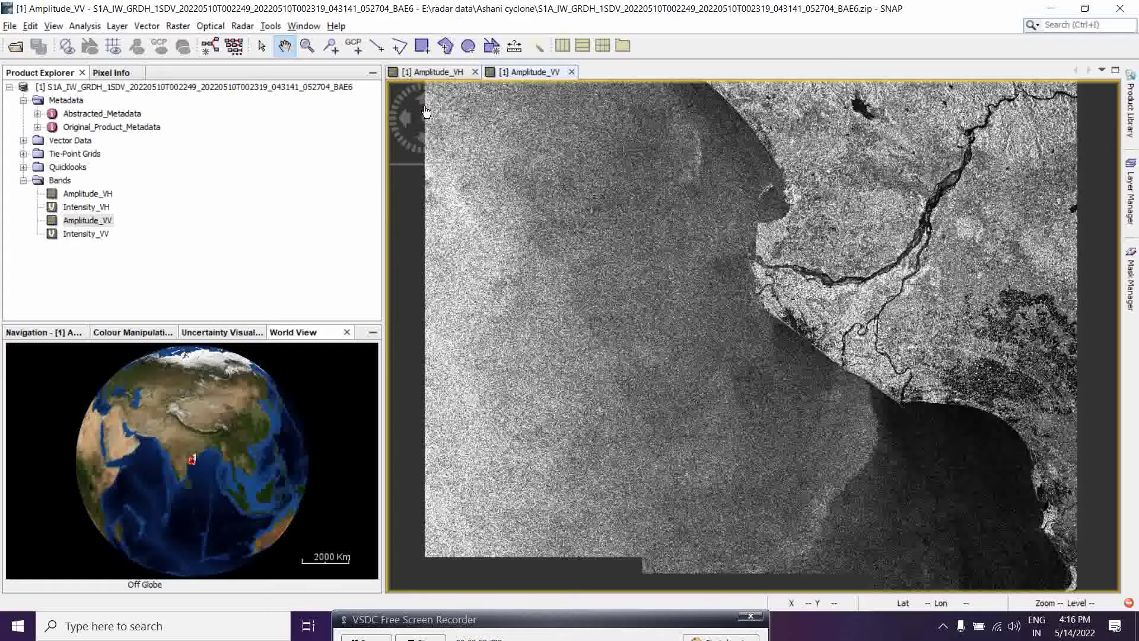
left_click(436, 72)
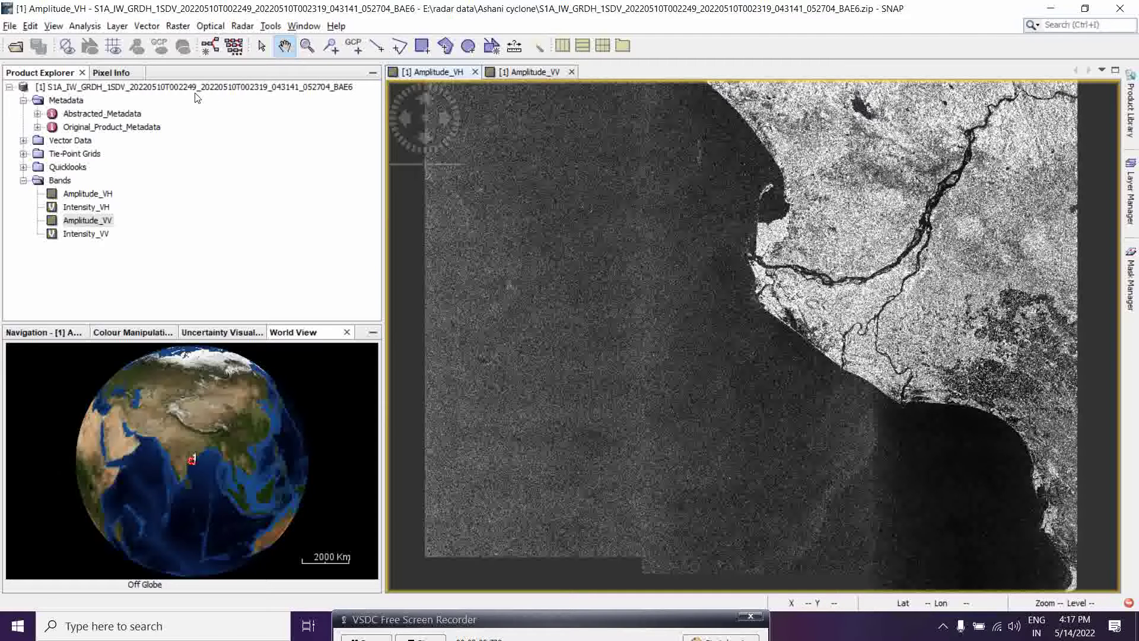
Collapse the Bands and Metadata folders in the product tree.
left_click(23, 180)
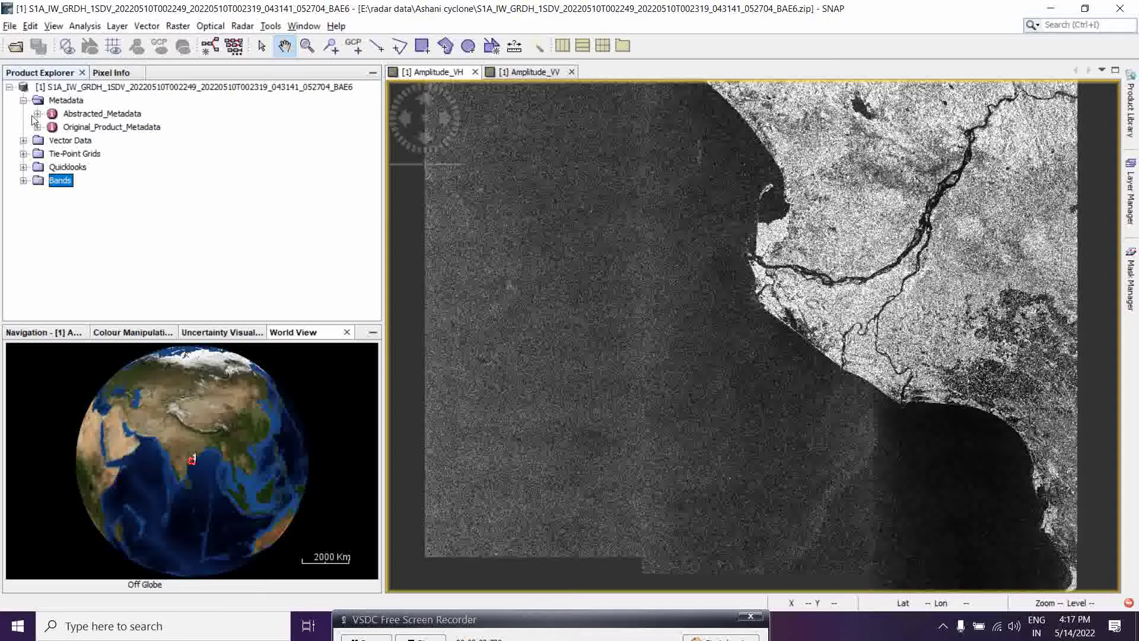
left_click(23, 101)
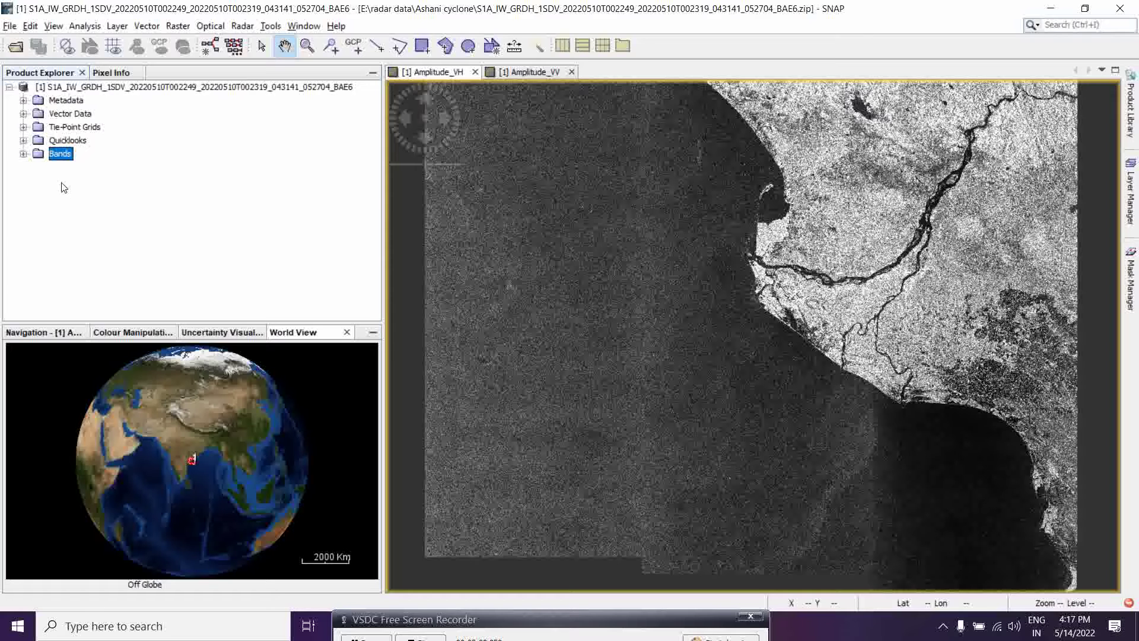
left_click_drag(475, 615, 474, 570)
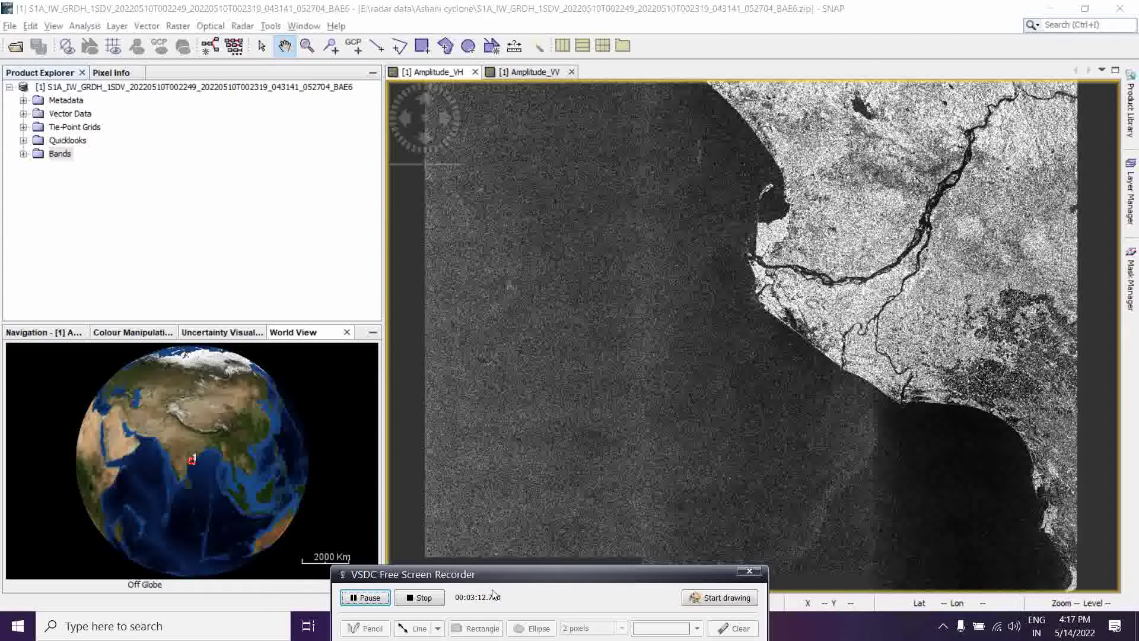
left_click_drag(505, 577, 490, 597)
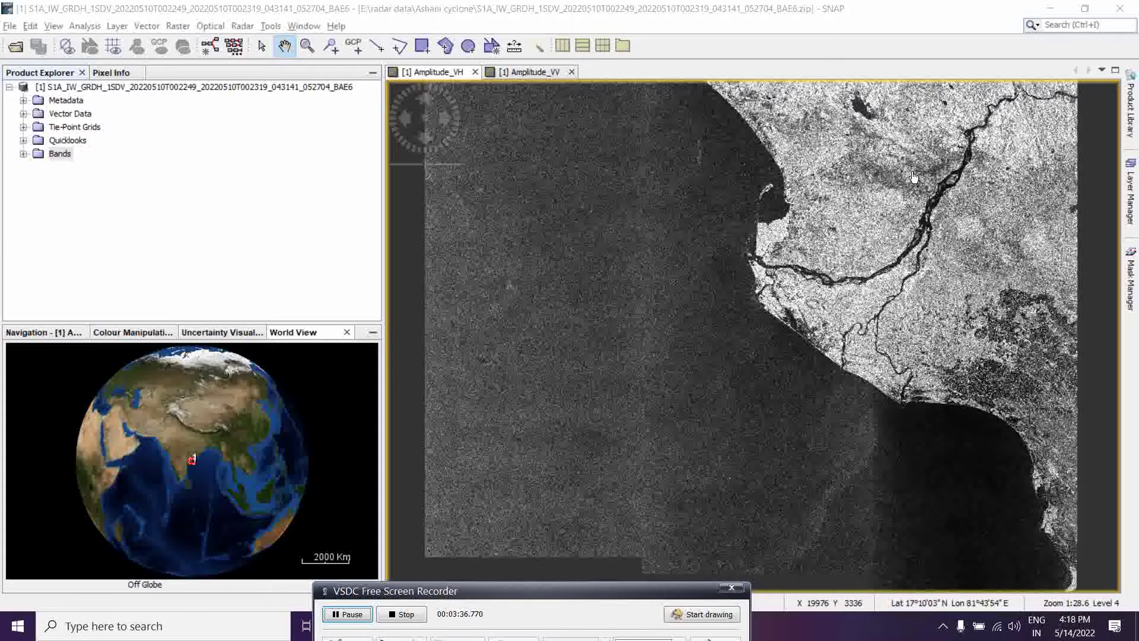
Examine the river delta, coastline and surrounding land in the Amplitude_VH image up close.
left_click_drag(825, 306, 712, 337)
scroll(772, 322, "up", 2)
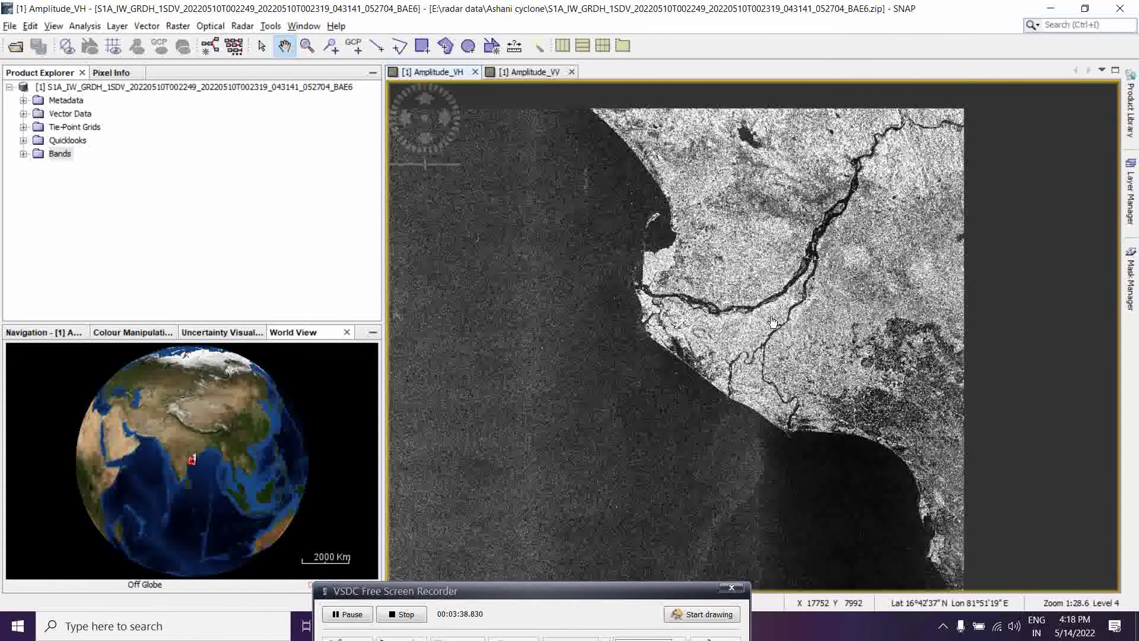
scroll(816, 311, "up", 4)
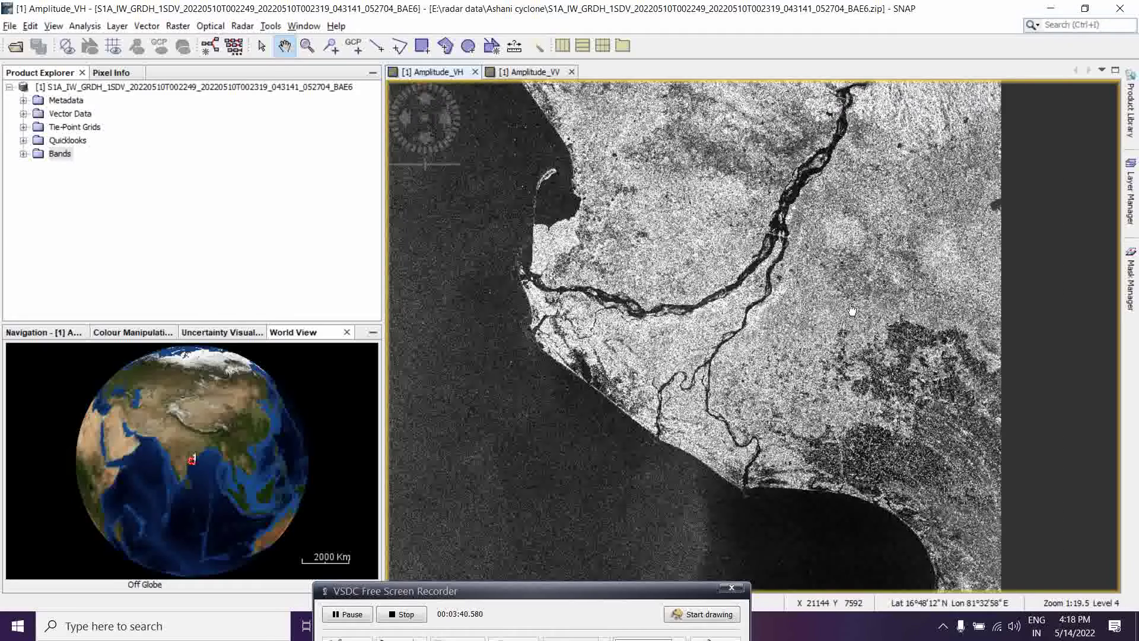
scroll(816, 310, "up", 2)
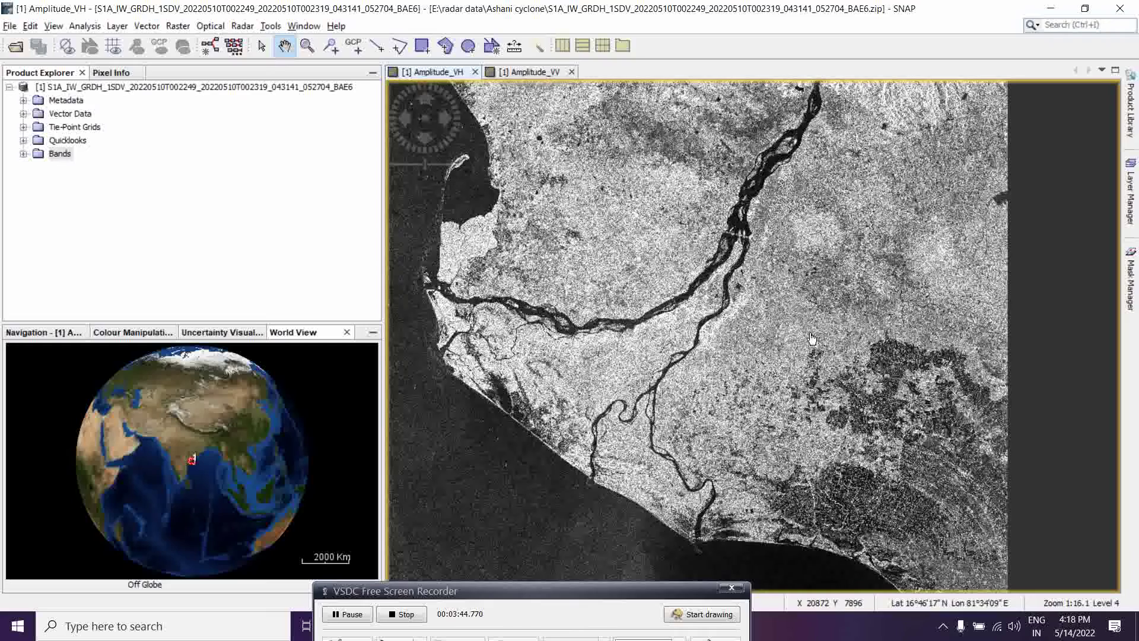
scroll(813, 332, "up", 1)
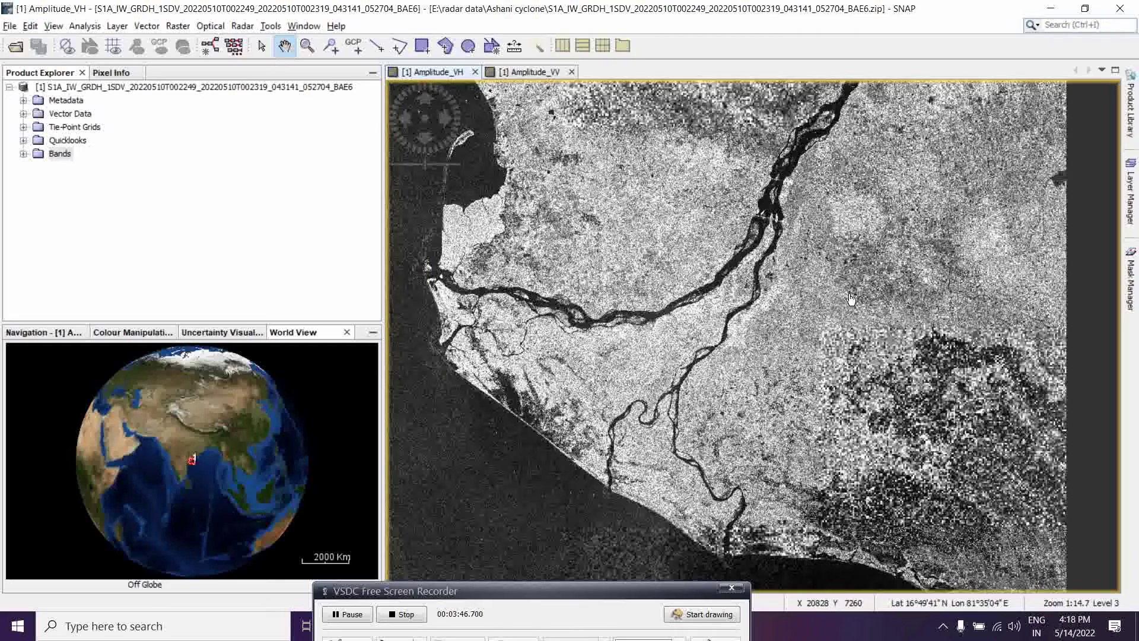
left_click_drag(814, 317, 826, 326)
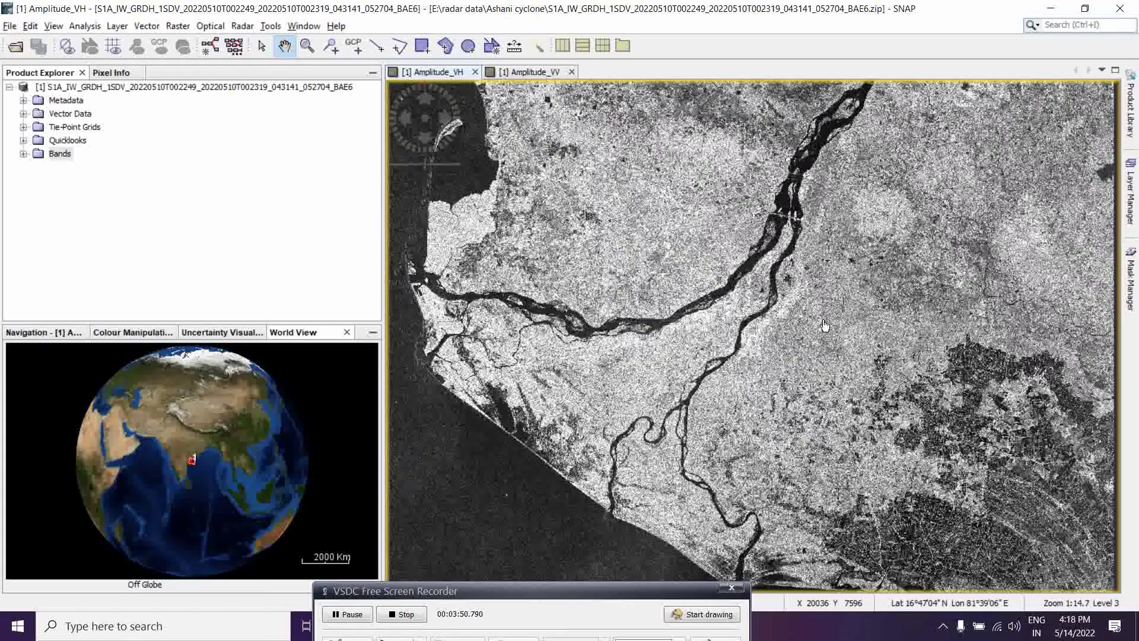
scroll(810, 316, "down", 1)
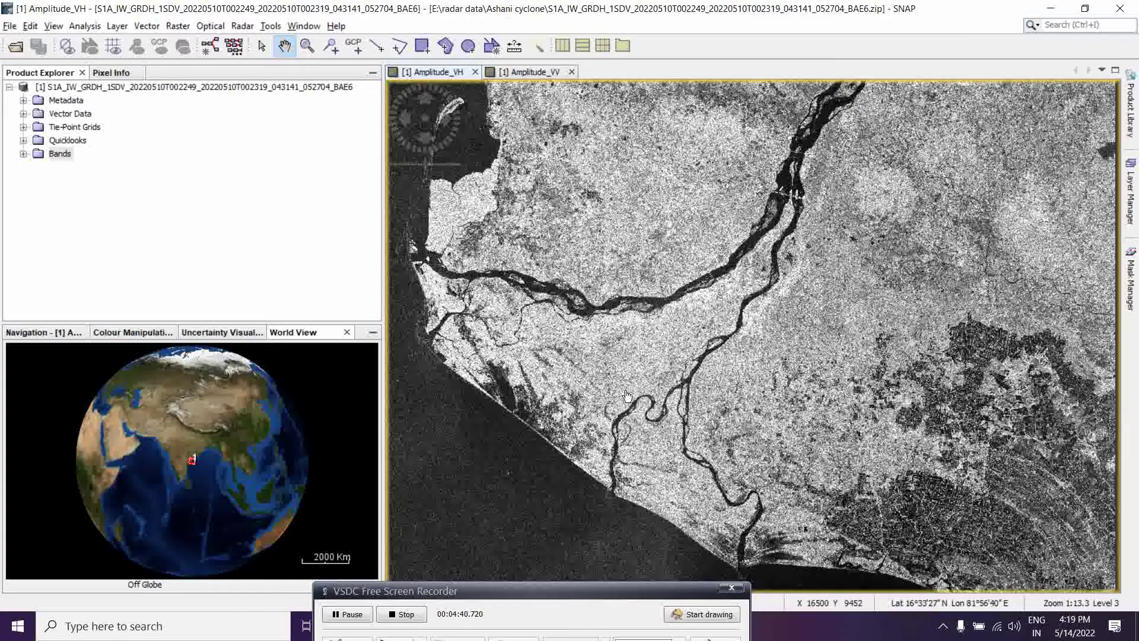
mouse_move(538, 351)
left_mouse_down()
mouse_move(591, 330)
mouse_move(521, 348)
left_mouse_up()
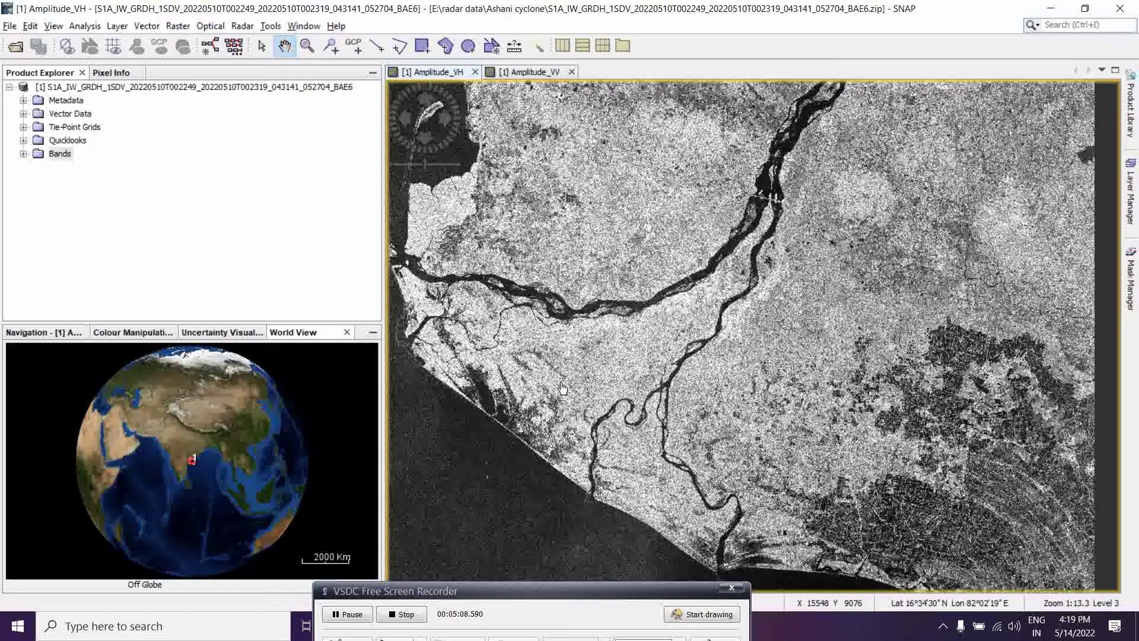
left_click(522, 594)
left_click_drag(522, 593, 522, 616)
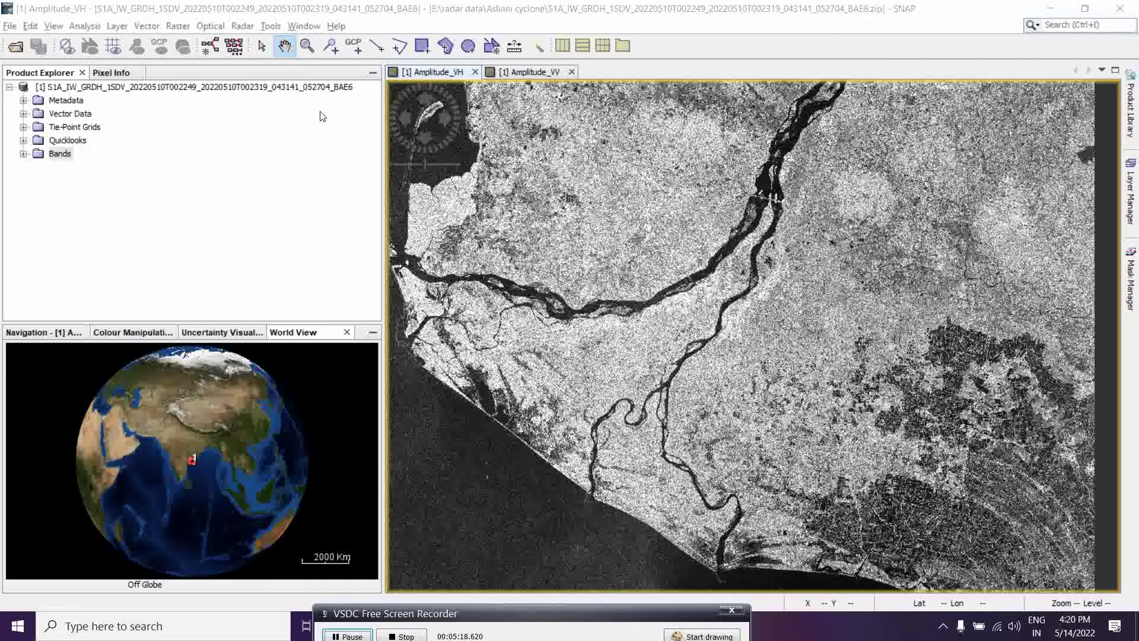
left_click(270, 27)
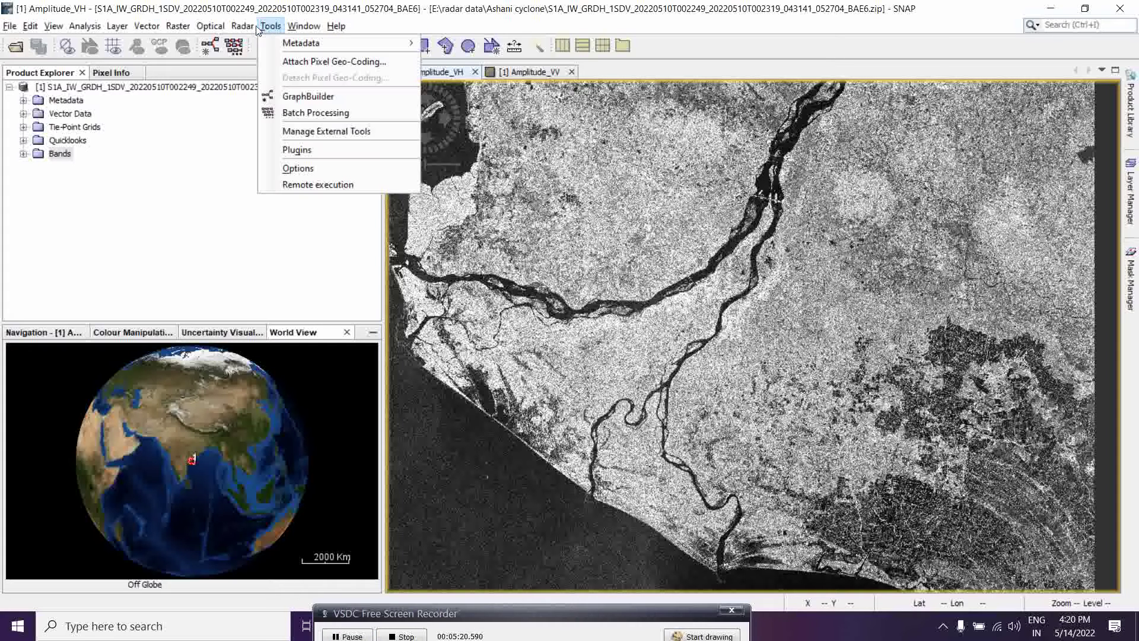
left_click(271, 27)
Create a spatial subset of the product for the viewed delta area, pixels X 12,397 to 25,317 and Y 3,632 to 12,859, step 1.
left_click(185, 29)
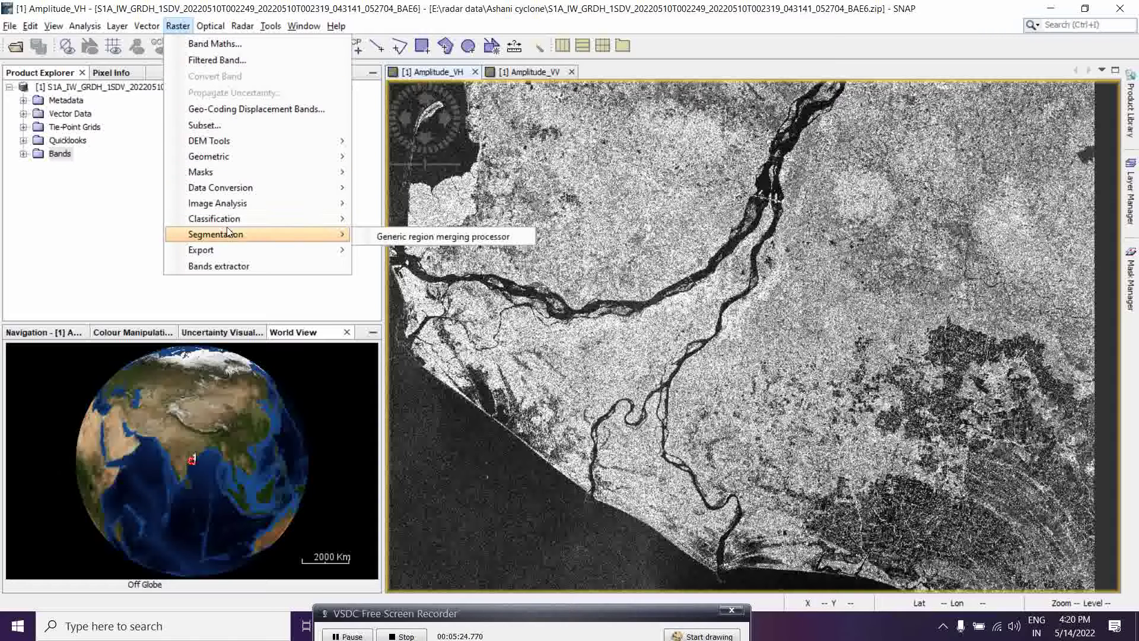
left_click(205, 126)
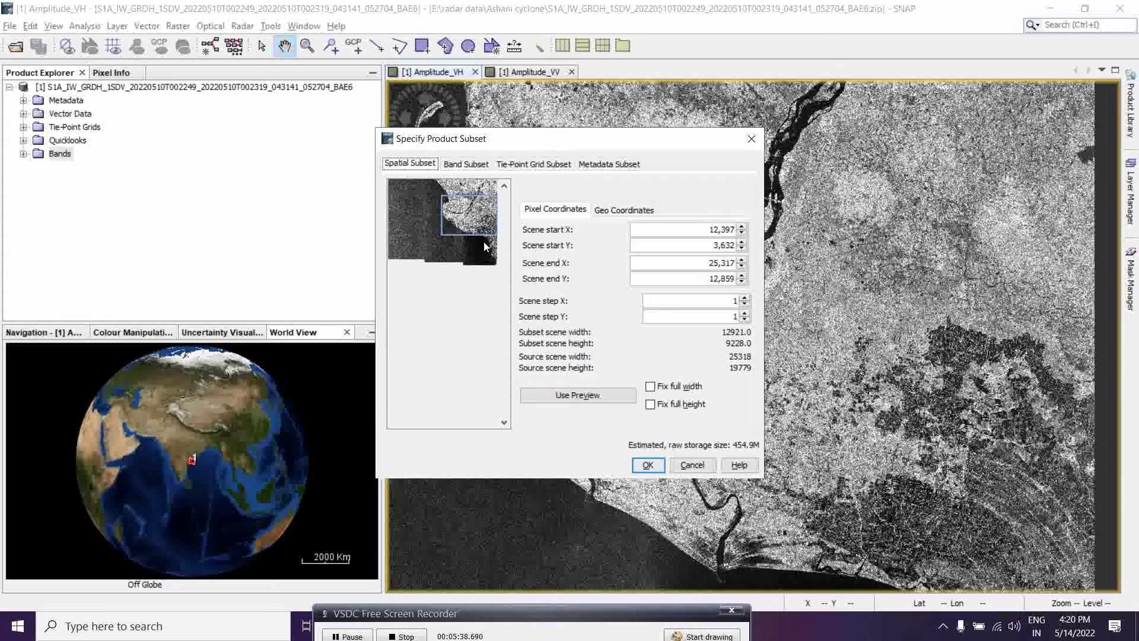
left_click(612, 209)
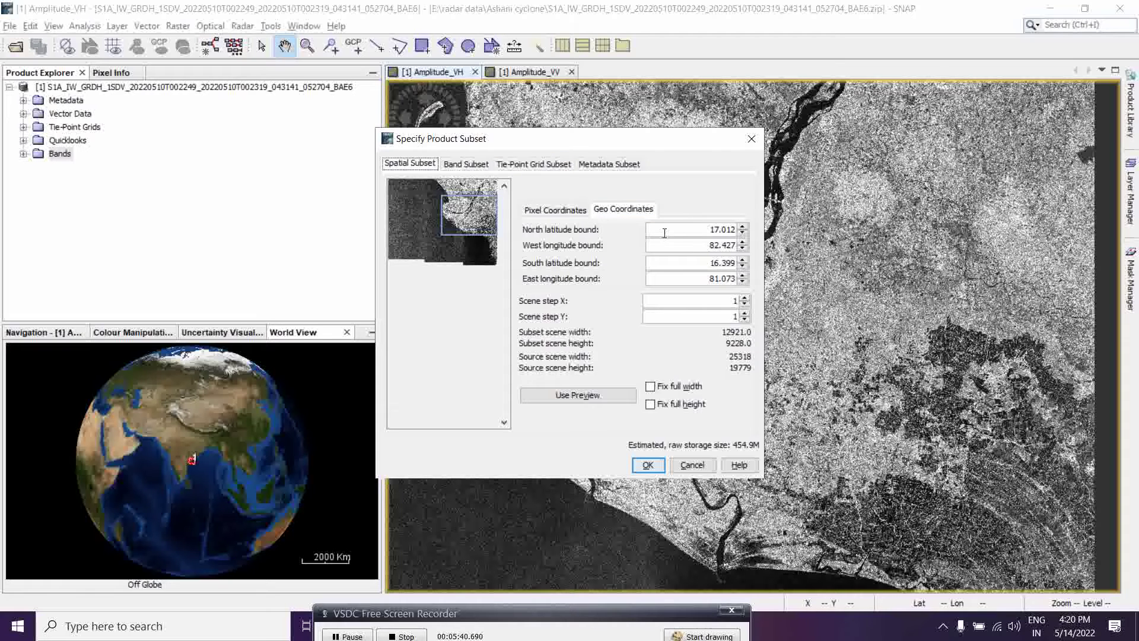
left_click(557, 214)
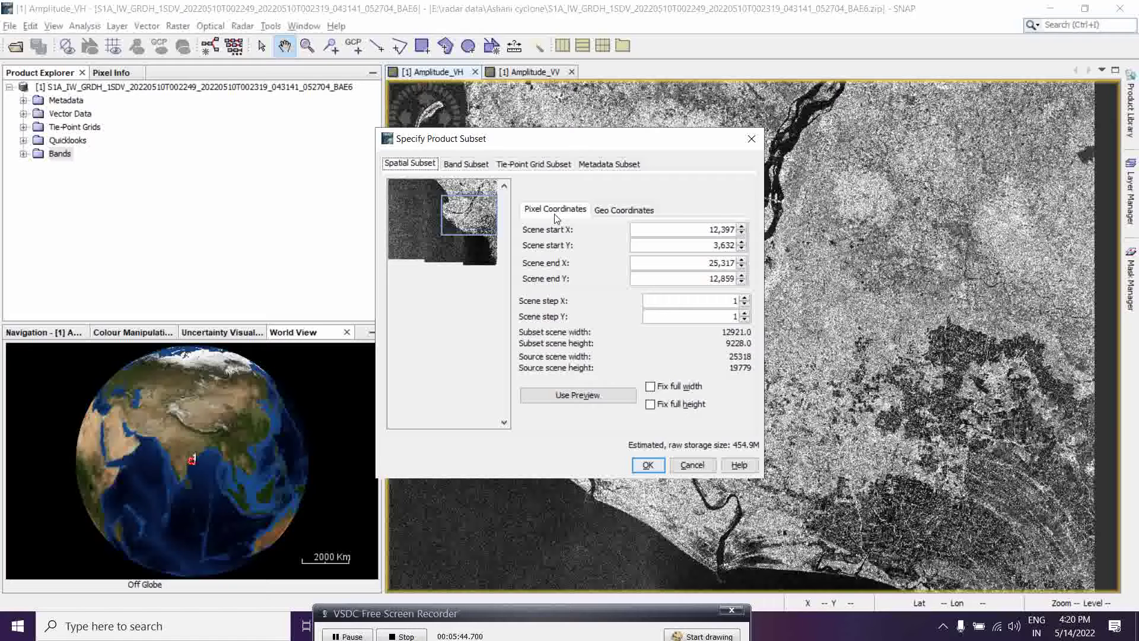
left_click(648, 466)
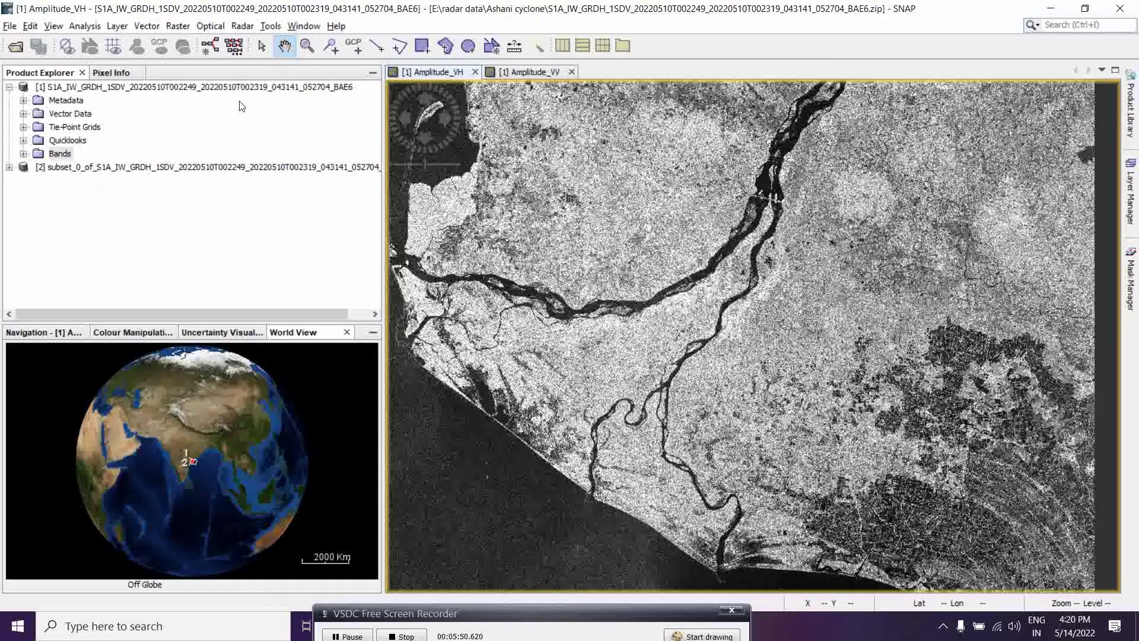
Close the original product's Amplitude_VV and Amplitude_VH image views.
left_click(572, 73)
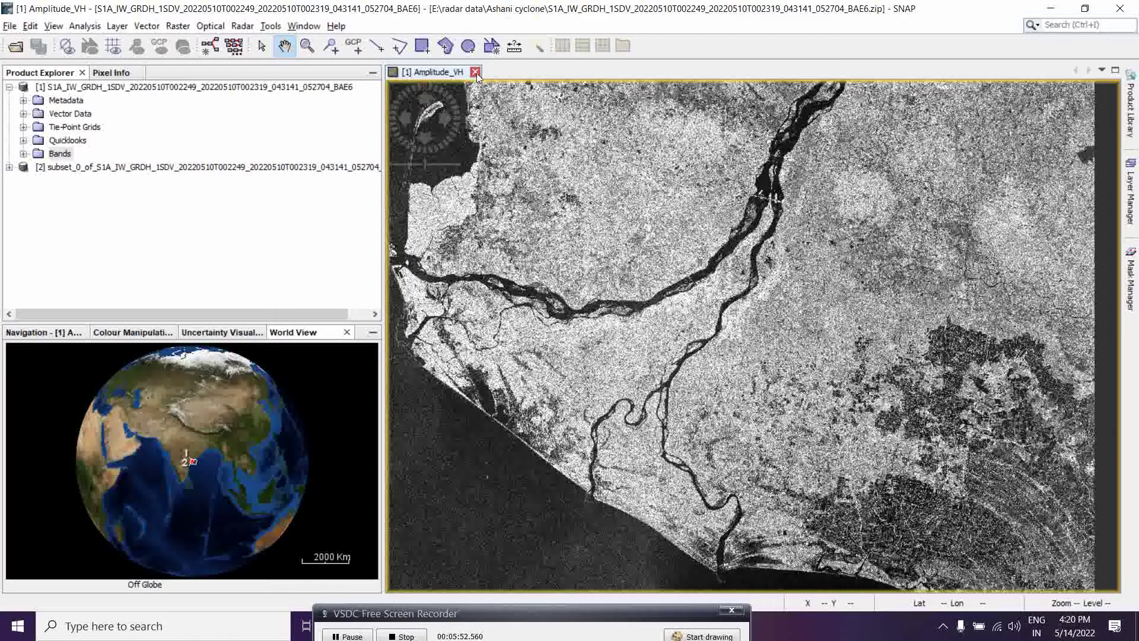
left_click(476, 72)
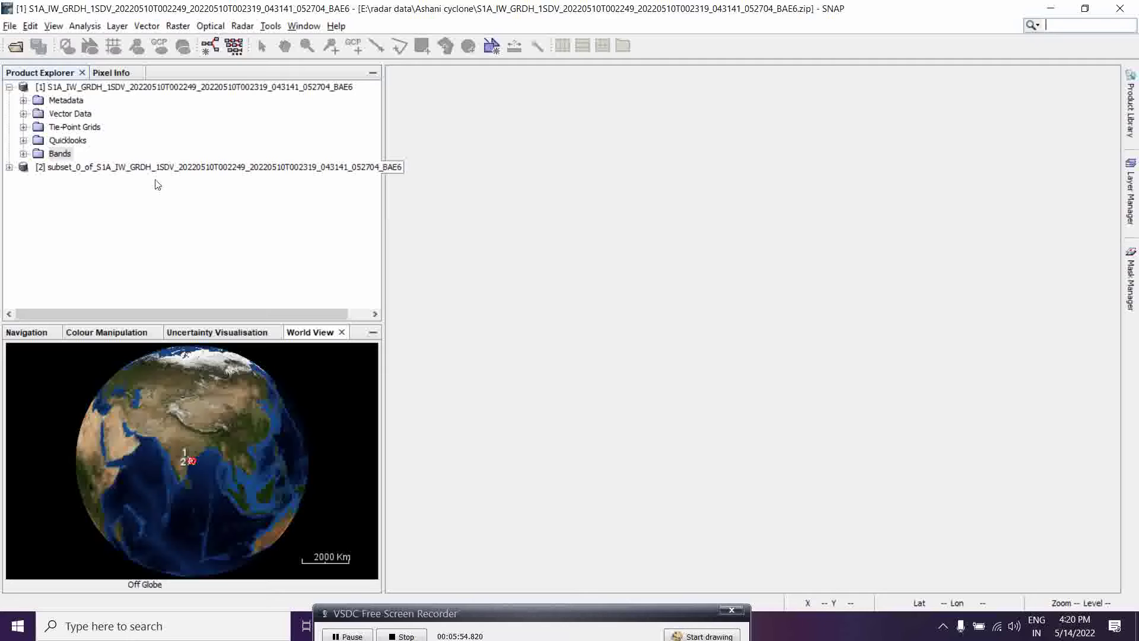
left_click(69, 164)
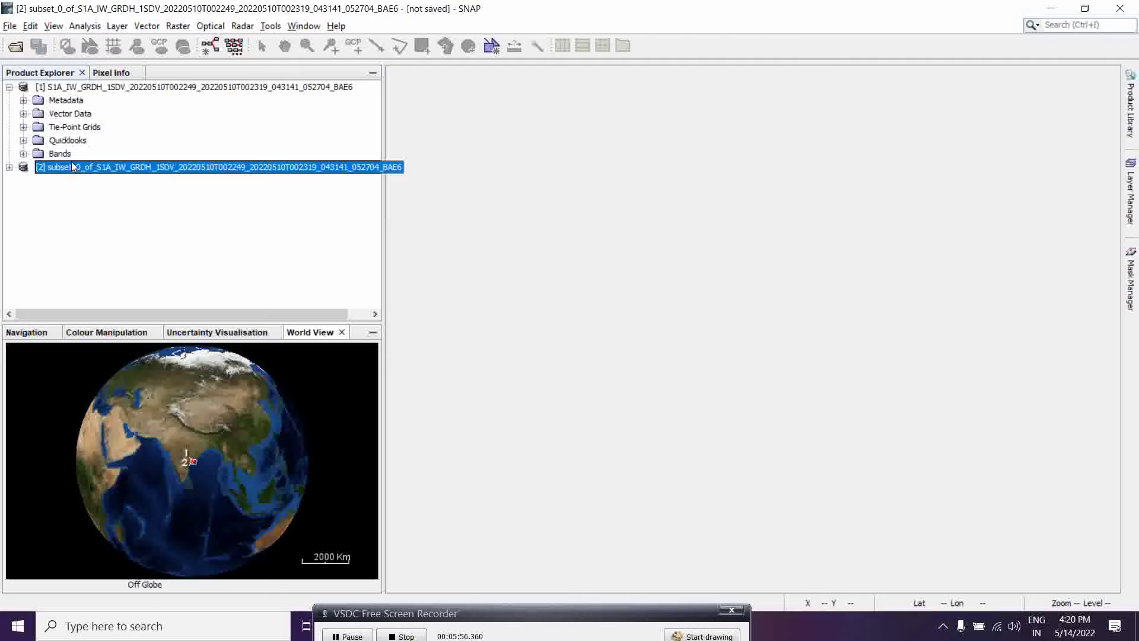
left_click(9, 27)
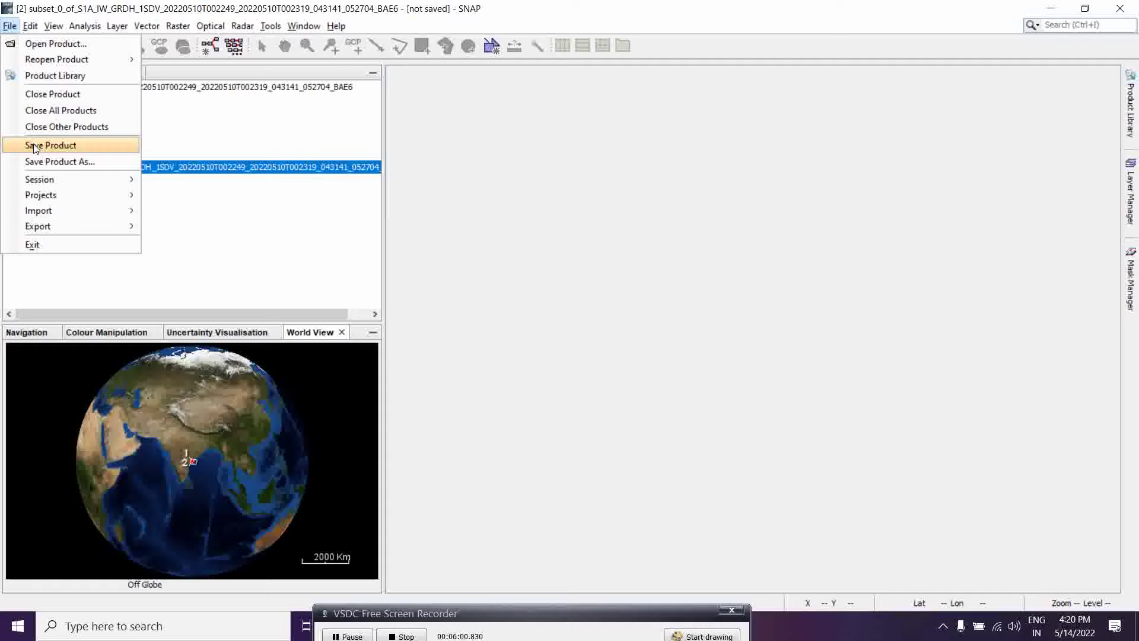
left_click(354, 16)
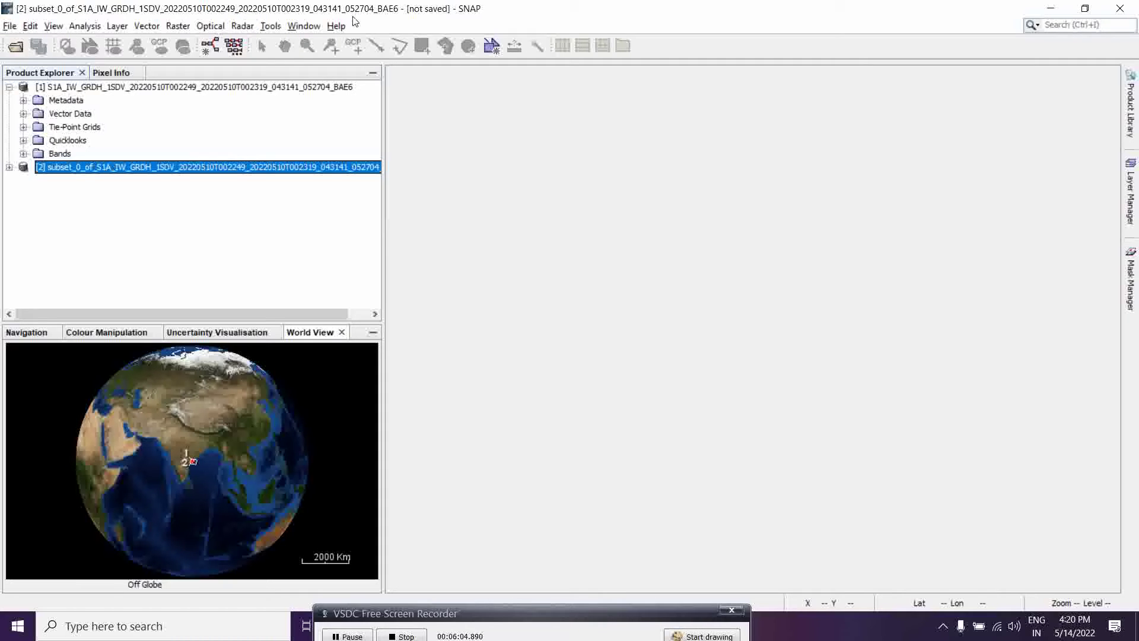
Expand the subset product and its Bands folder in the product tree.
left_click(9, 167)
left_click(24, 221)
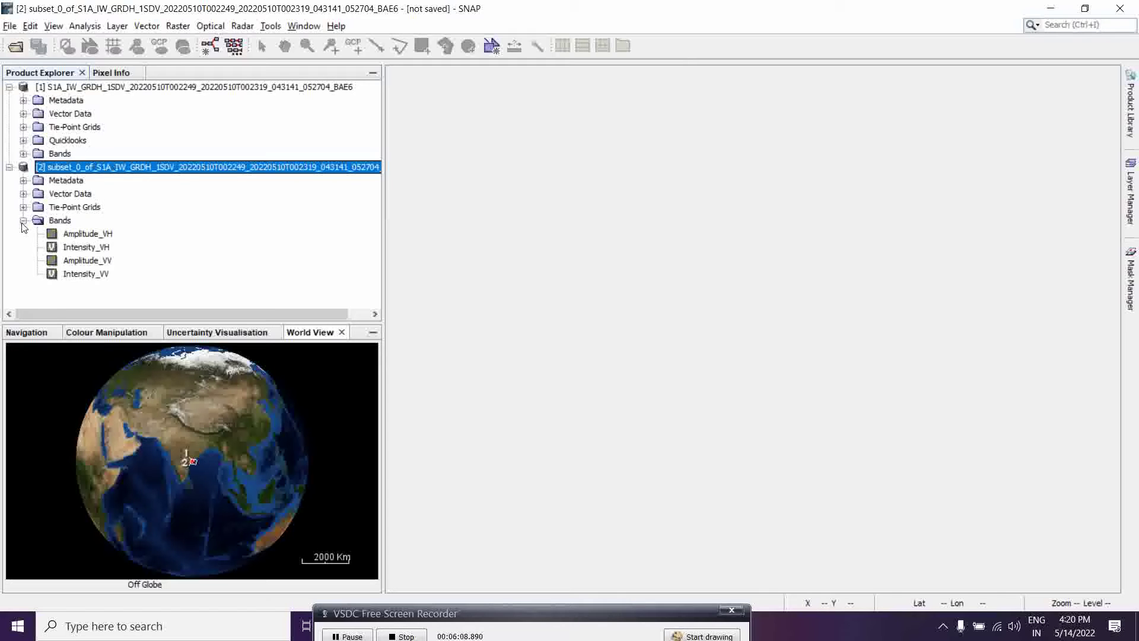
left_click(12, 29)
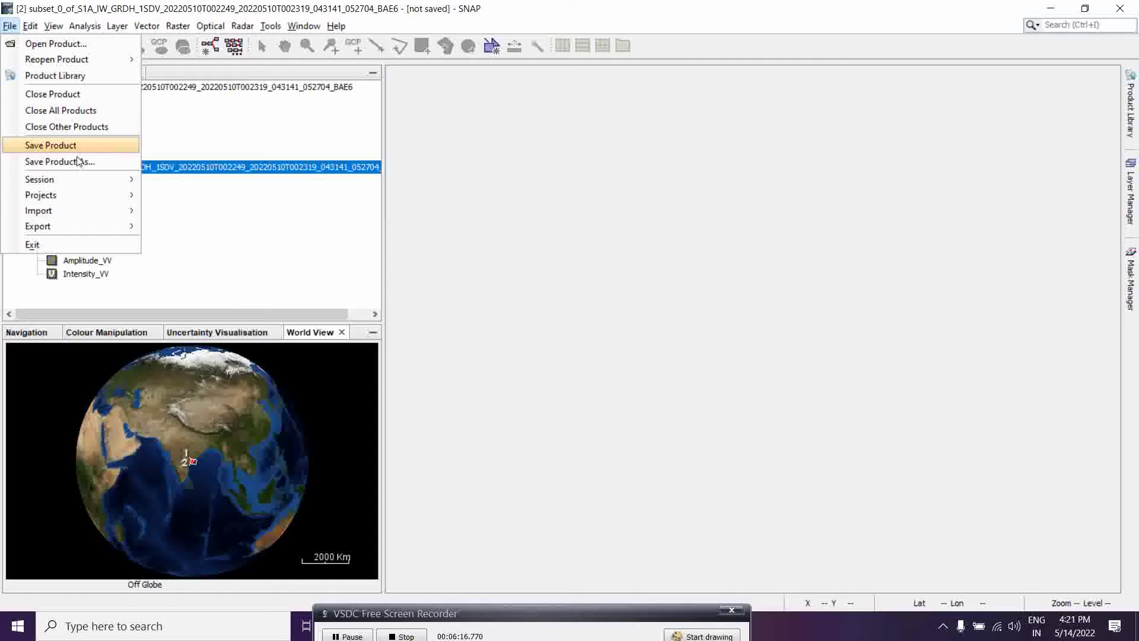
left_click(304, 26)
left_click(515, 9)
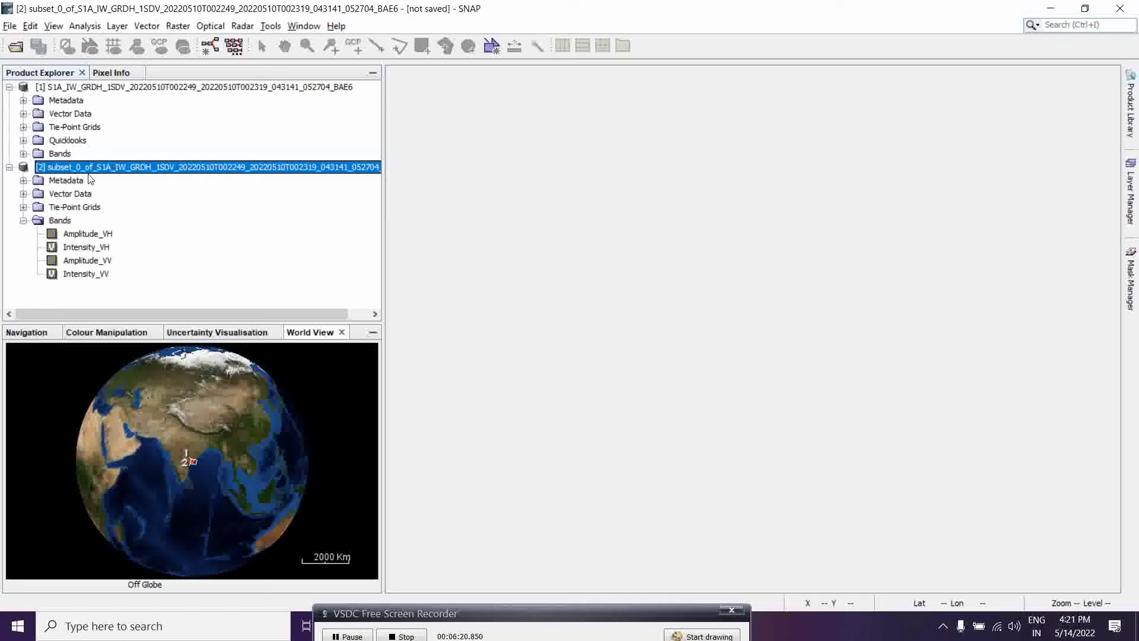
Display the subset's Amplitude_VH and Amplitude_VV bands in separate image views.
double_click(72, 237)
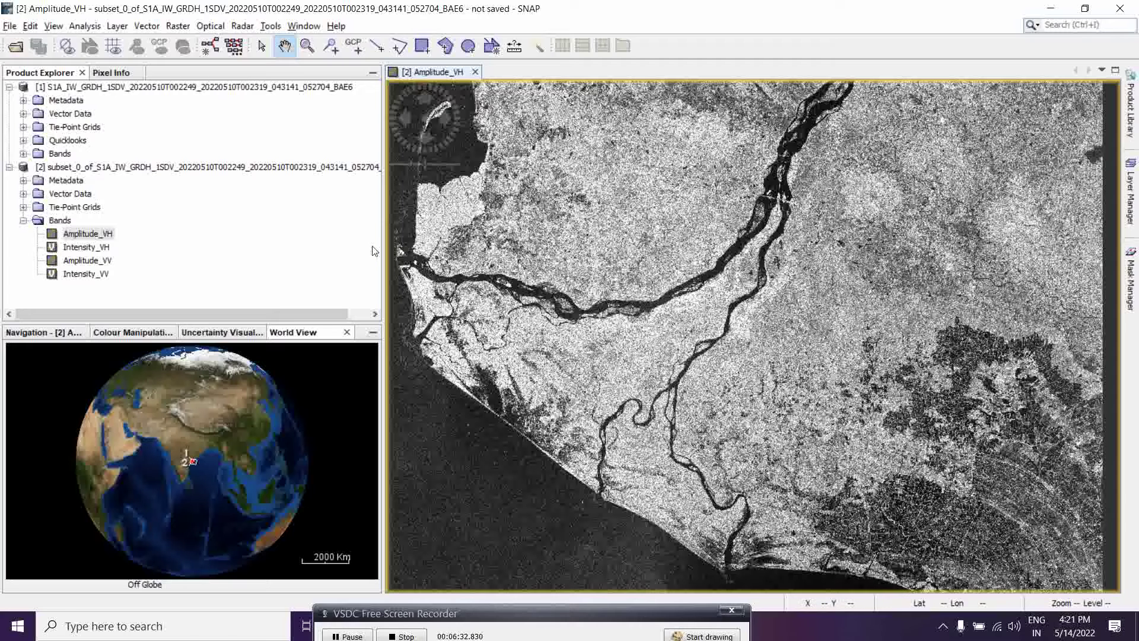
double_click(88, 261)
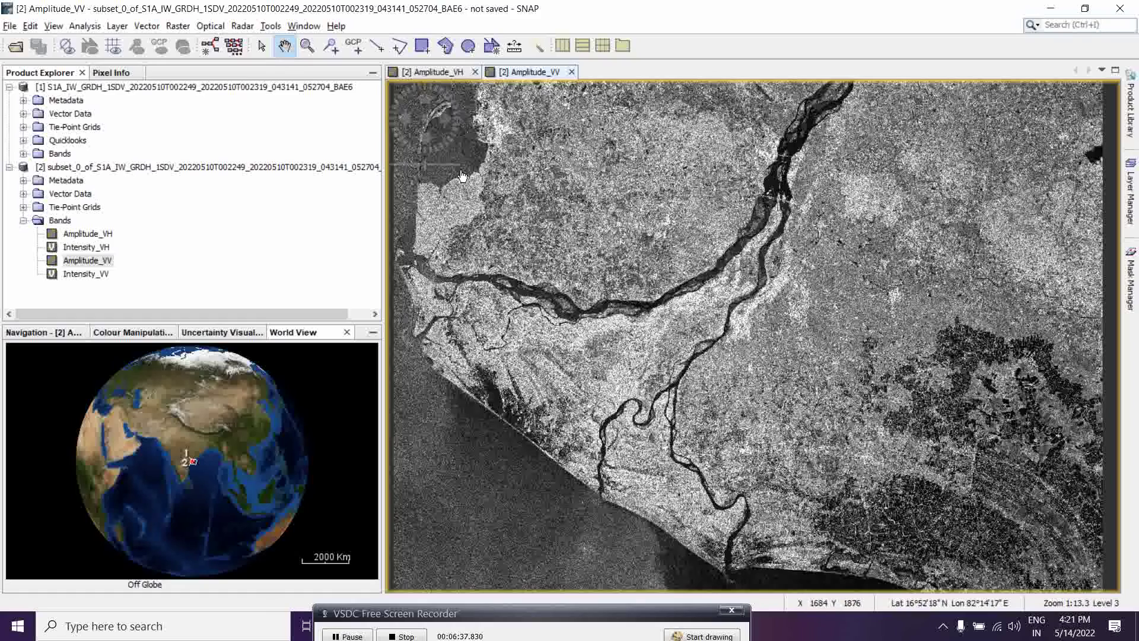
Compare the subset's Amplitude_VH and Amplitude_VV images by switching between them, ending on Amplitude_VV.
left_click(432, 72)
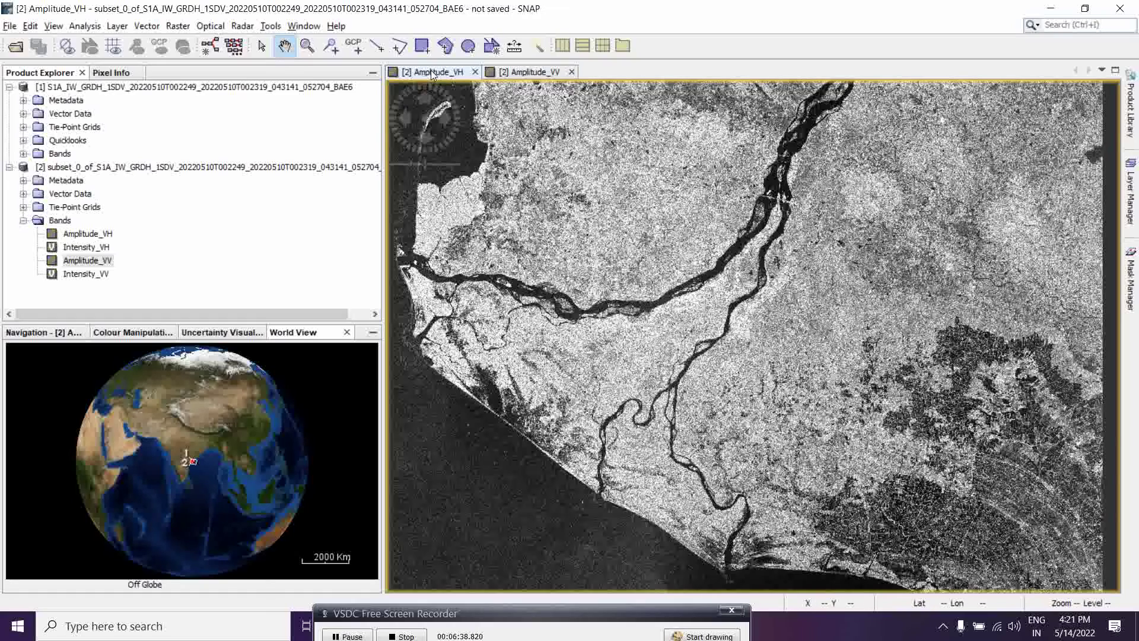
left_click(528, 73)
left_click(436, 74)
left_click(527, 71)
left_click(437, 74)
left_click(527, 73)
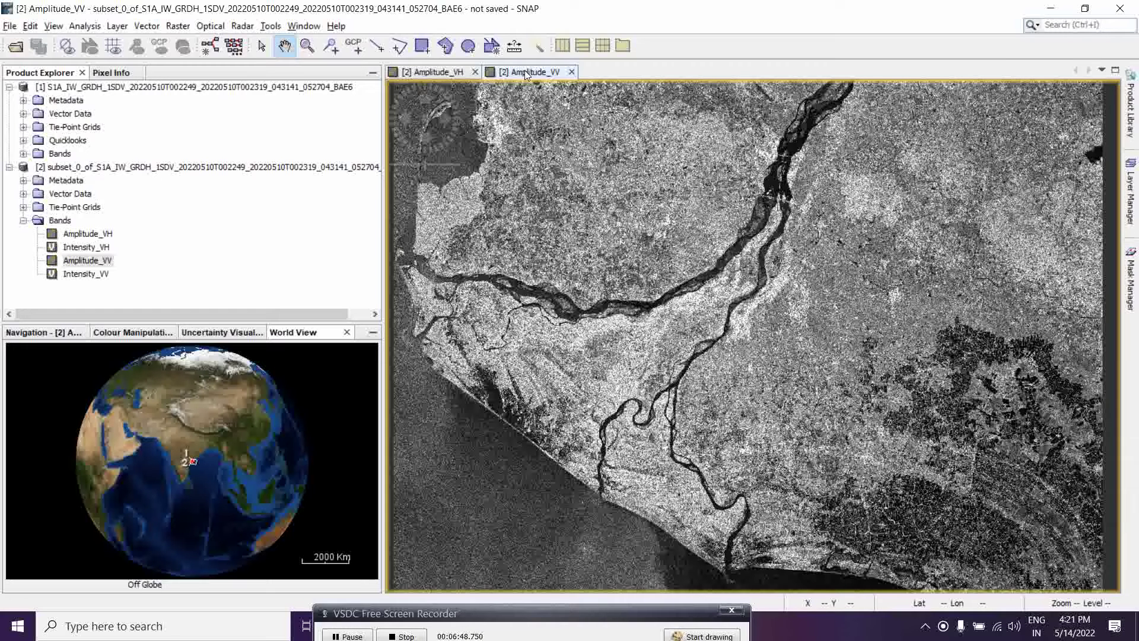
Tile the subset's Amplitude_VH and Amplitude_VV image views evenly so they appear side by side.
left_click(305, 27)
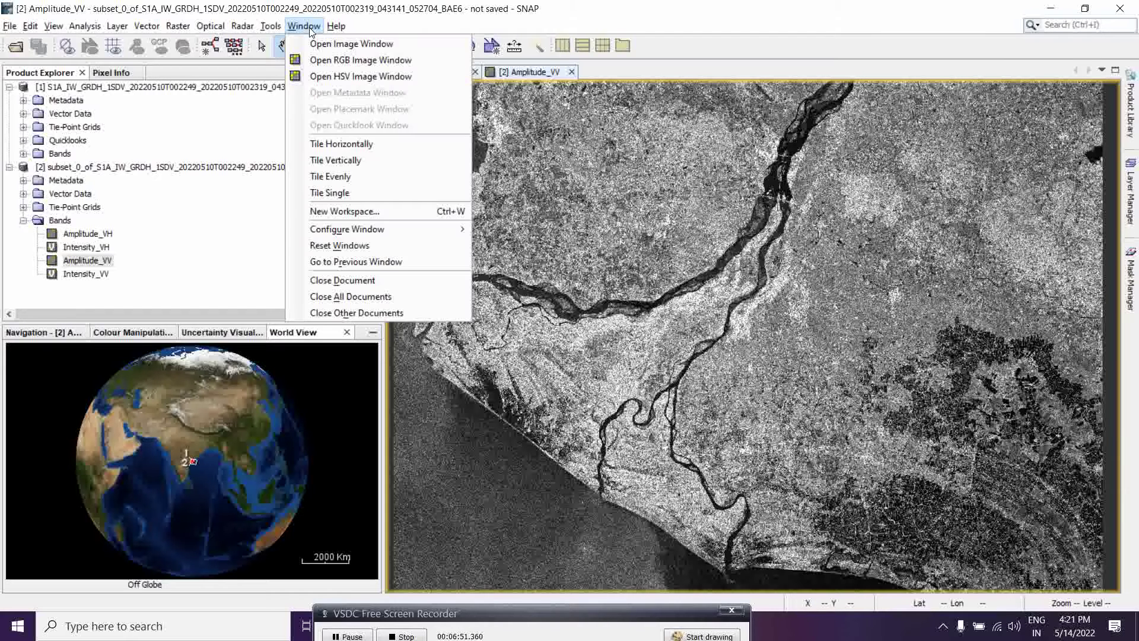
left_click(338, 176)
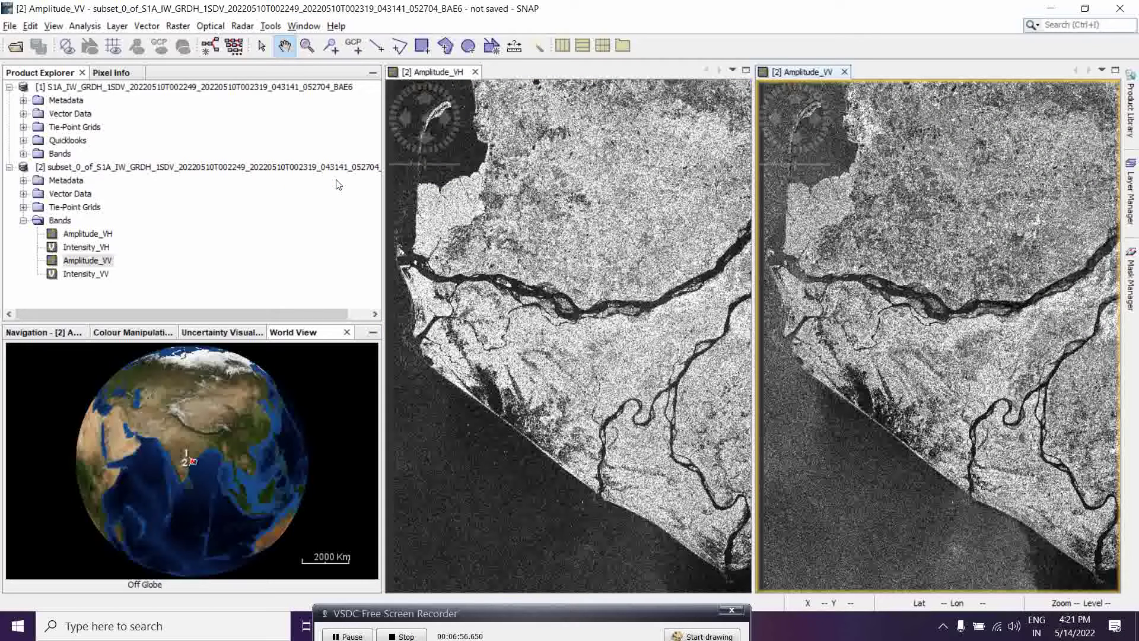
left_click(271, 27)
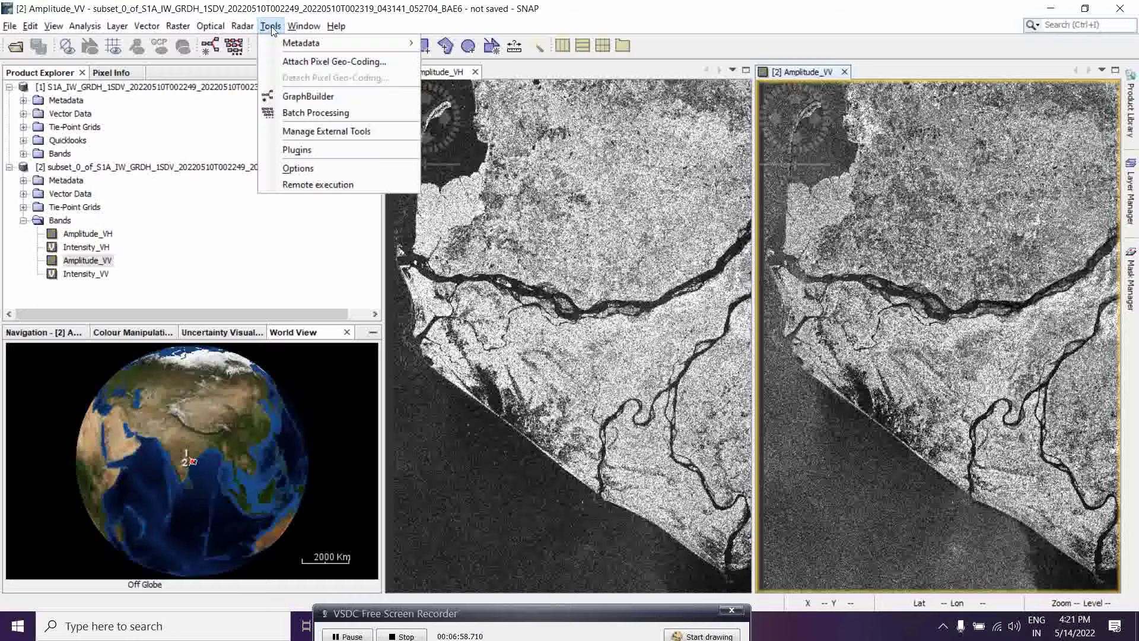
mouse_move(308, 30)
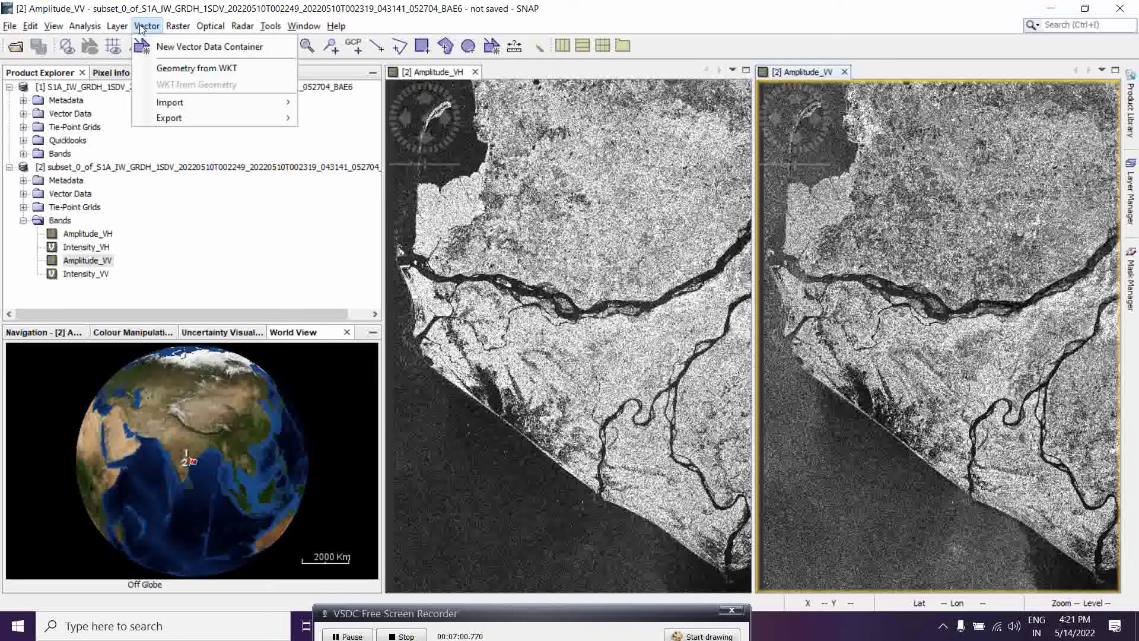
mouse_move(64, 36)
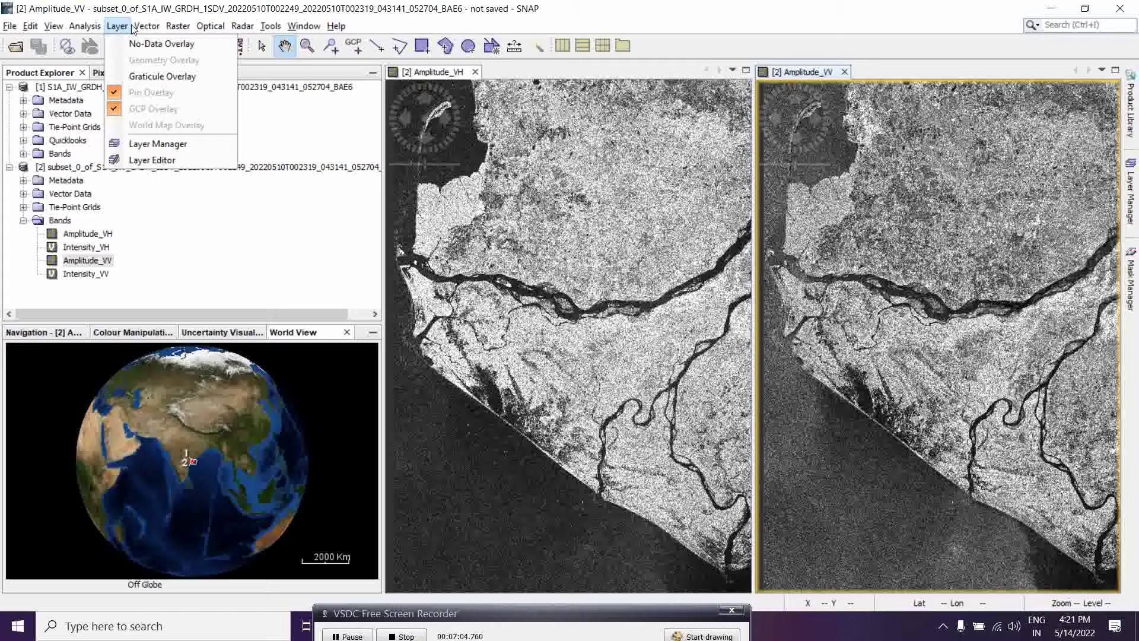
mouse_move(133, 30)
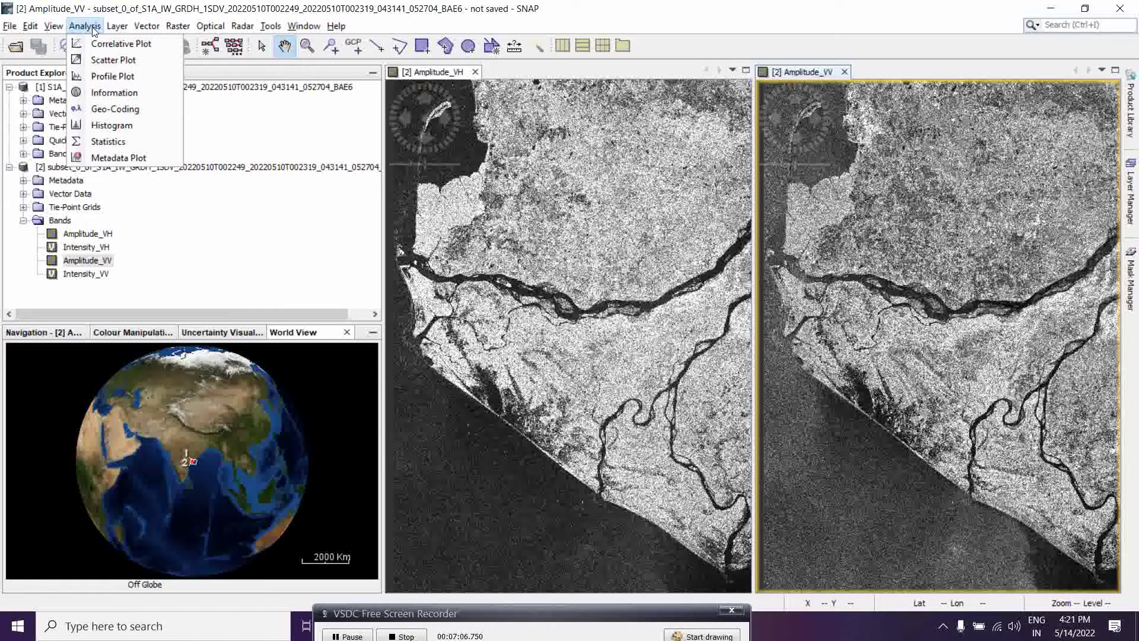
mouse_move(176, 32)
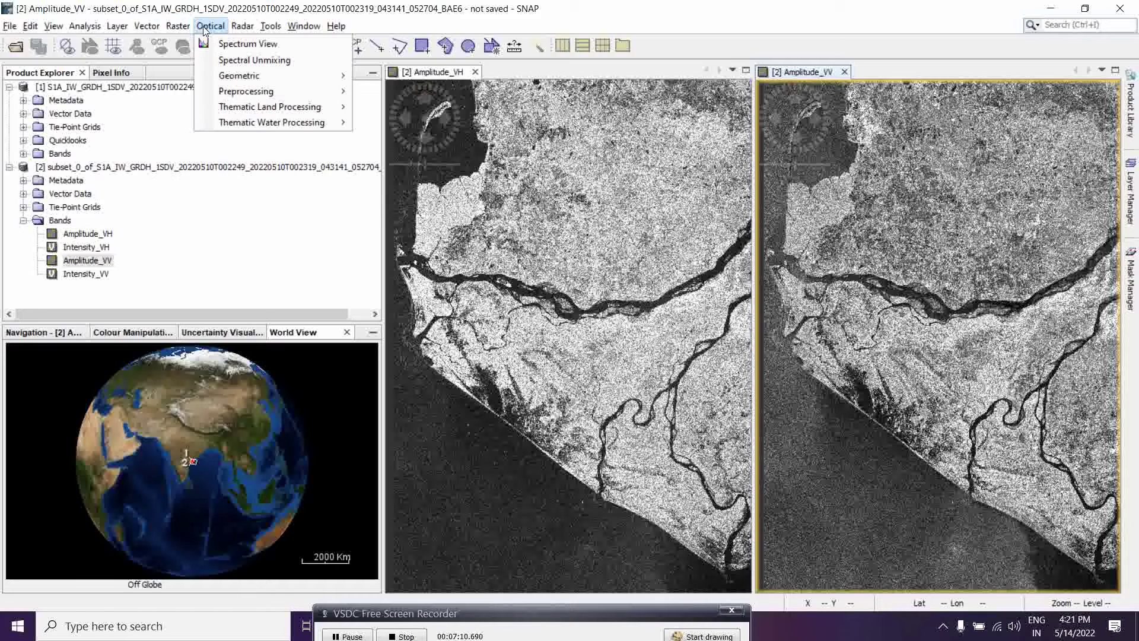
mouse_move(243, 30)
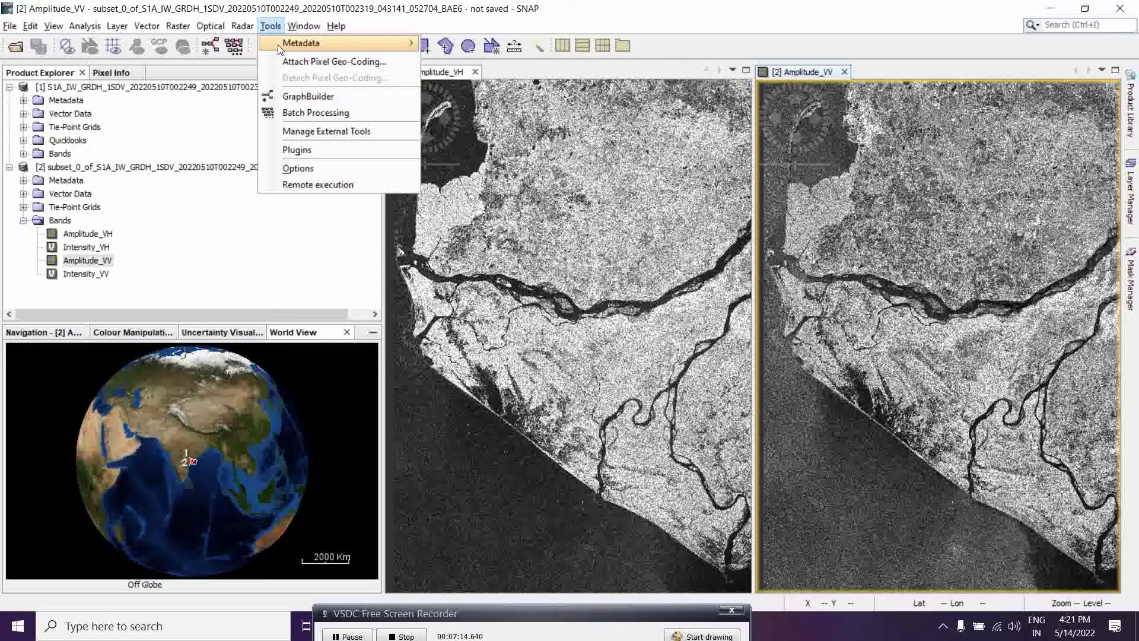
left_click(302, 30)
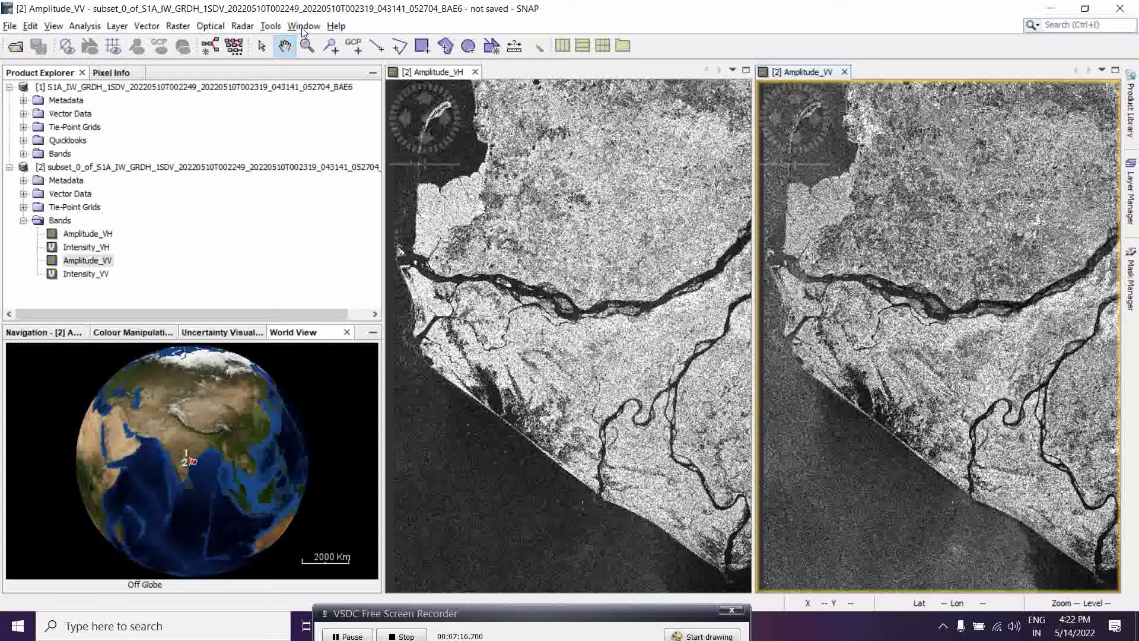
left_click(302, 28)
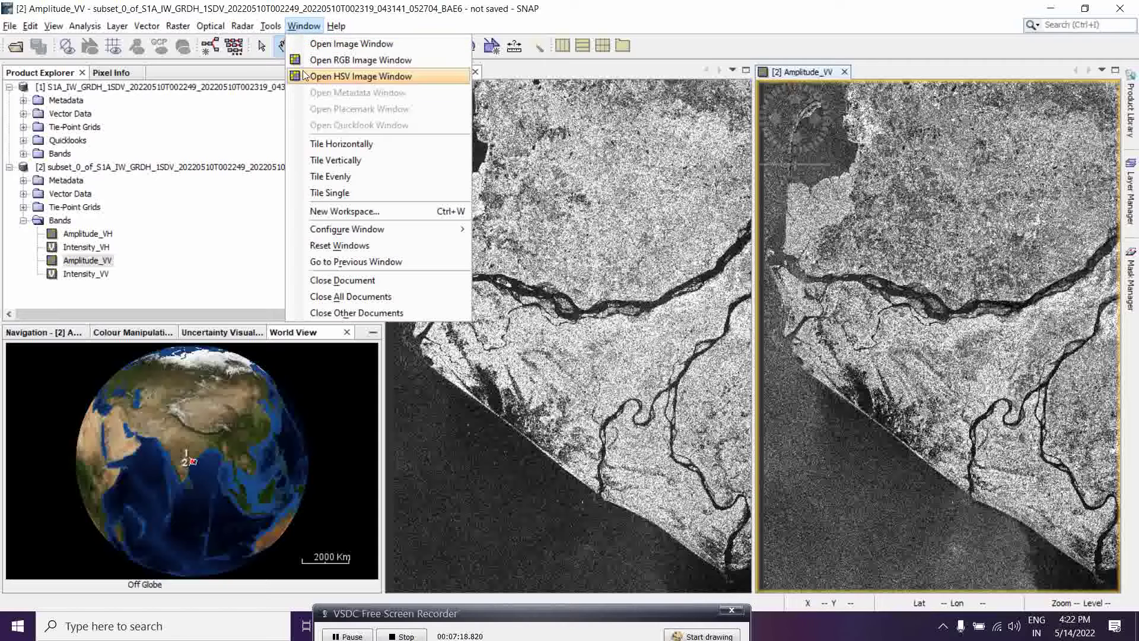
mouse_move(338, 30)
mouse_move(304, 26)
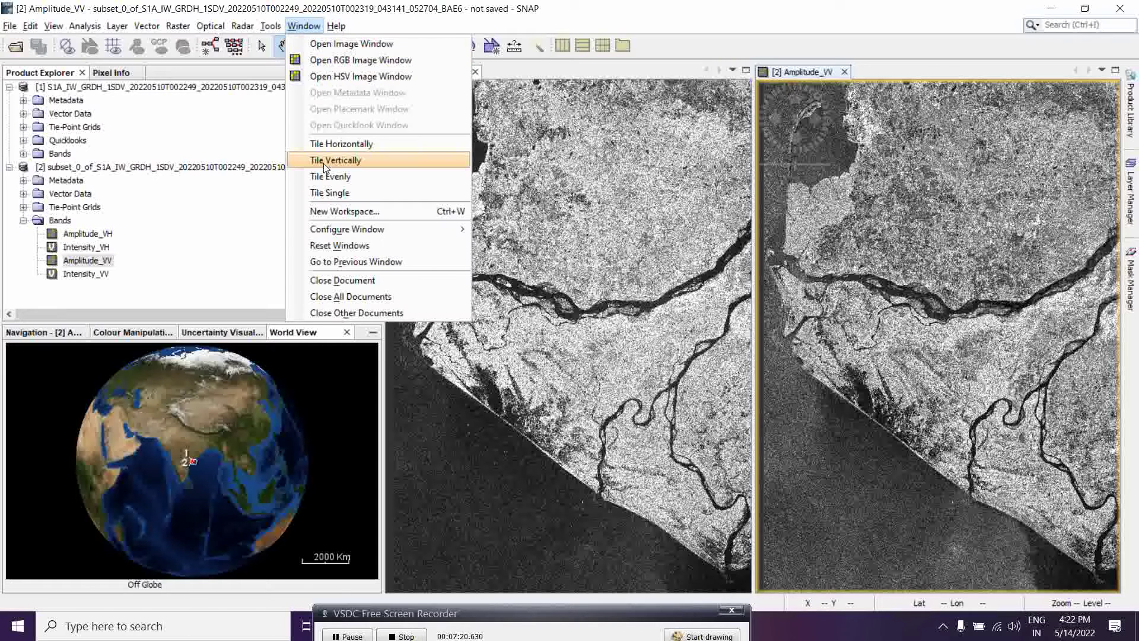
Show the navigation overview and synchronise the two image views with each other.
left_click(60, 336)
left_click(44, 336)
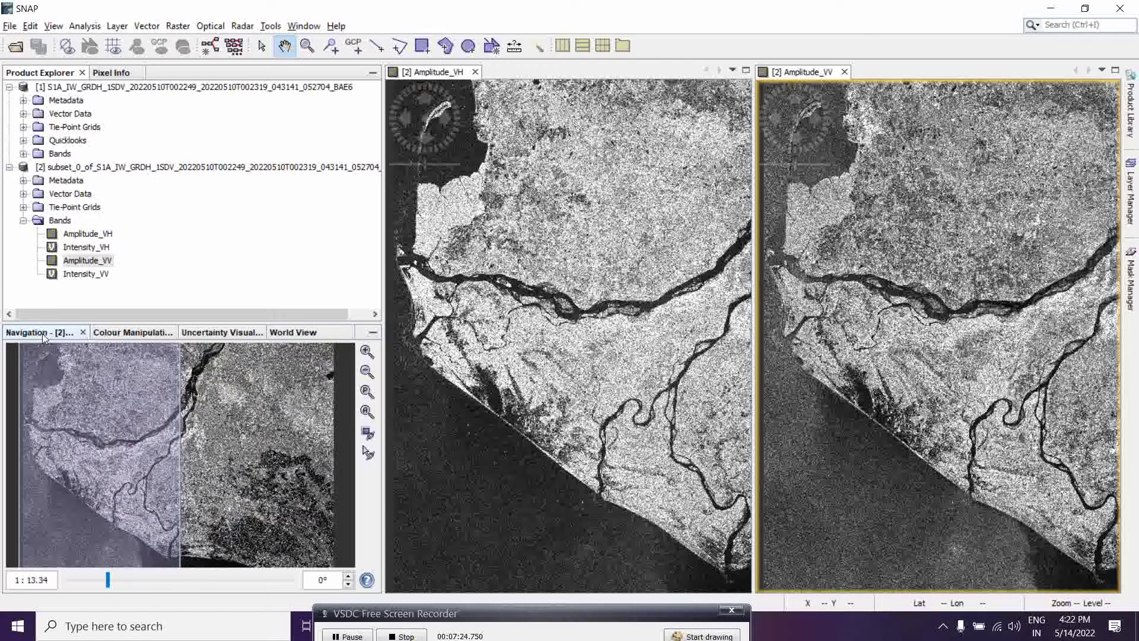
left_click(368, 435)
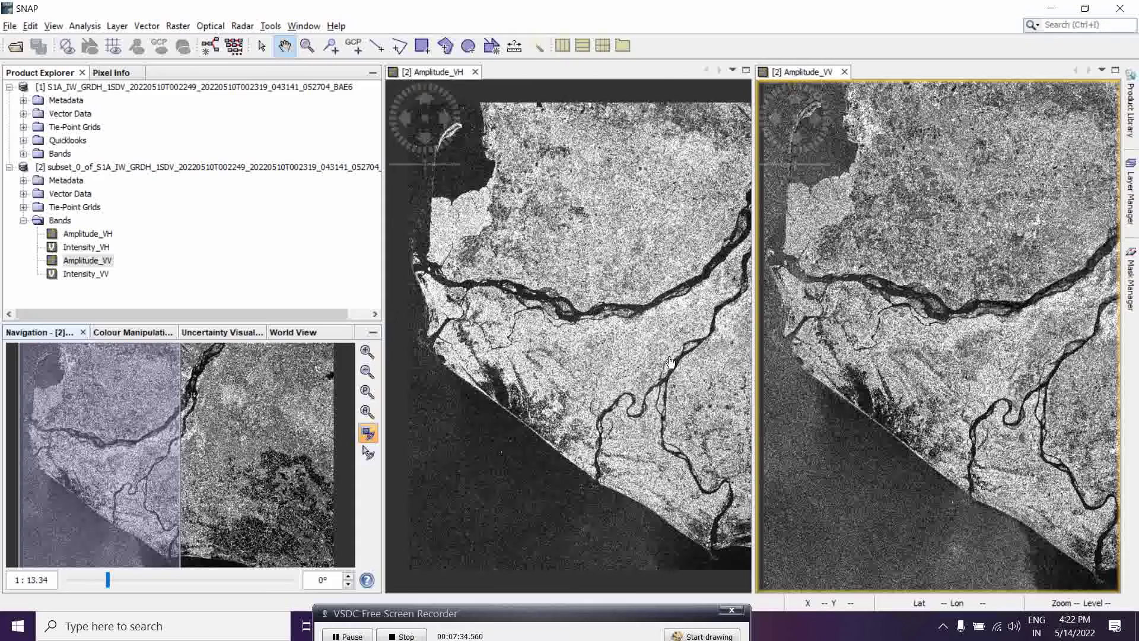
Compare the river, coastline and inland areas up close in the synchronised Amplitude_VH and Amplitude_VV views at about 1:6.2.
scroll(962, 349, "up", 5)
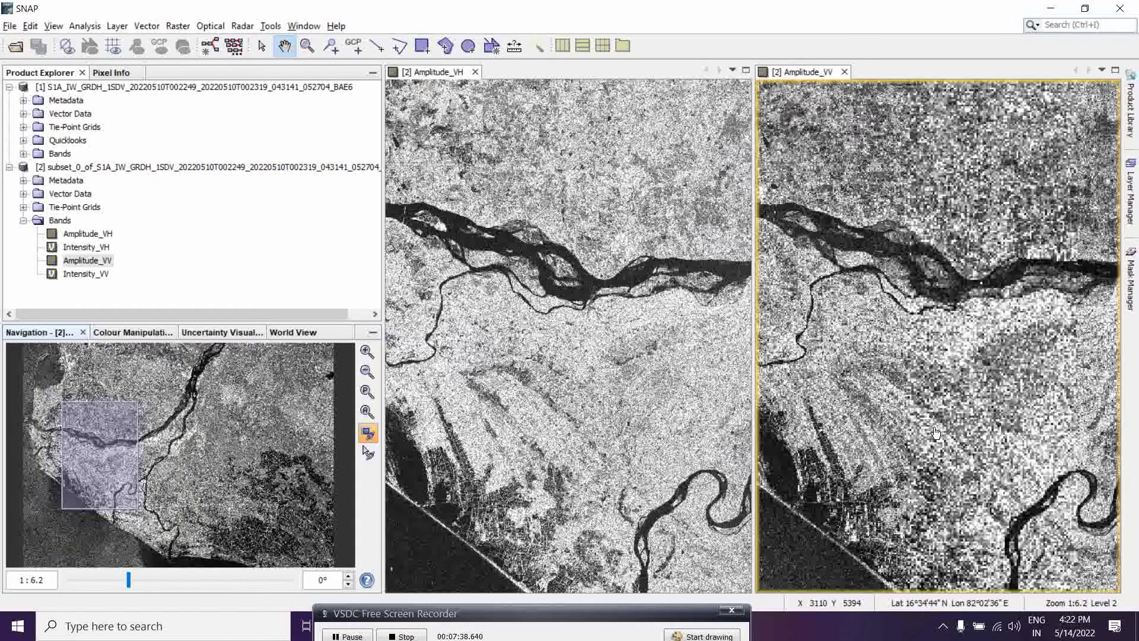
mouse_move(903, 435)
left_mouse_down()
mouse_move(910, 355)
mouse_move(890, 382)
mouse_move(888, 440)
left_mouse_up()
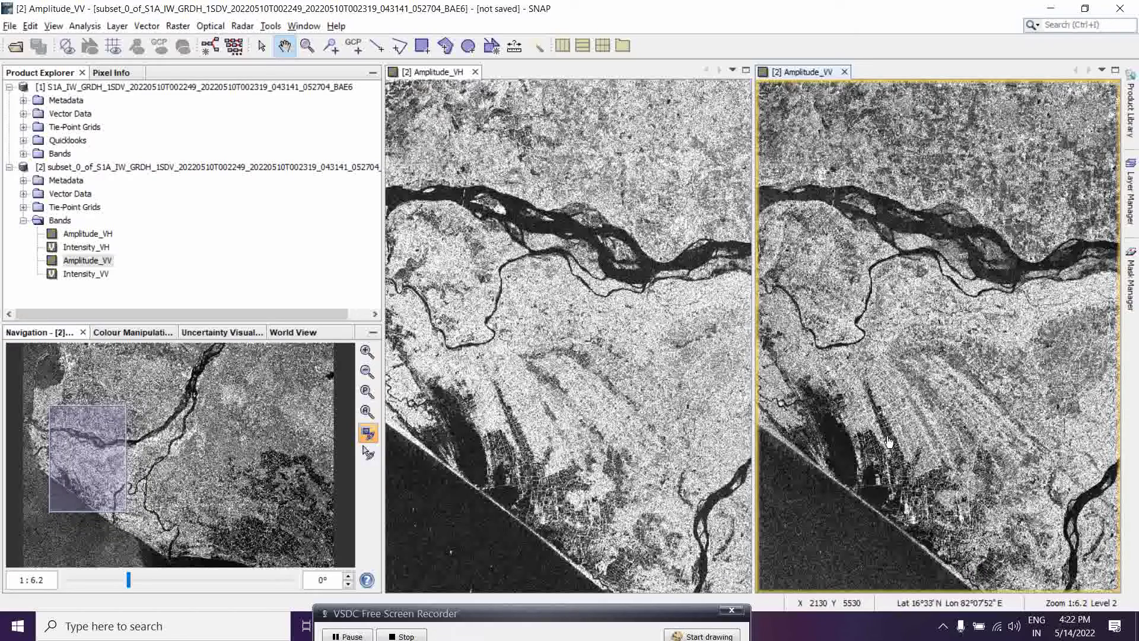
left_click_drag(967, 356, 931, 564)
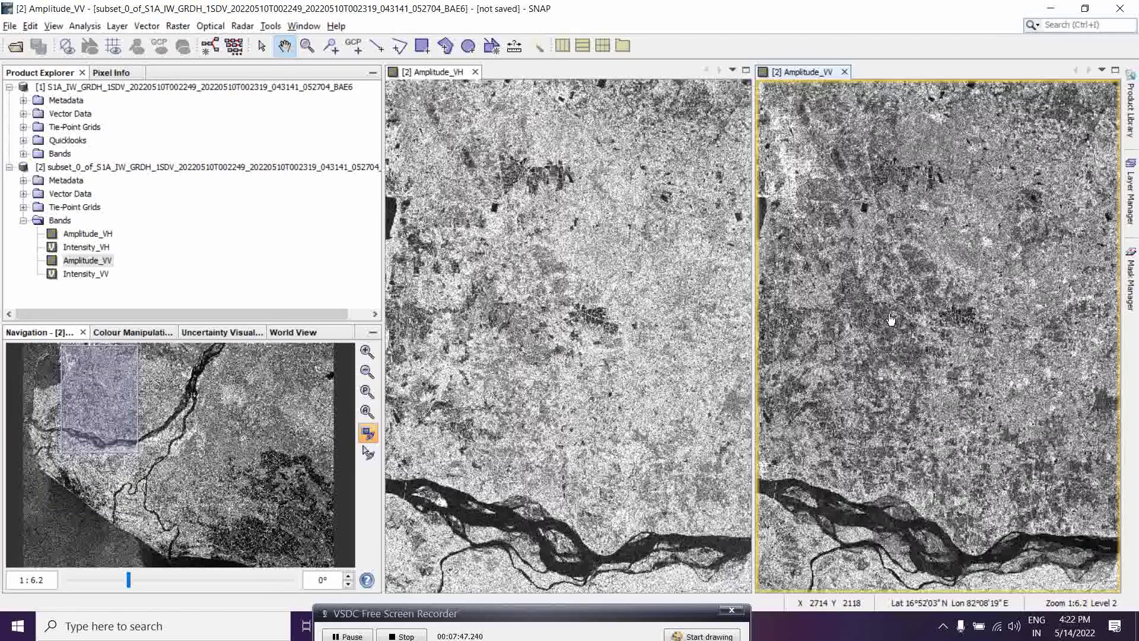
Examine the river, the coastline and the inland areas in the synchronised Amplitude_VH and Amplitude_VV views at zooms between about 1:5.7 and 1:10.
left_click_drag(913, 231, 920, 286)
left_click_drag(935, 375, 882, 261)
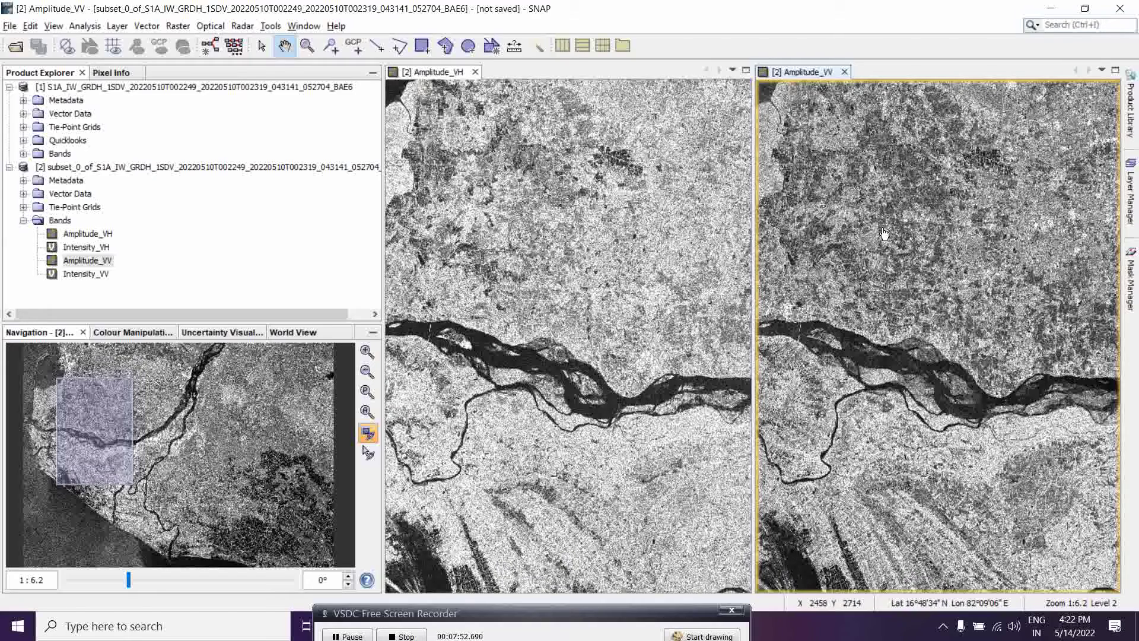
scroll(884, 233, "up", 2)
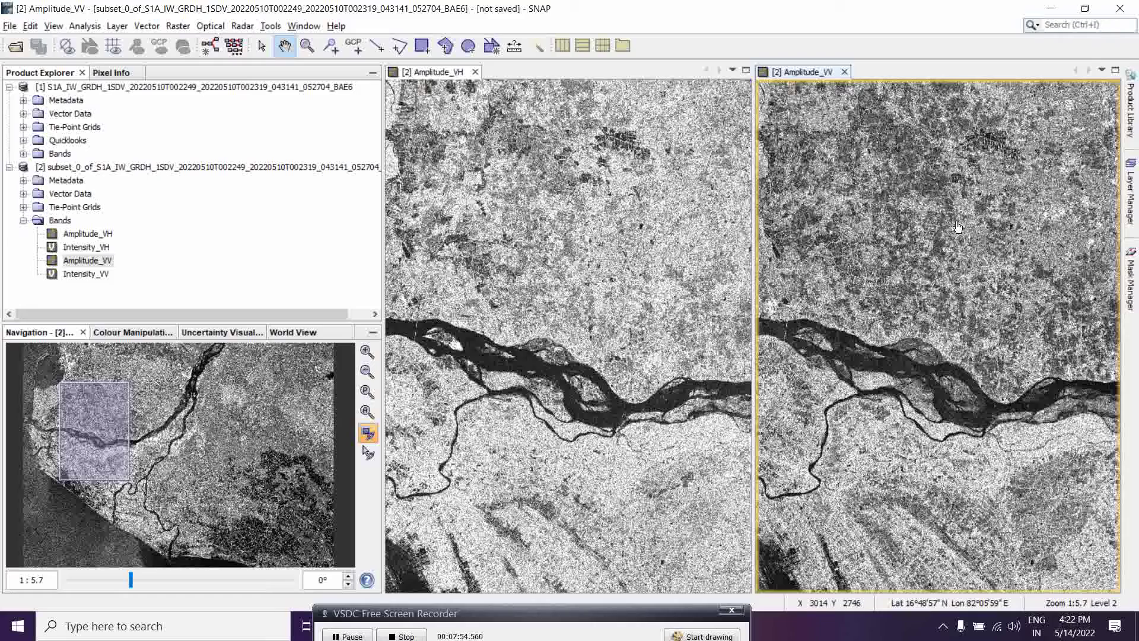
left_click_drag(987, 258, 1033, 292)
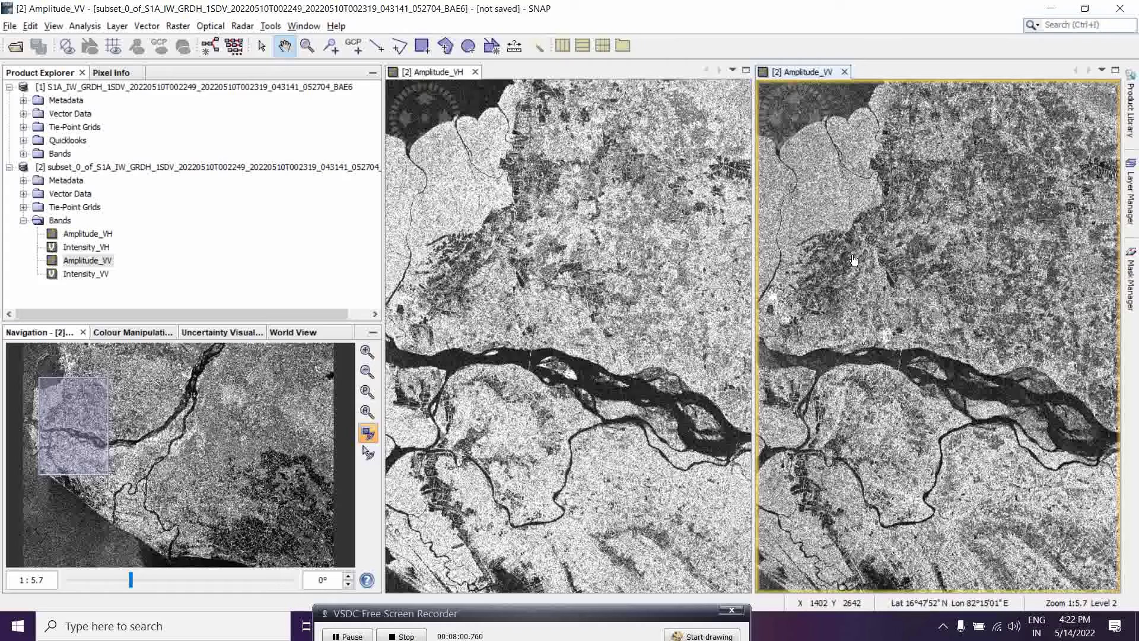
left_click_drag(1006, 265, 928, 295)
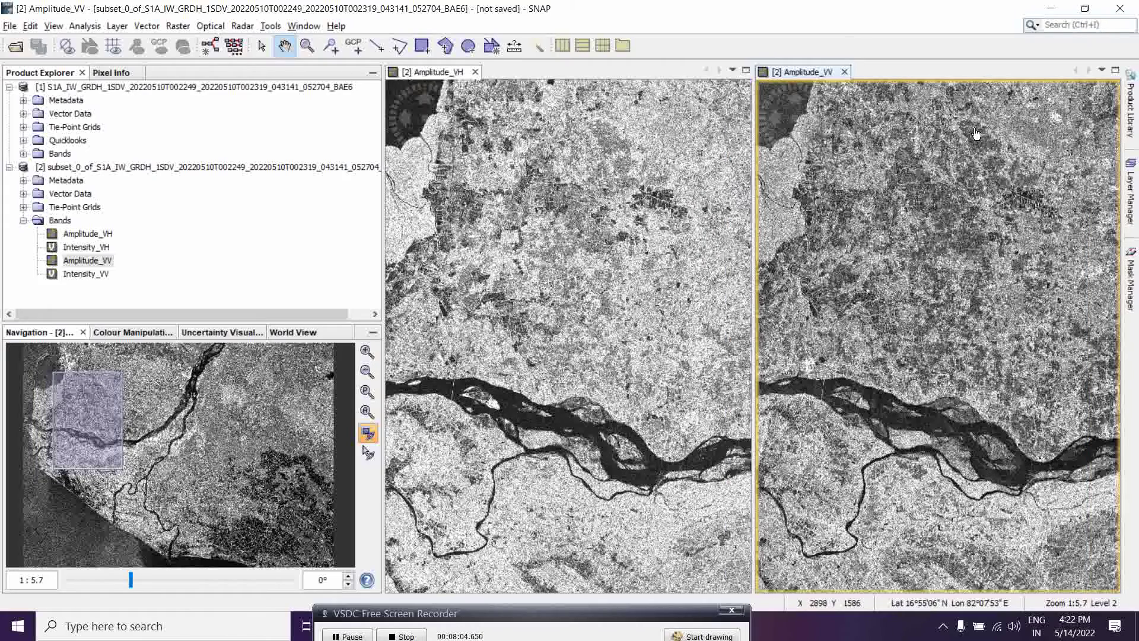
left_click_drag(976, 348, 1006, 299)
left_click_drag(886, 243, 923, 278)
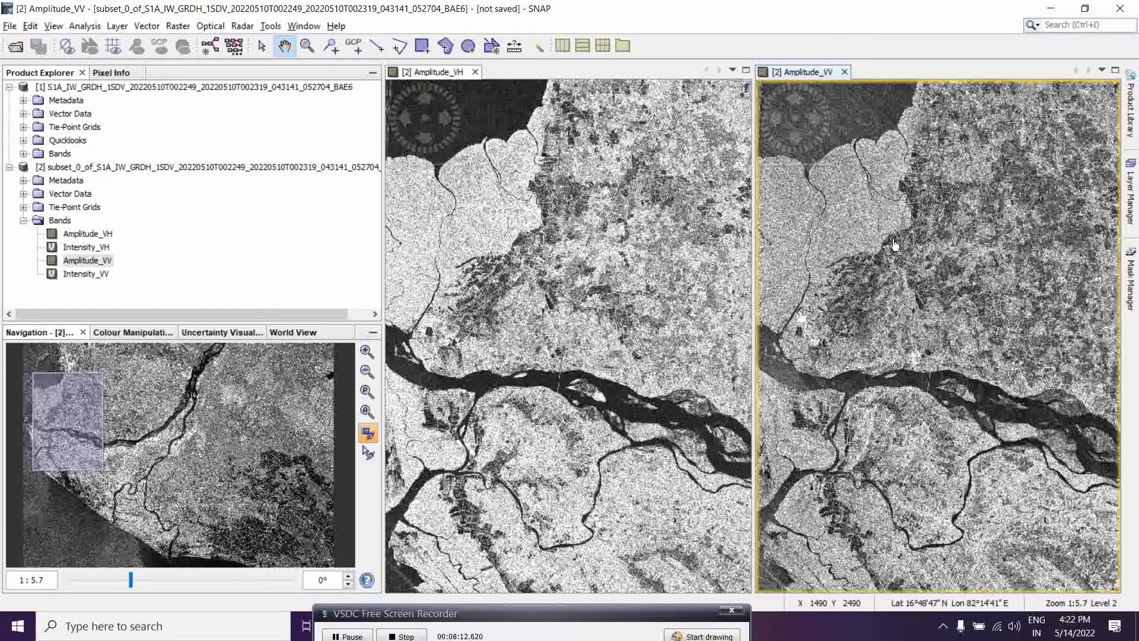
scroll(895, 244, "up", 1)
scroll(895, 244, "down", 4)
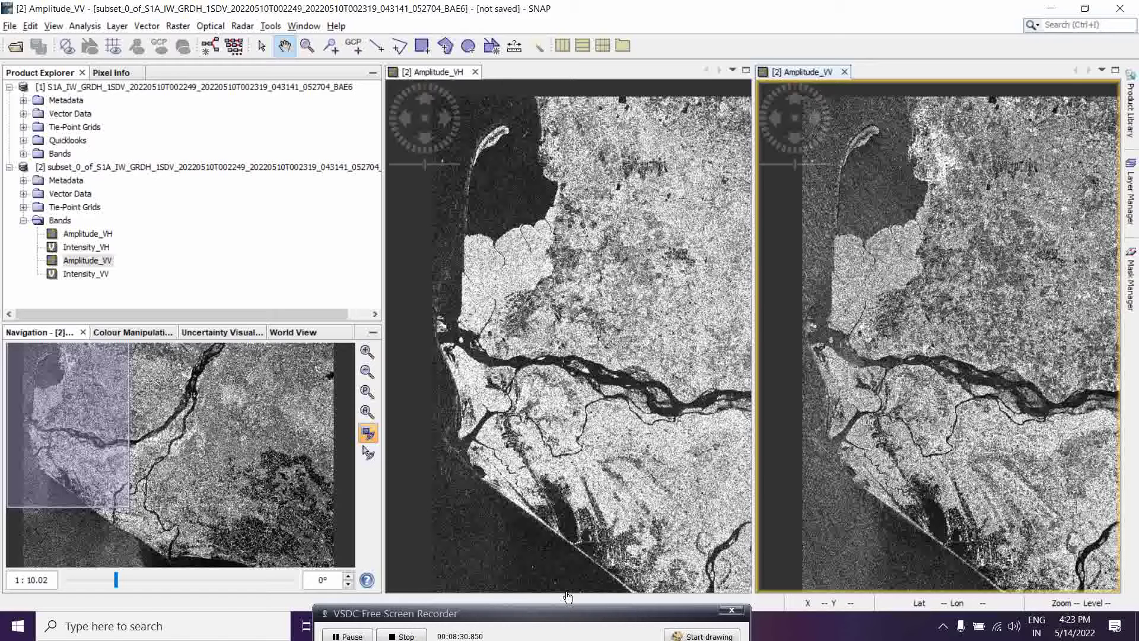
left_click_drag(557, 614, 559, 621)
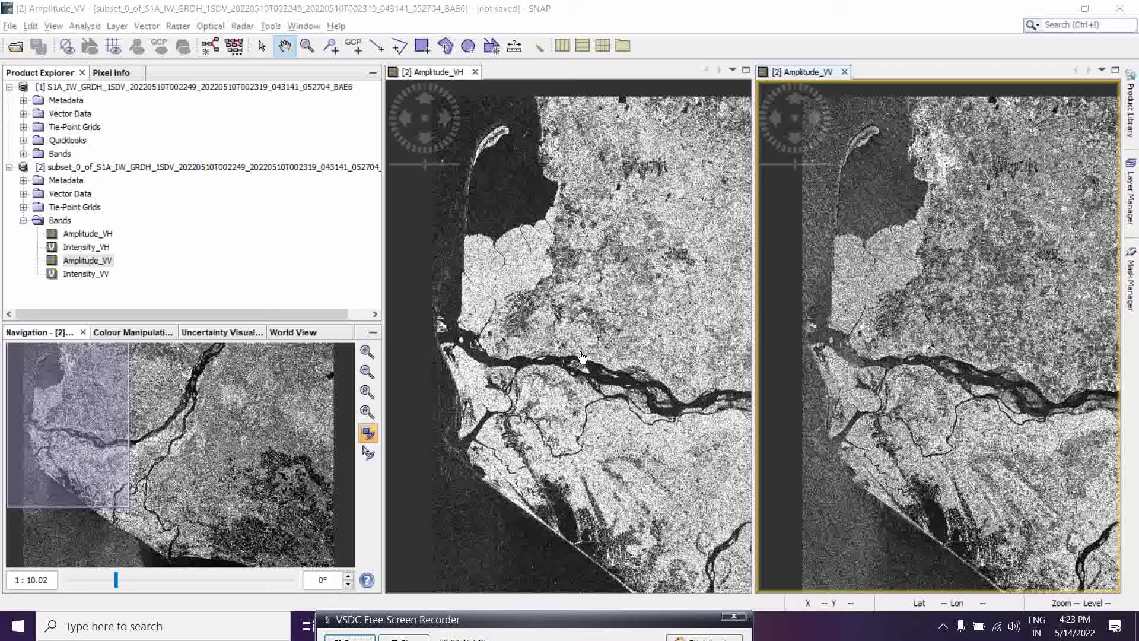
Open radiometric Calibration for the subset product and check its source product, polarisations and output band settings.
left_click(245, 30)
mouse_move(282, 61)
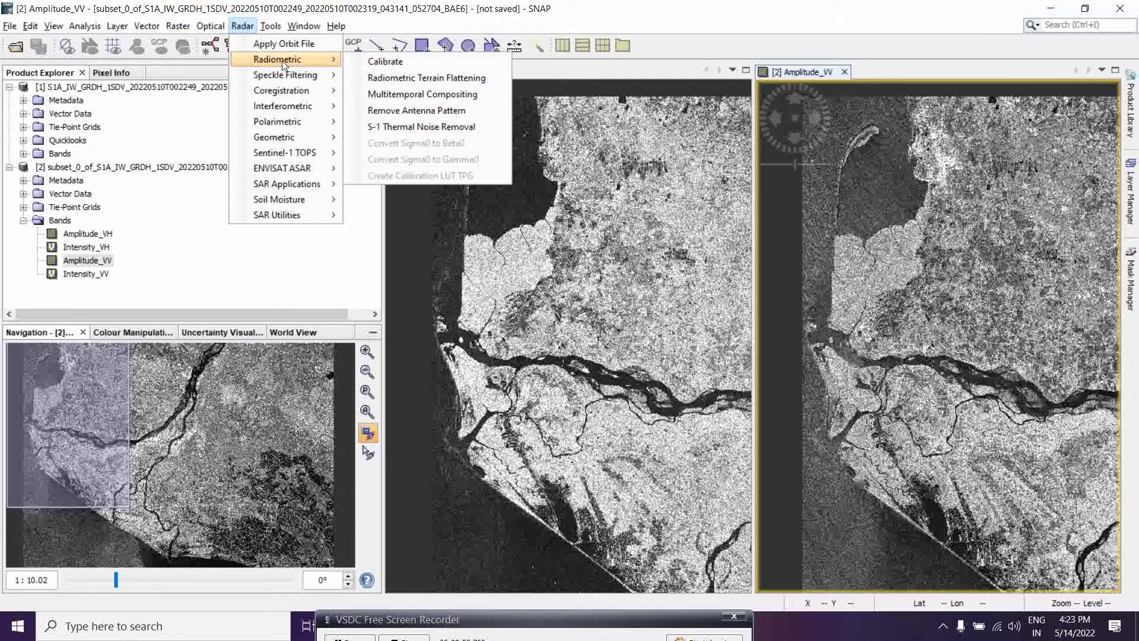
left_click(404, 63)
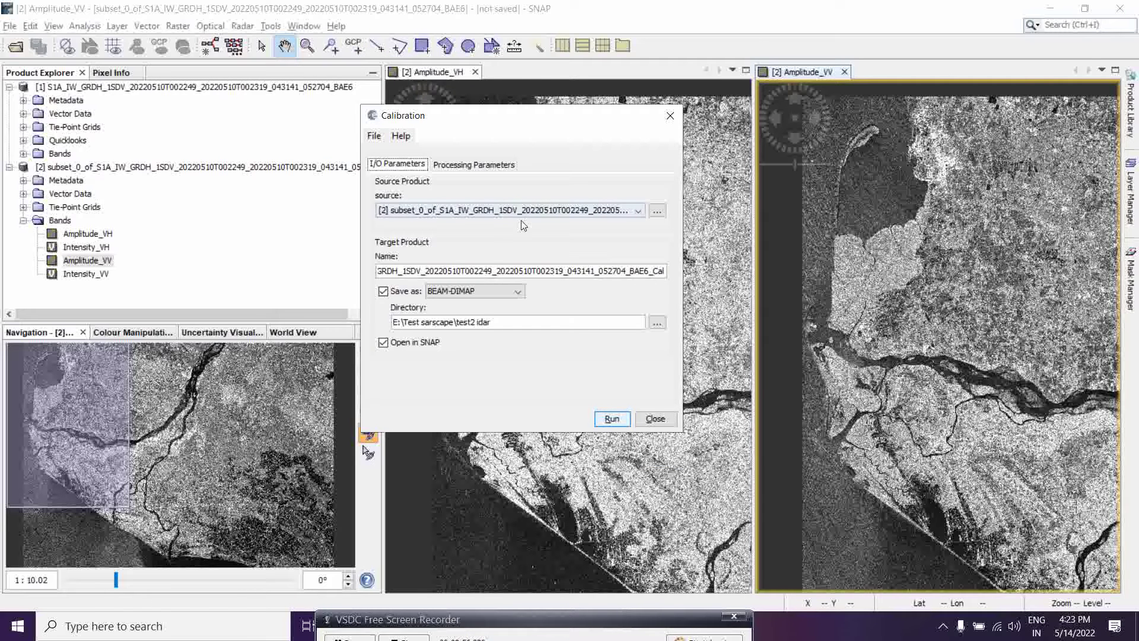
left_click(637, 212)
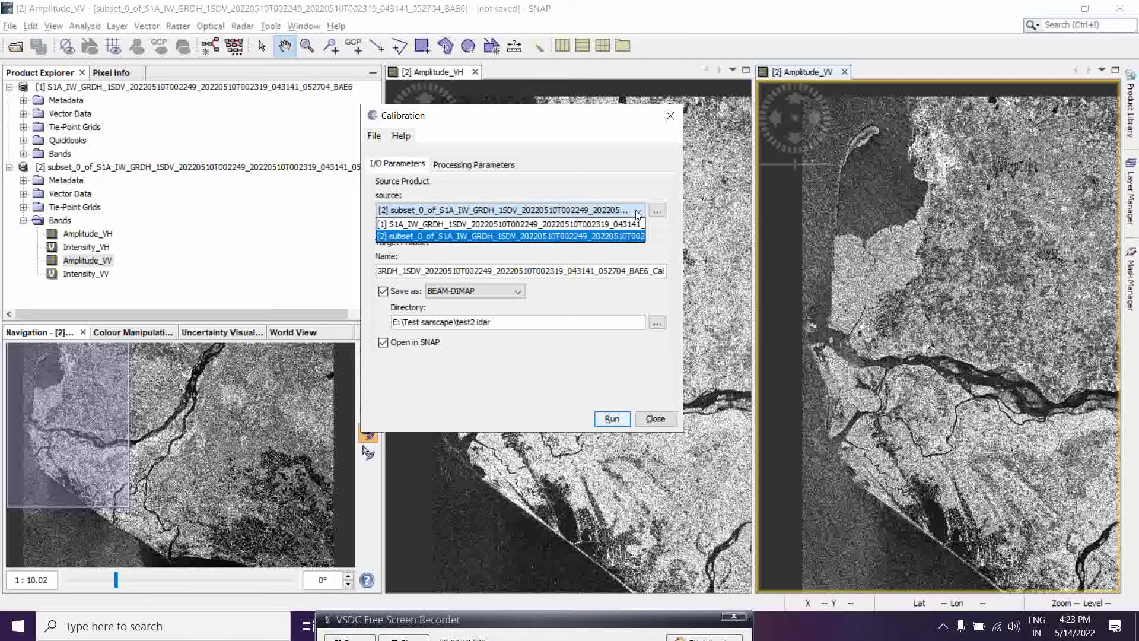
left_click(638, 212)
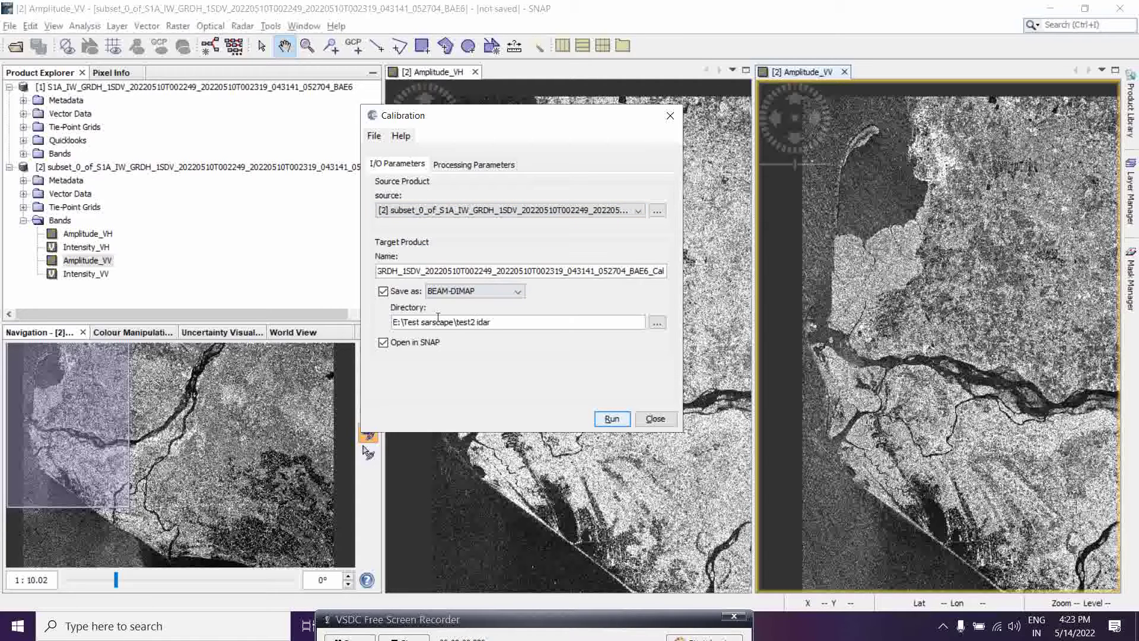
left_click(473, 165)
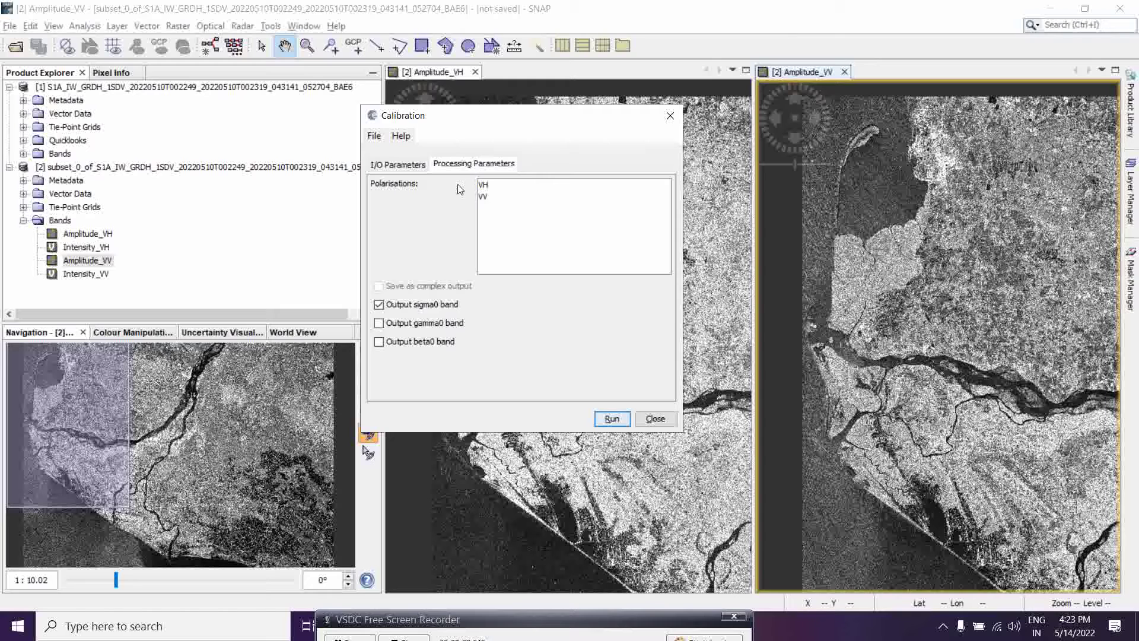
left_click(386, 169)
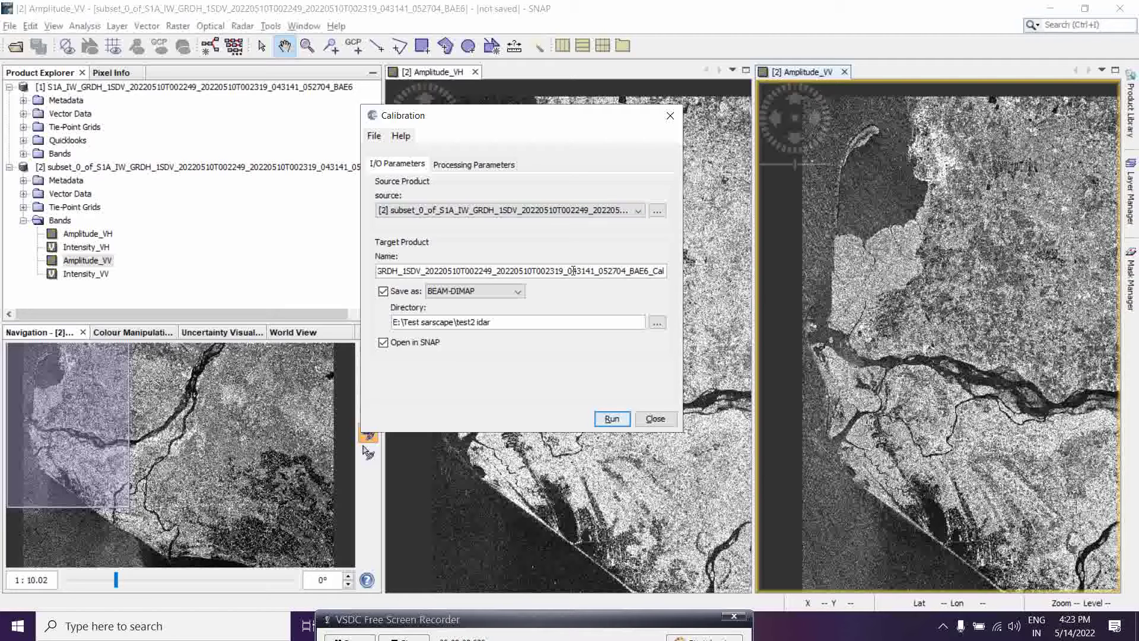
Shorten the calibration target product's name to subset_0_of_S1A_IW_GRDH_1SDV_20220510T002249_Cal.
double_click(410, 272)
left_click_drag(411, 272, 370, 271)
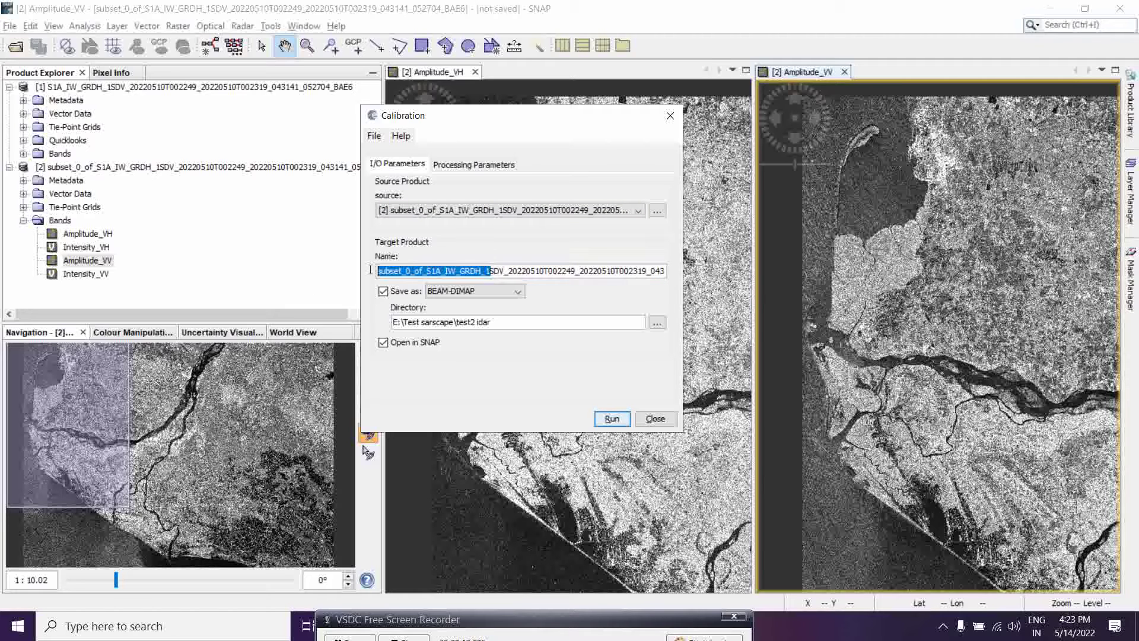
left_click(537, 271)
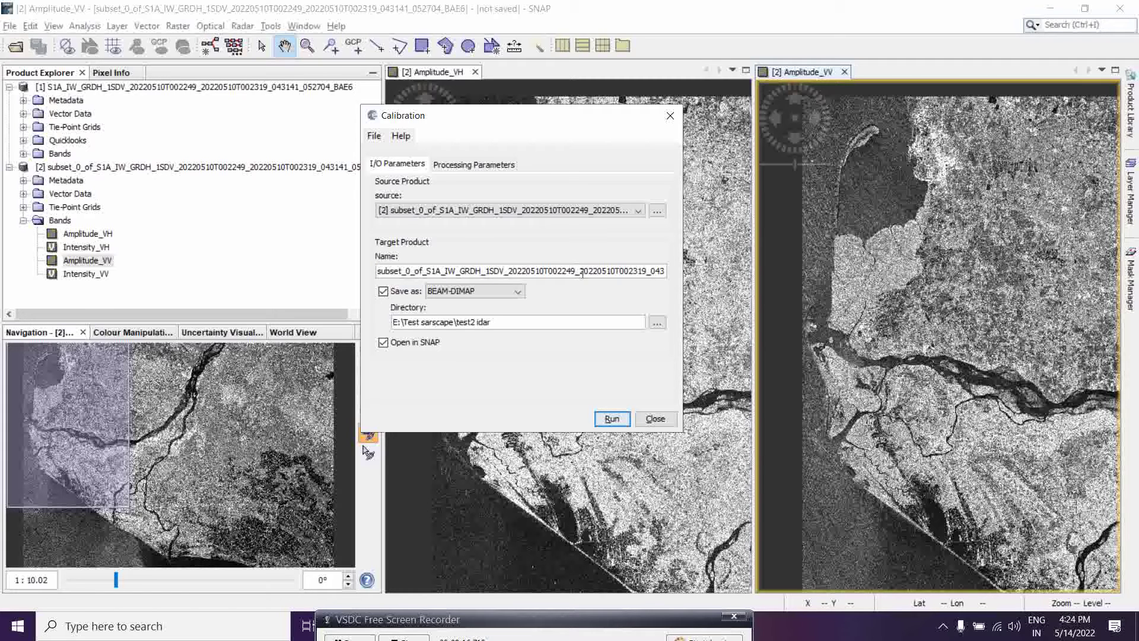
left_click_drag(580, 271, 650, 271)
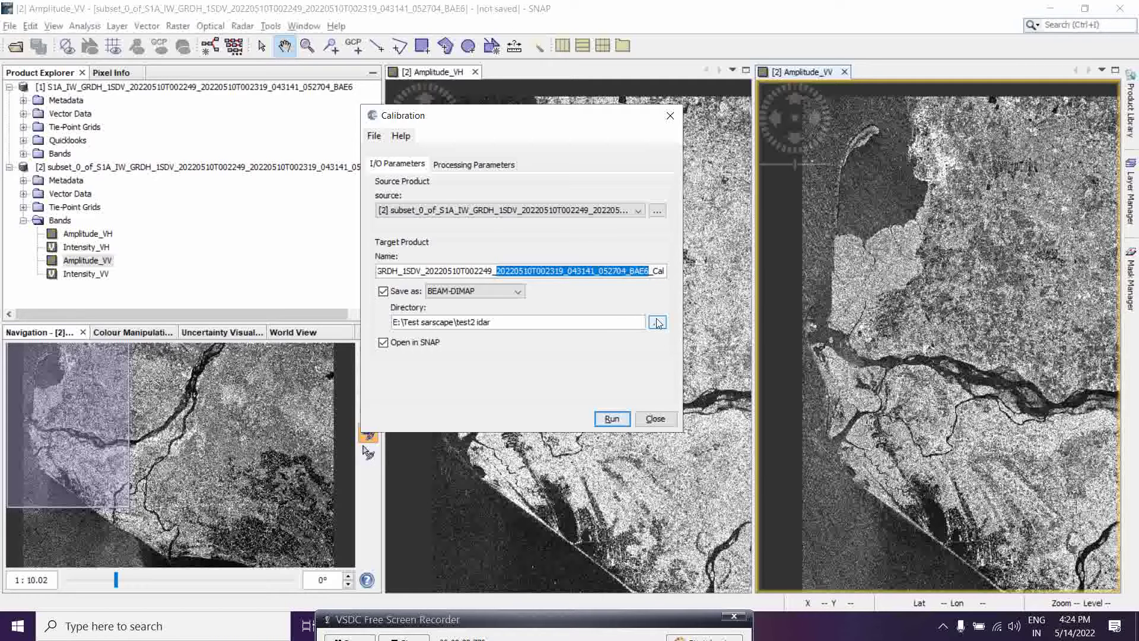
key("BackSpace")
key("BackSpace")
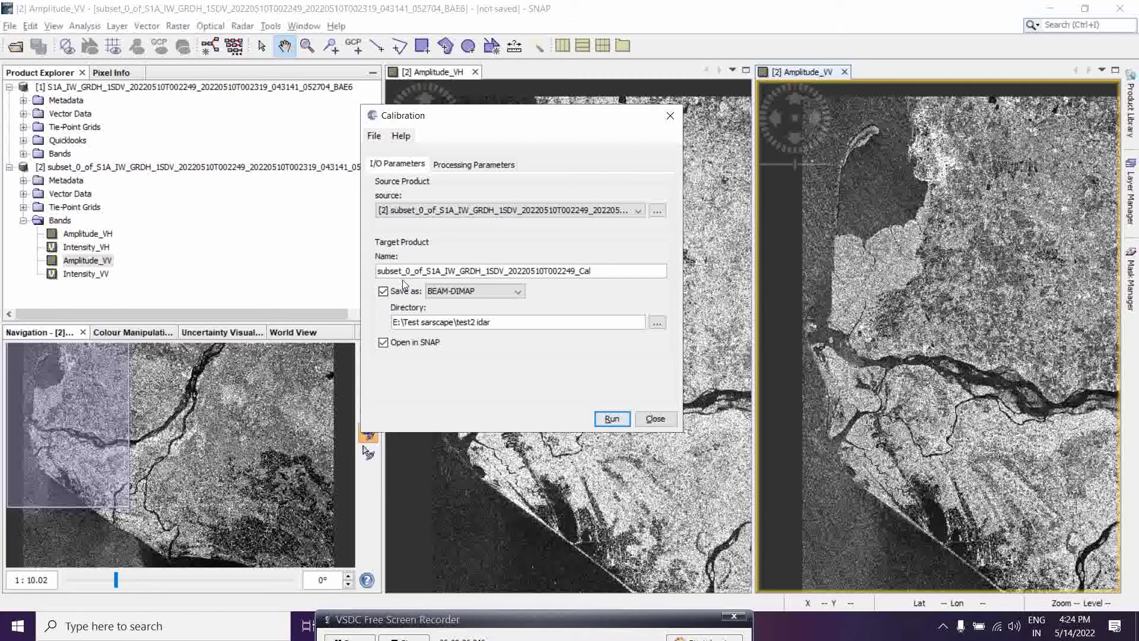
left_click(589, 273)
Browse for the calibration's target directory and open the Ashani cyclone folder inside E:\radar data.
left_click(657, 323)
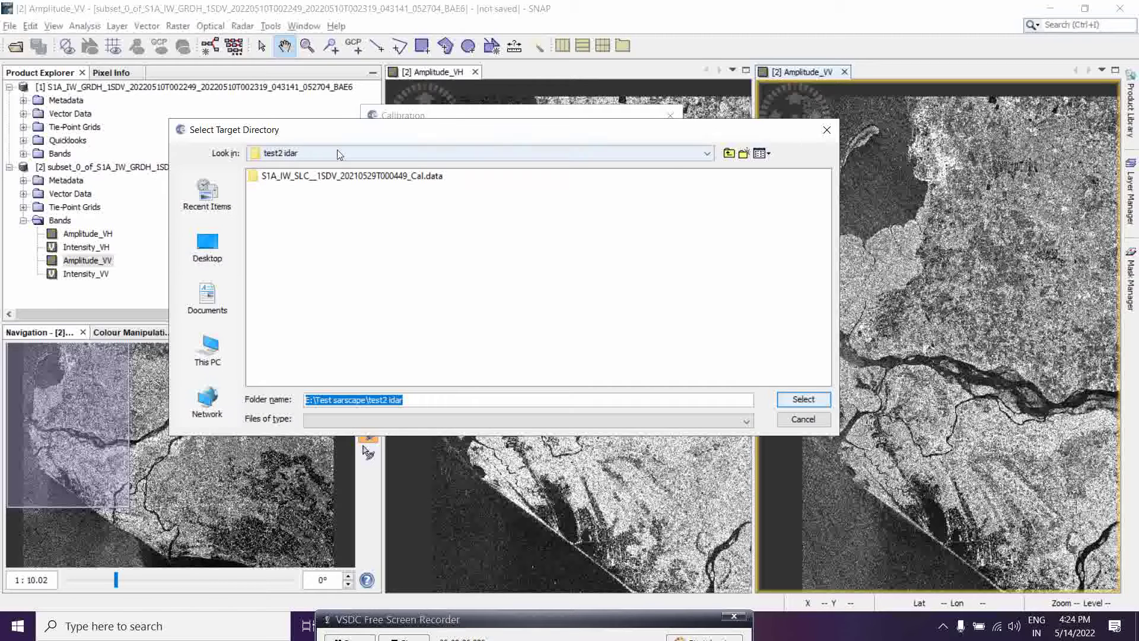
left_click(728, 153)
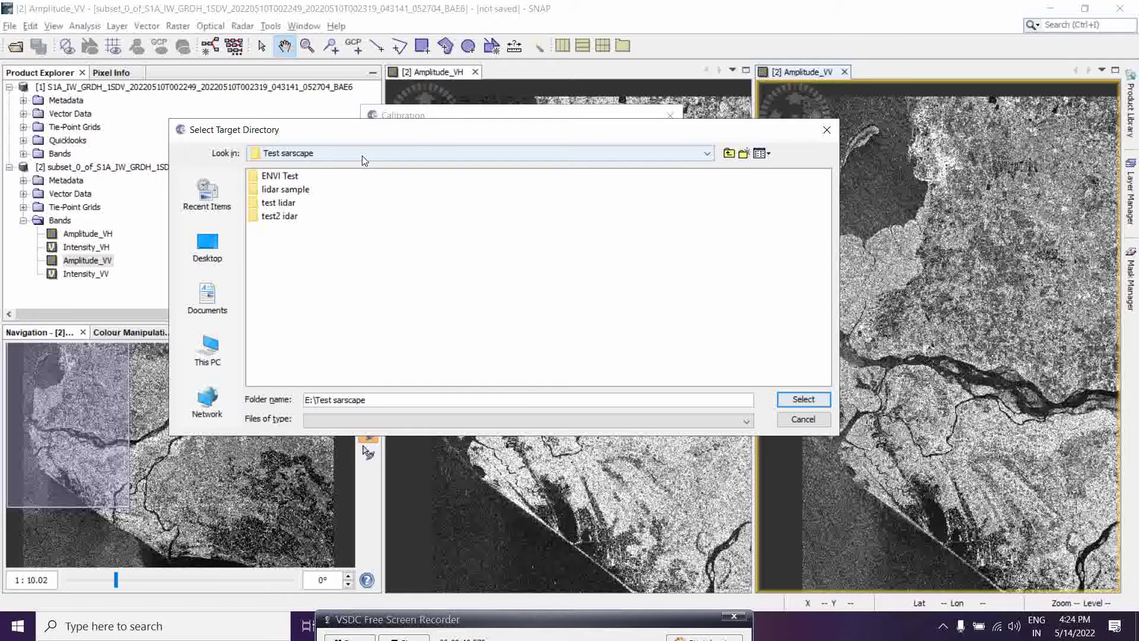
left_click(364, 153)
scroll(314, 184, "up", 2)
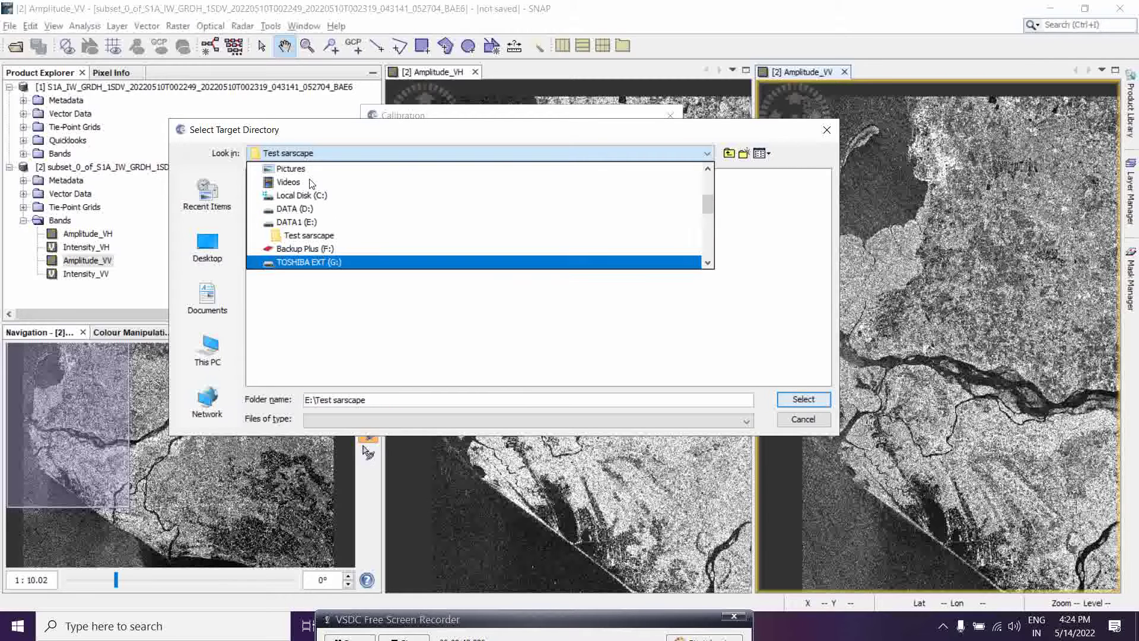
left_click(309, 209)
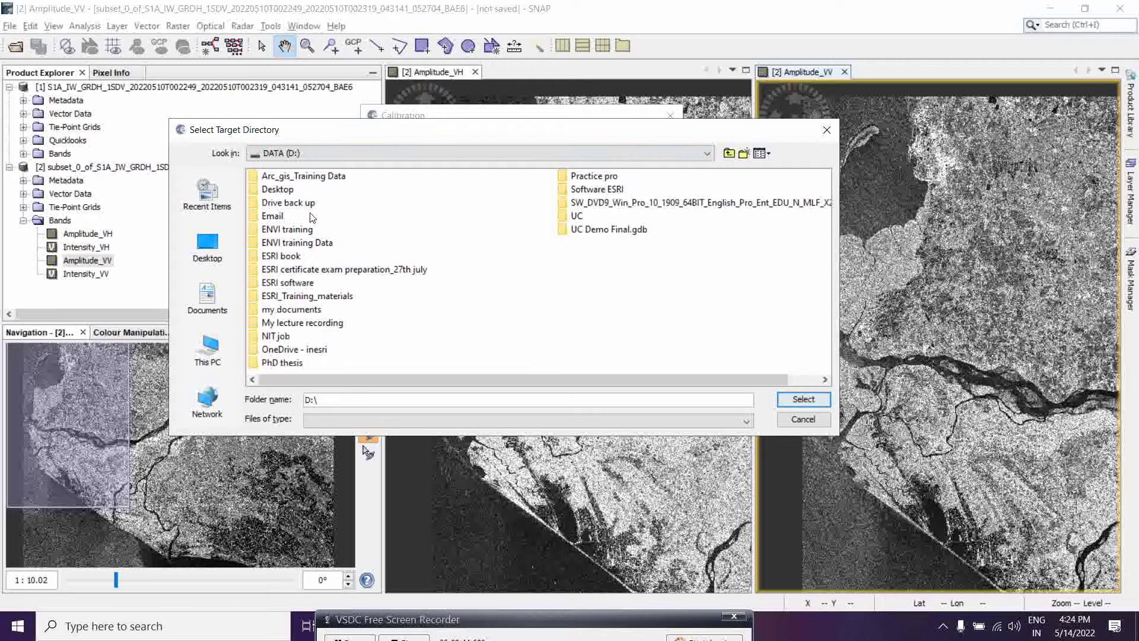
left_click(294, 309)
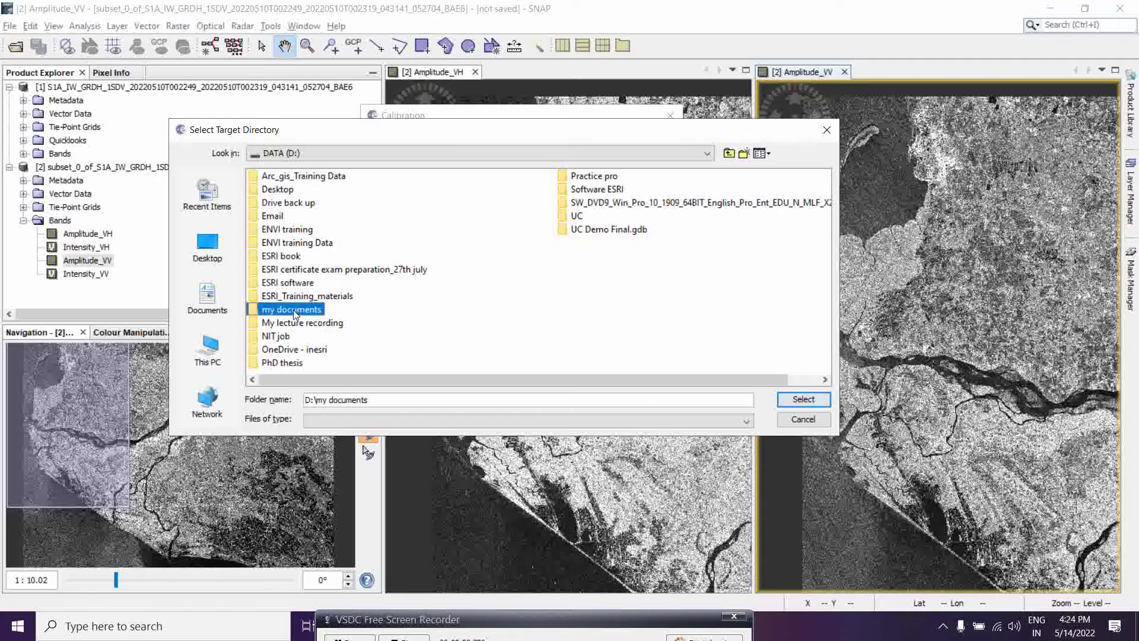
left_click(317, 155)
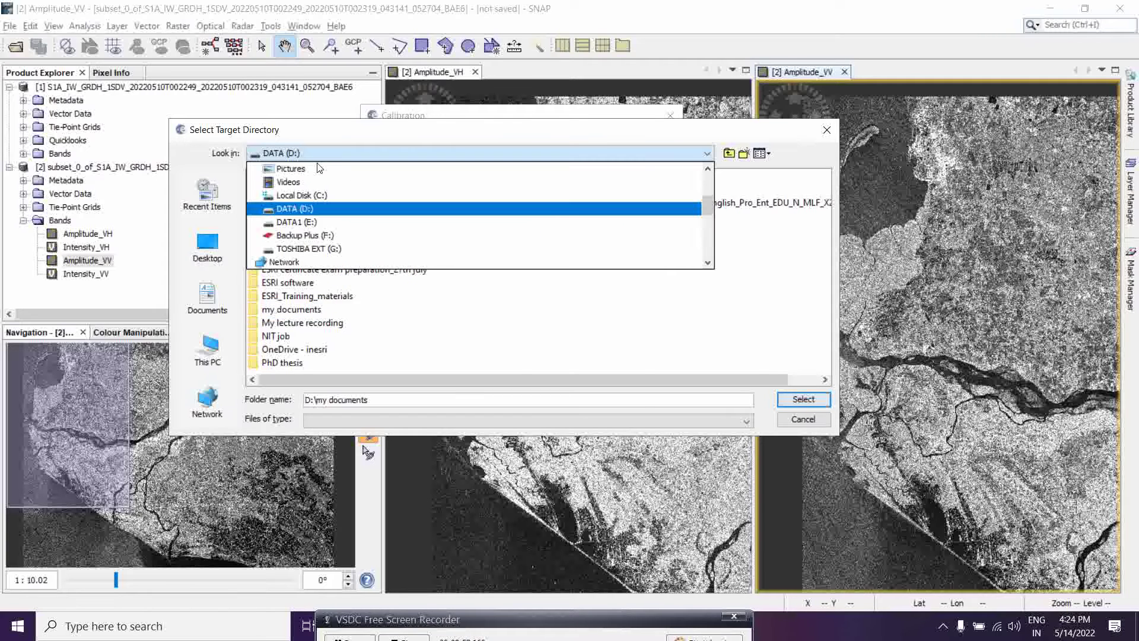
left_click(309, 221)
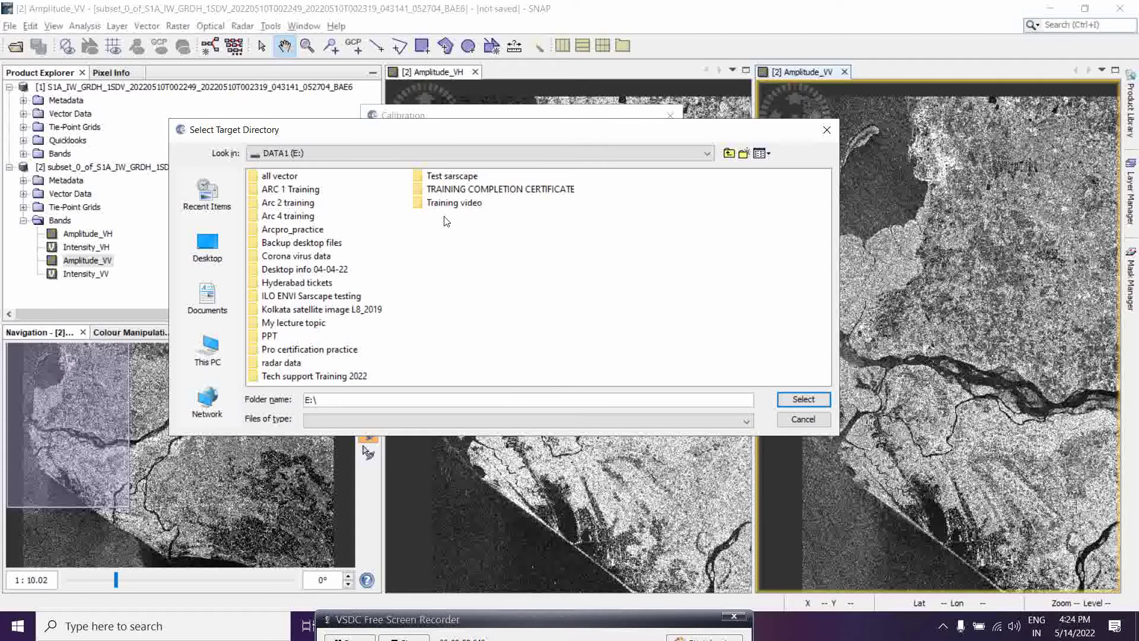
double_click(280, 363)
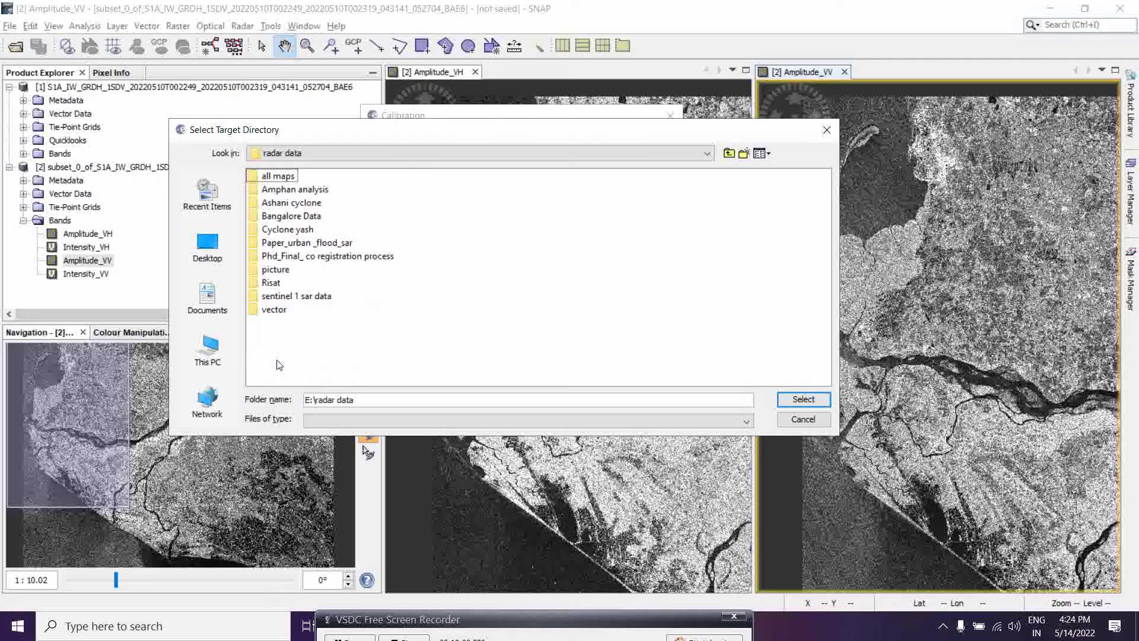
double_click(276, 204)
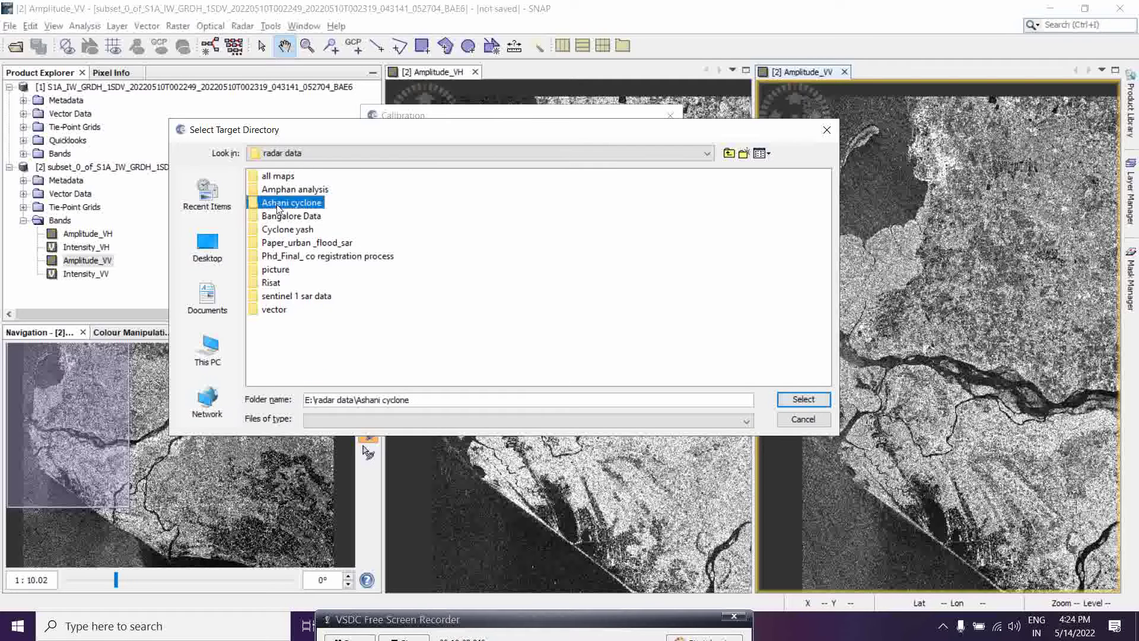
Create a folder named outputs in the Ashani cyclone folder and select it as the calibration's target directory.
right_click(316, 245)
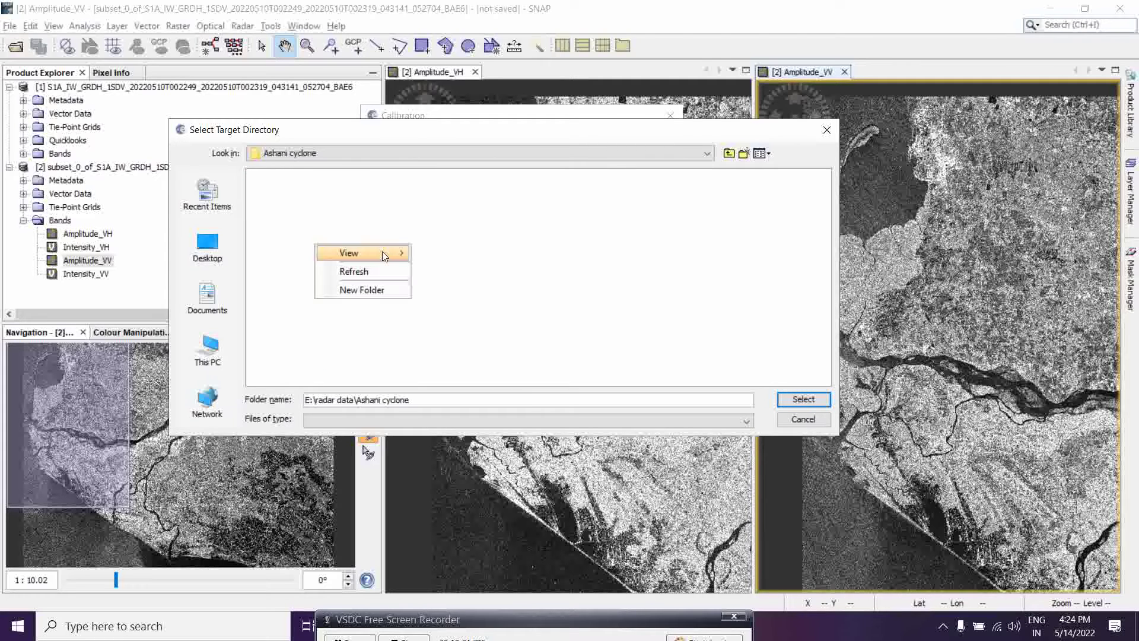
left_click(359, 290)
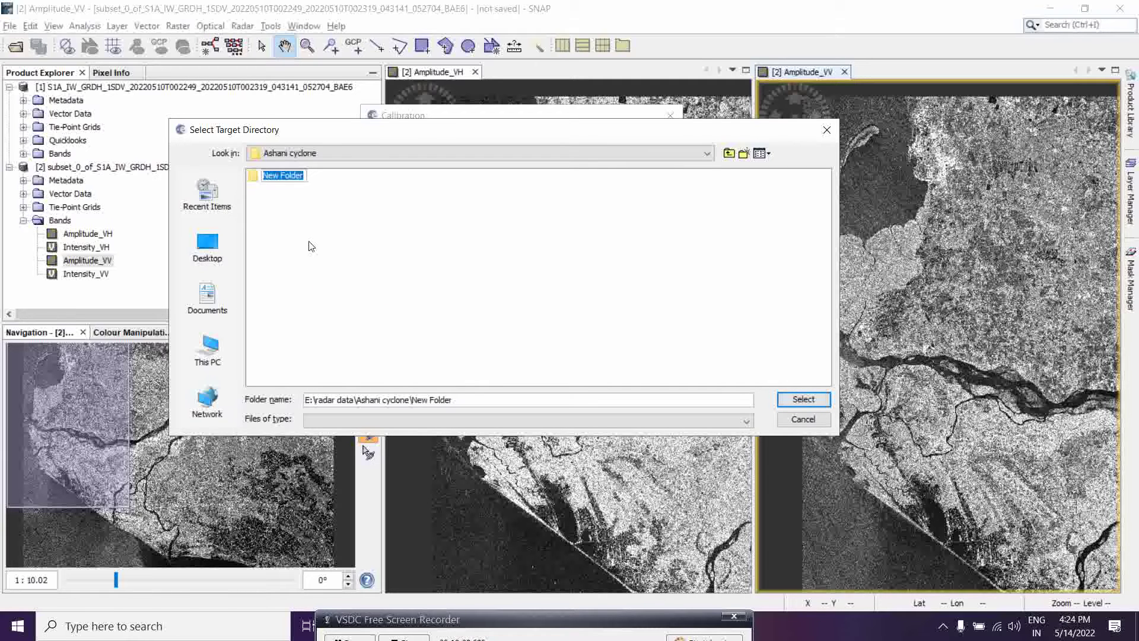
type("o")
type("tputs")
key("Return")
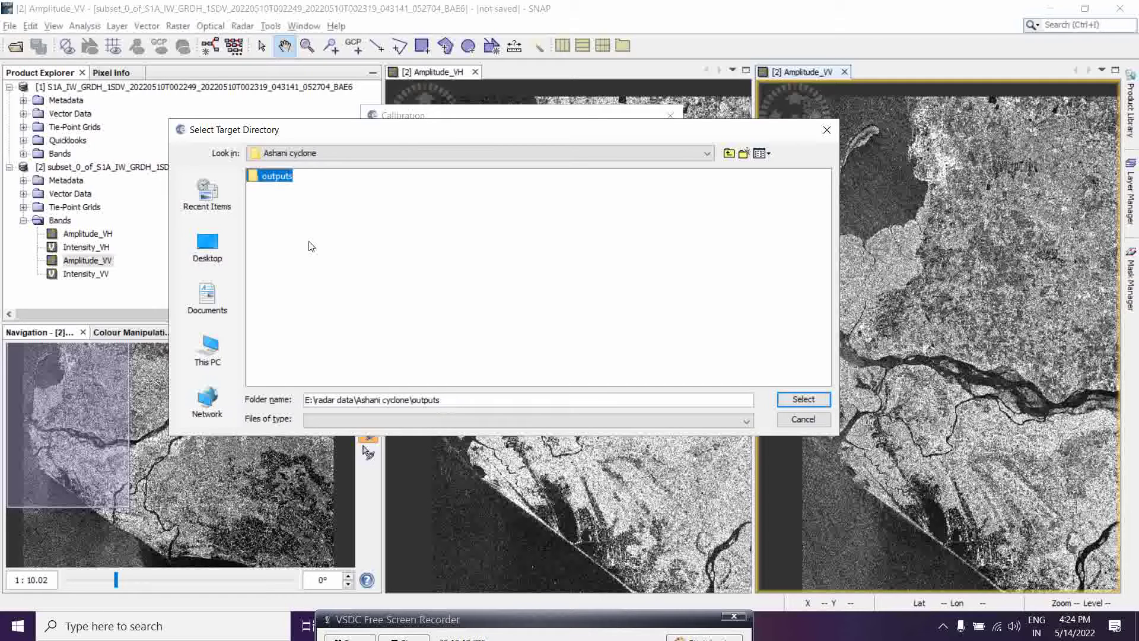
double_click(269, 176)
left_click(780, 404)
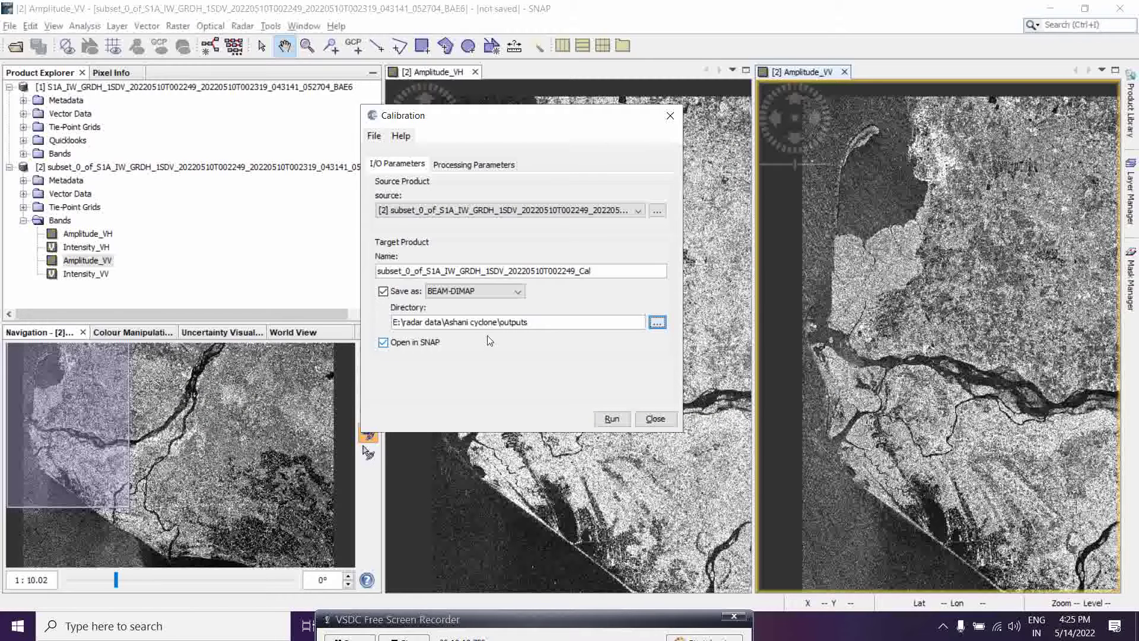
Run the calibration on the subset product and close the Calibration dialog once processing has completed.
left_click(612, 419)
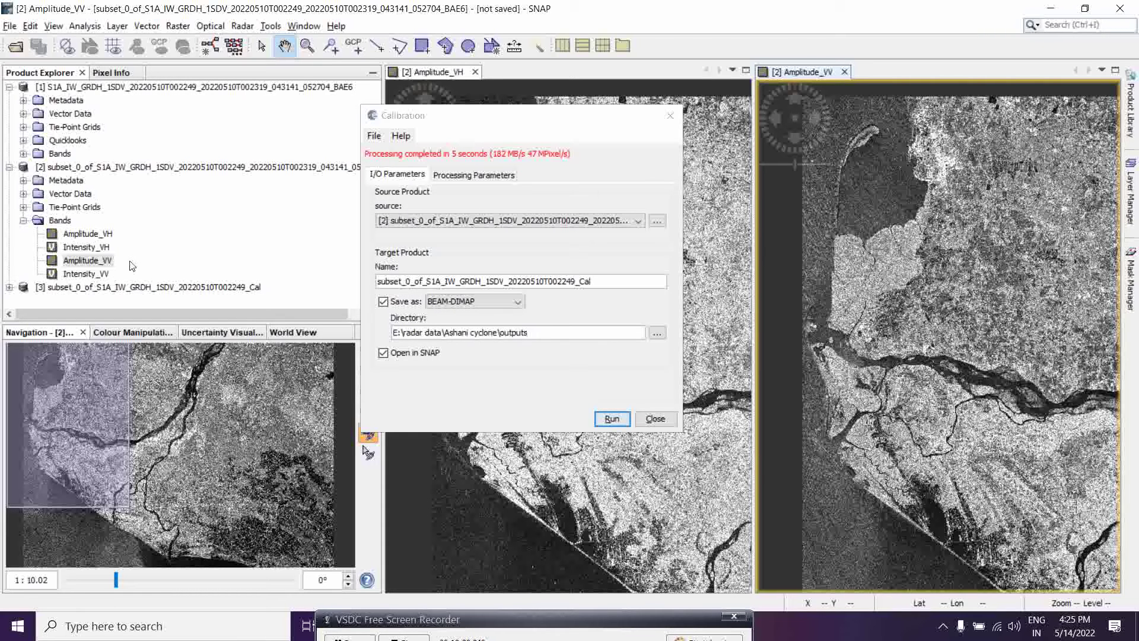
left_click(670, 115)
Close the Amplitude_VV and Amplitude_VH image views and expand the calibrated product down to its bands.
left_click(844, 72)
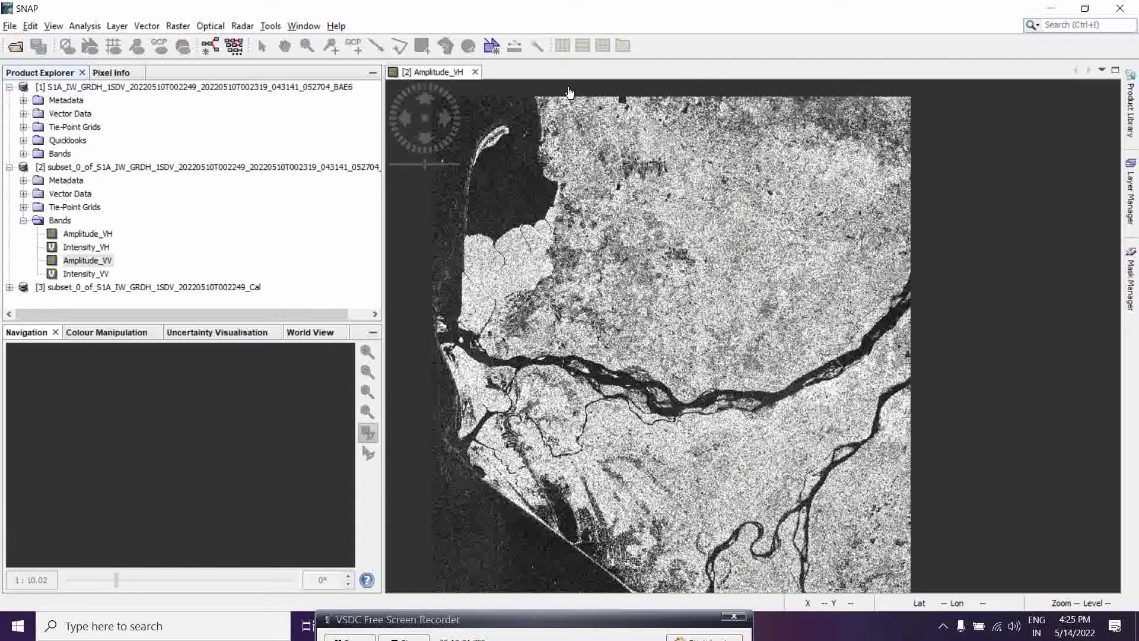
left_click(475, 72)
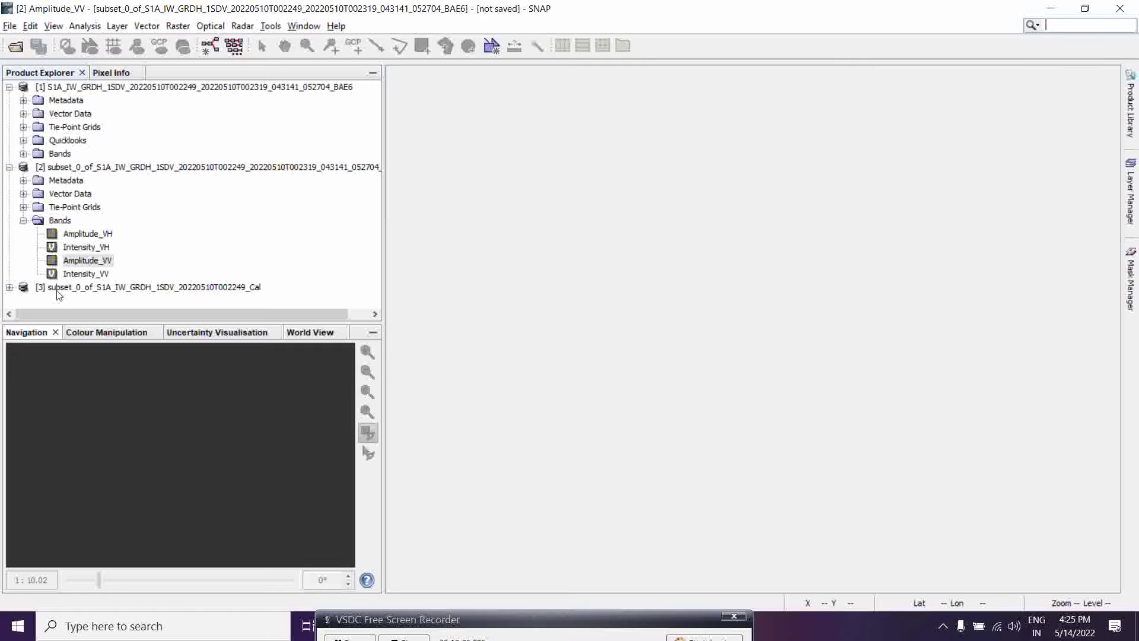
left_click(9, 287)
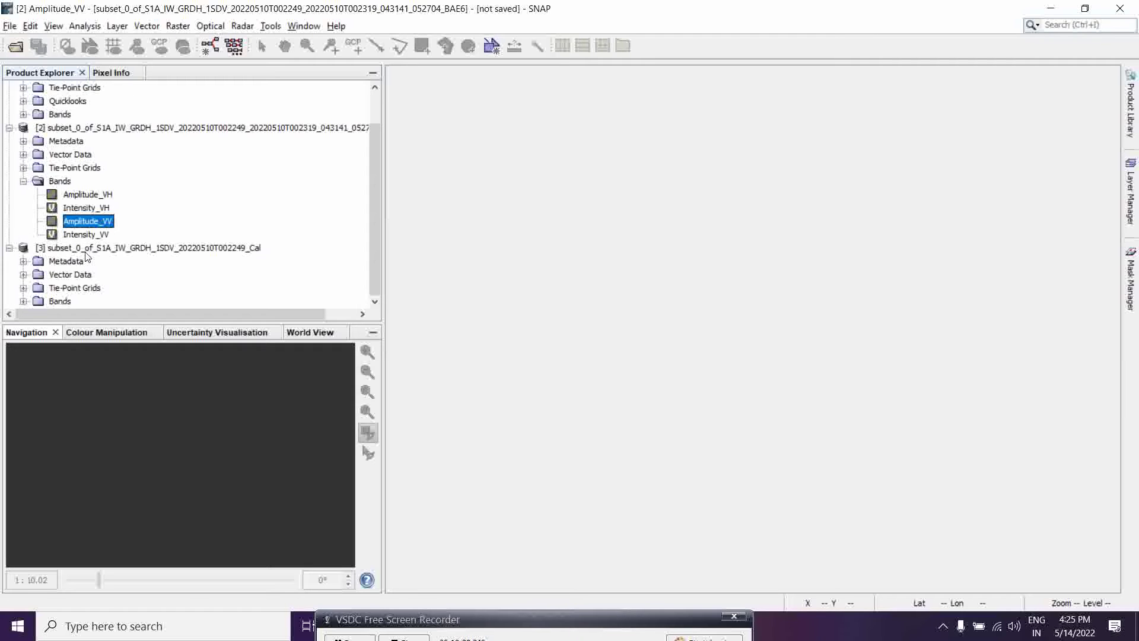
left_click(23, 301)
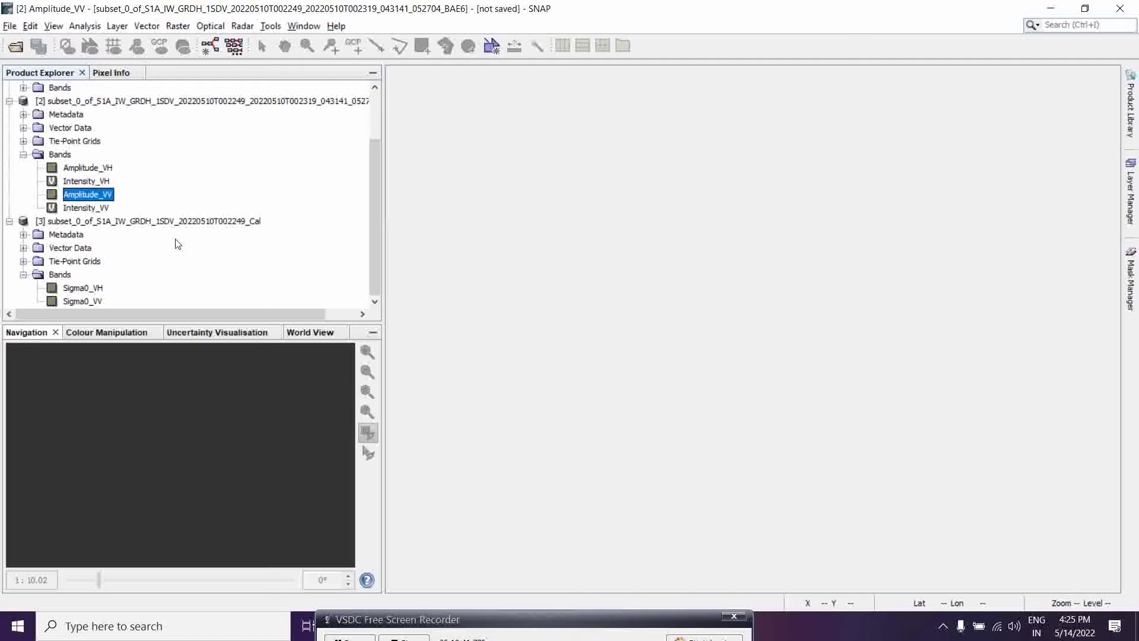
Open the calibrated Sigma0_VH and Sigma0_VV bands to compare their images, and display the colour histogram of Sigma0_VH.
double_click(95, 288)
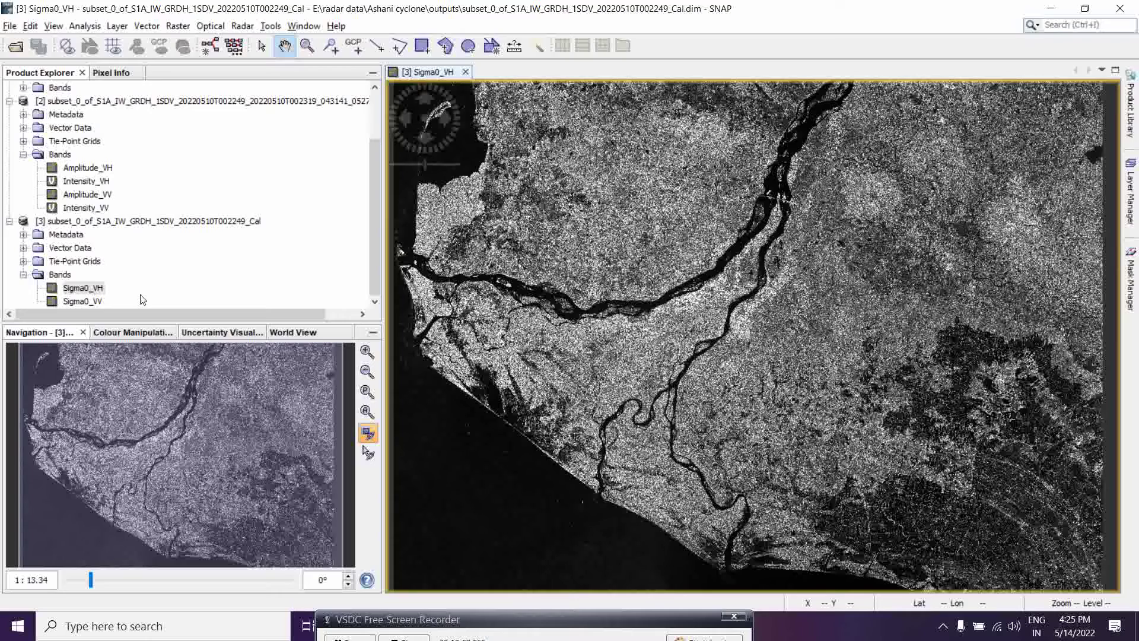
double_click(81, 302)
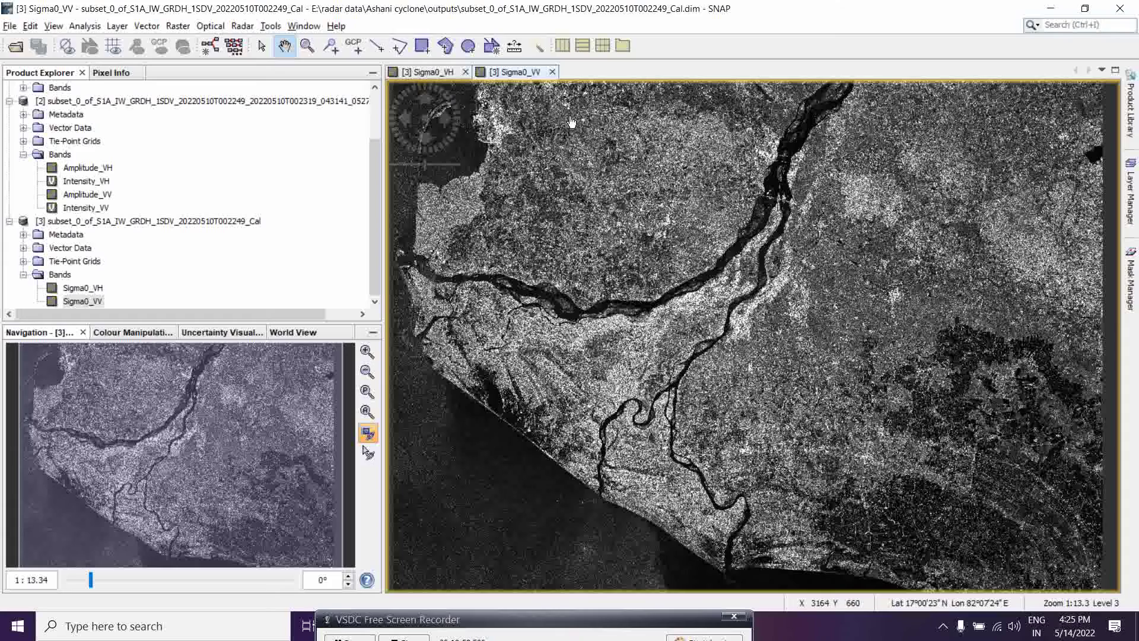
left_click(442, 72)
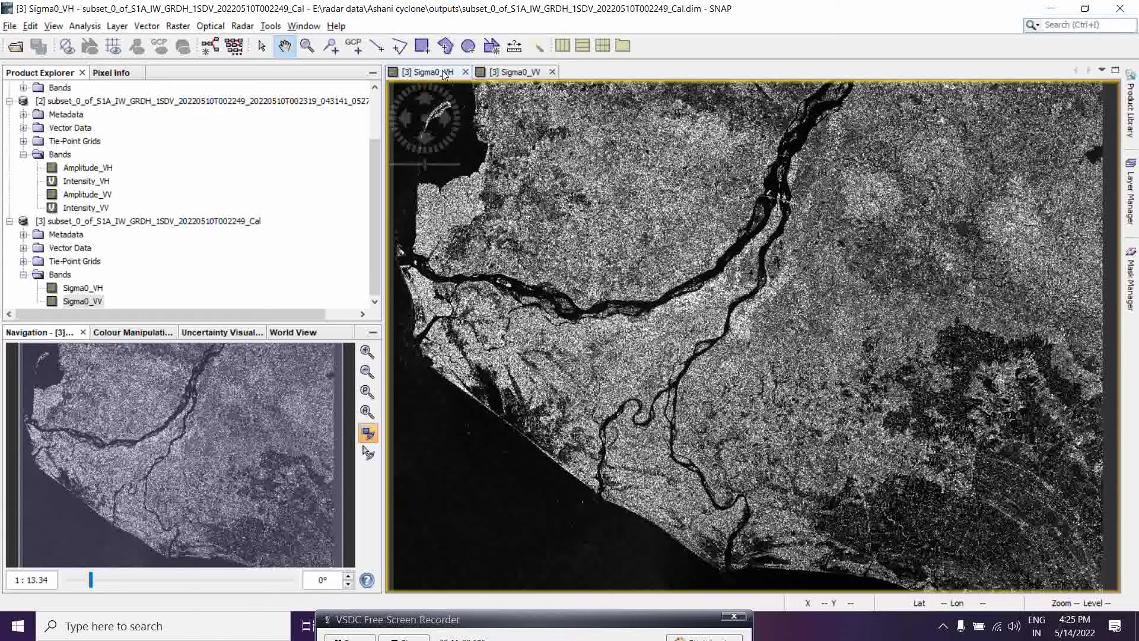
left_click(513, 74)
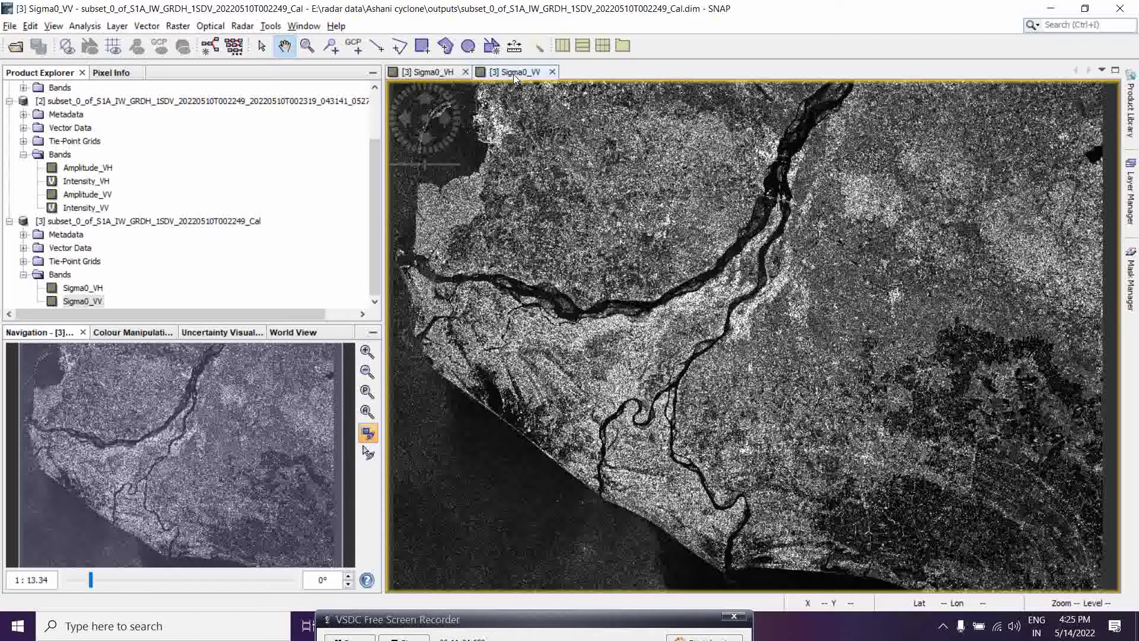
left_click(437, 72)
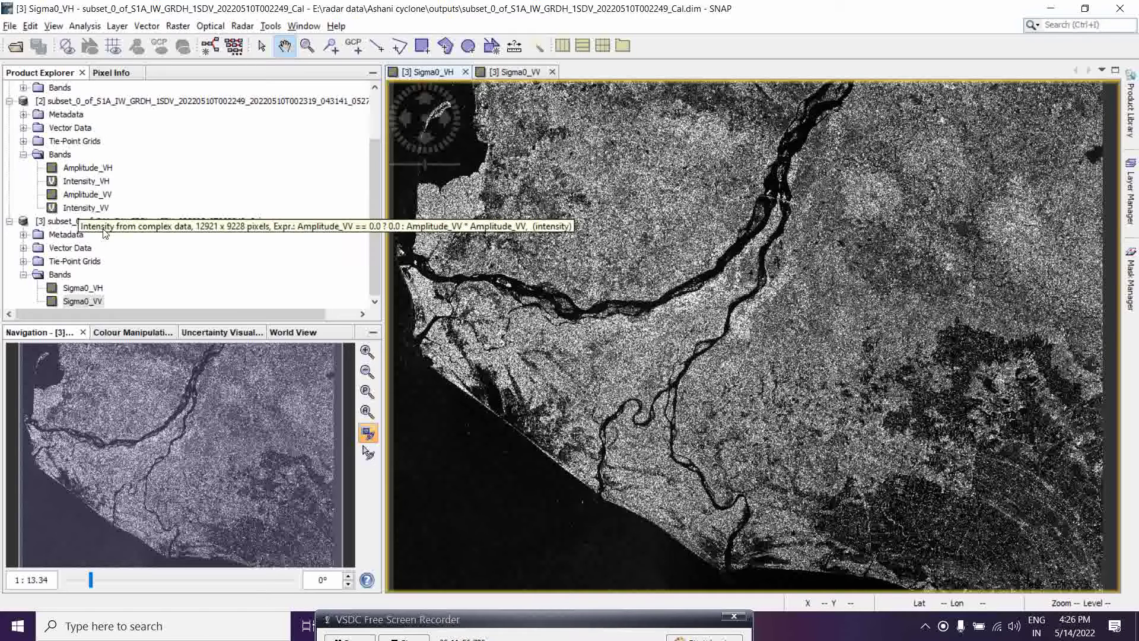
left_click(132, 333)
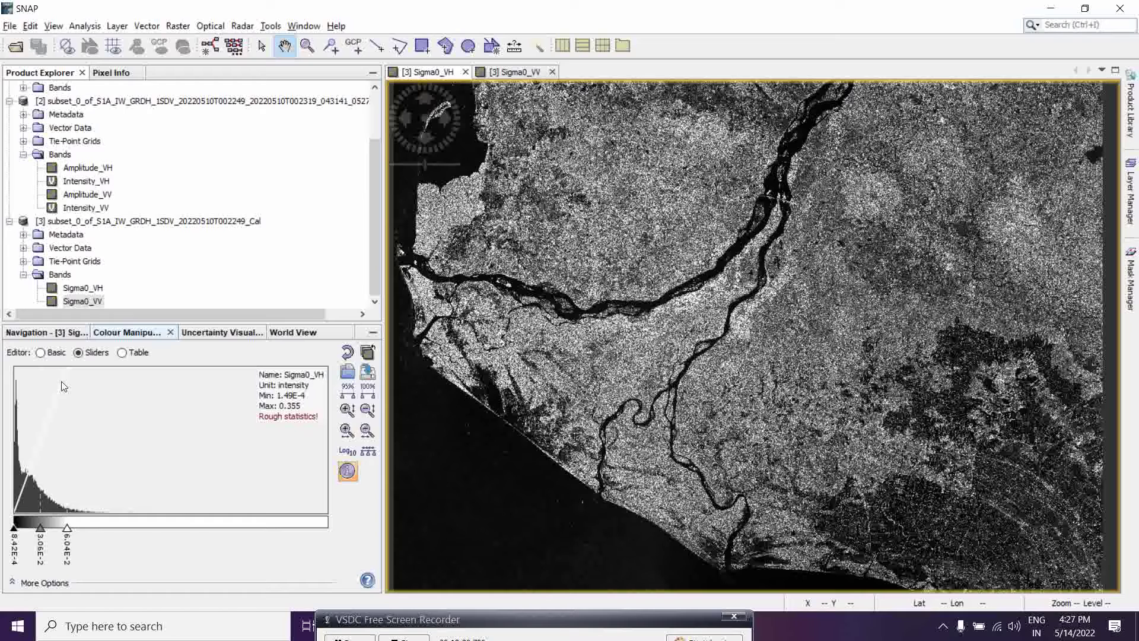
Convert the calibrated product's Sigma0_VH and Sigma0_VV bands from linear to dB as new virtual bands.
left_click(83, 288)
right_click(89, 289)
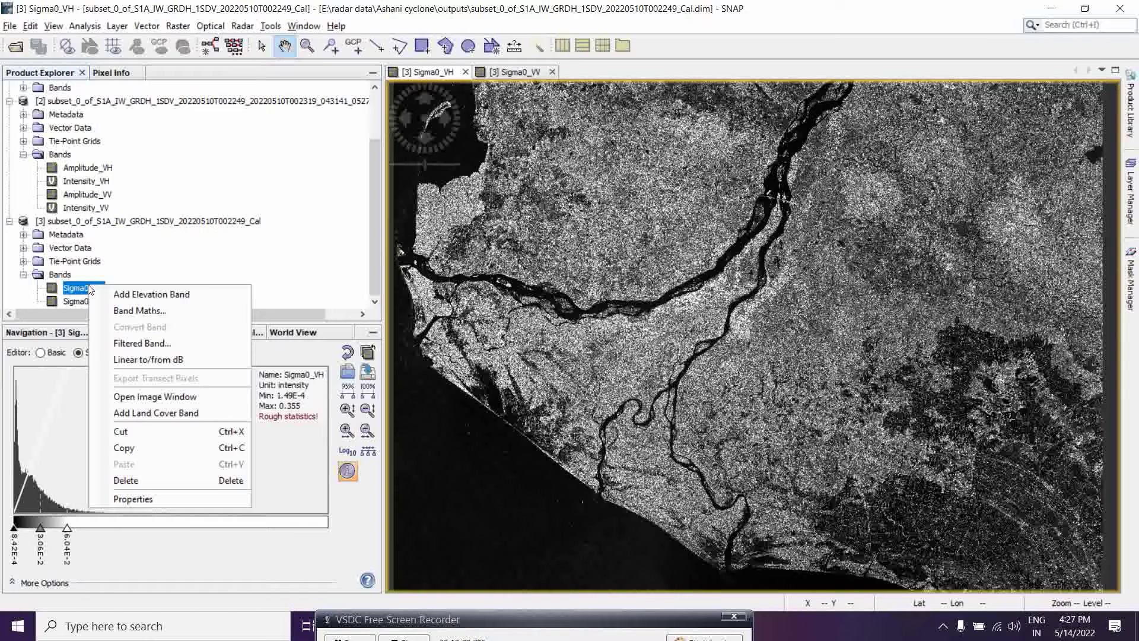
left_click(131, 363)
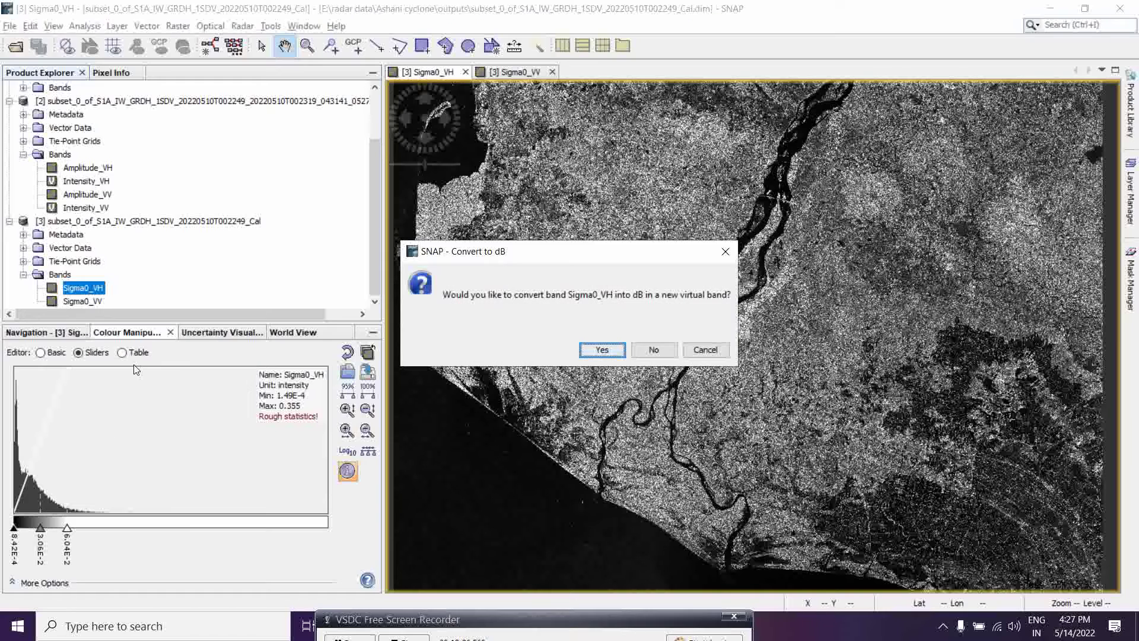
left_click(605, 355)
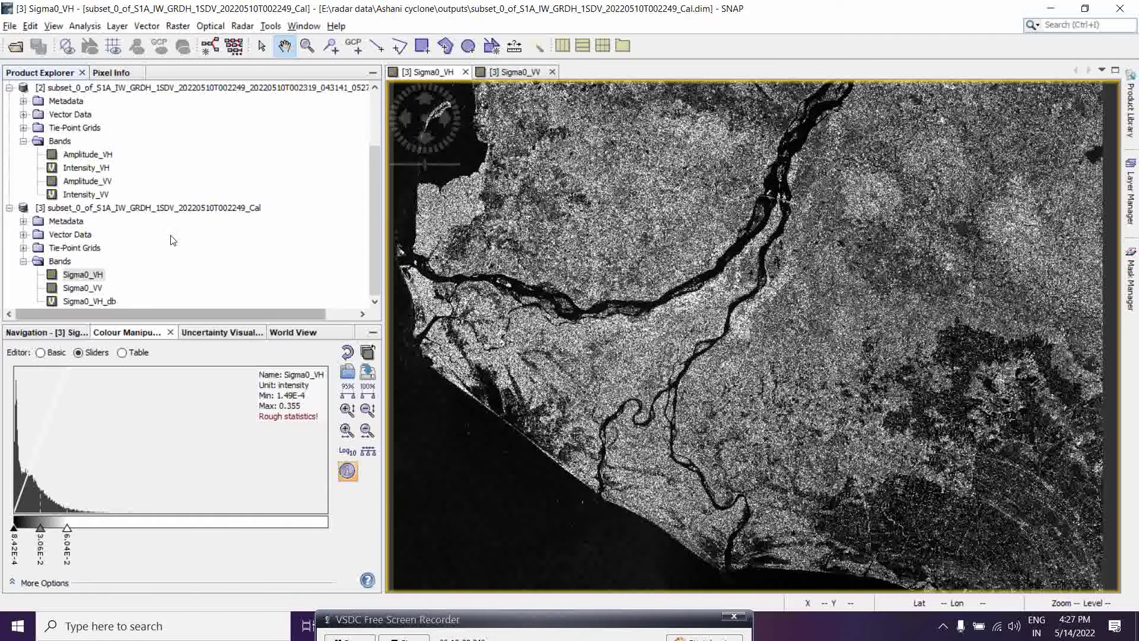
left_click(94, 288)
right_click(96, 289)
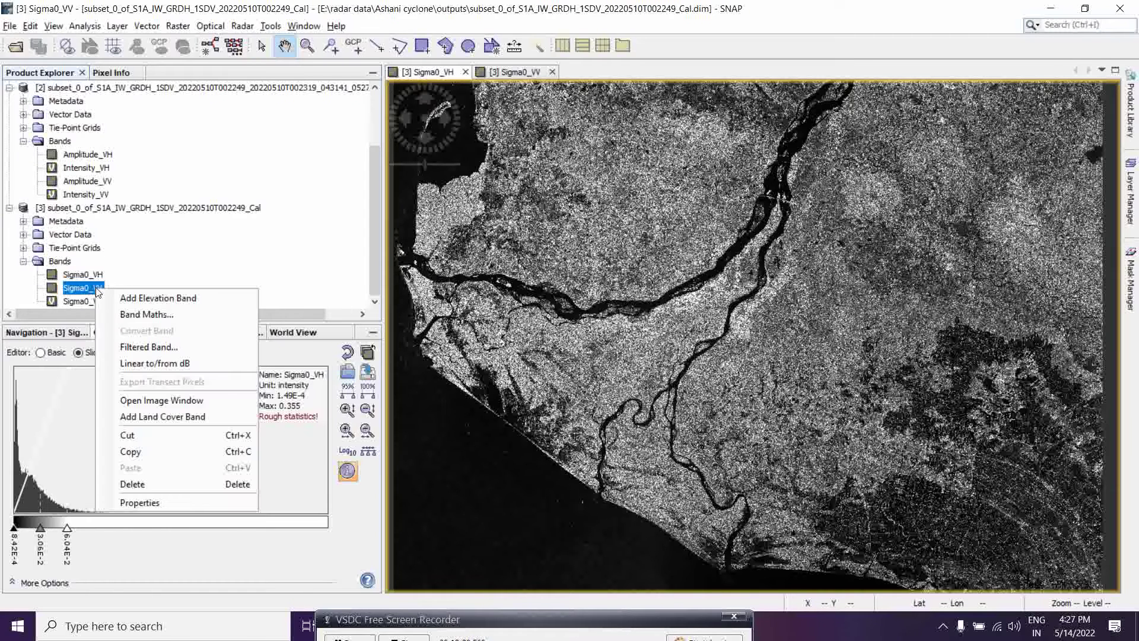
left_click(169, 363)
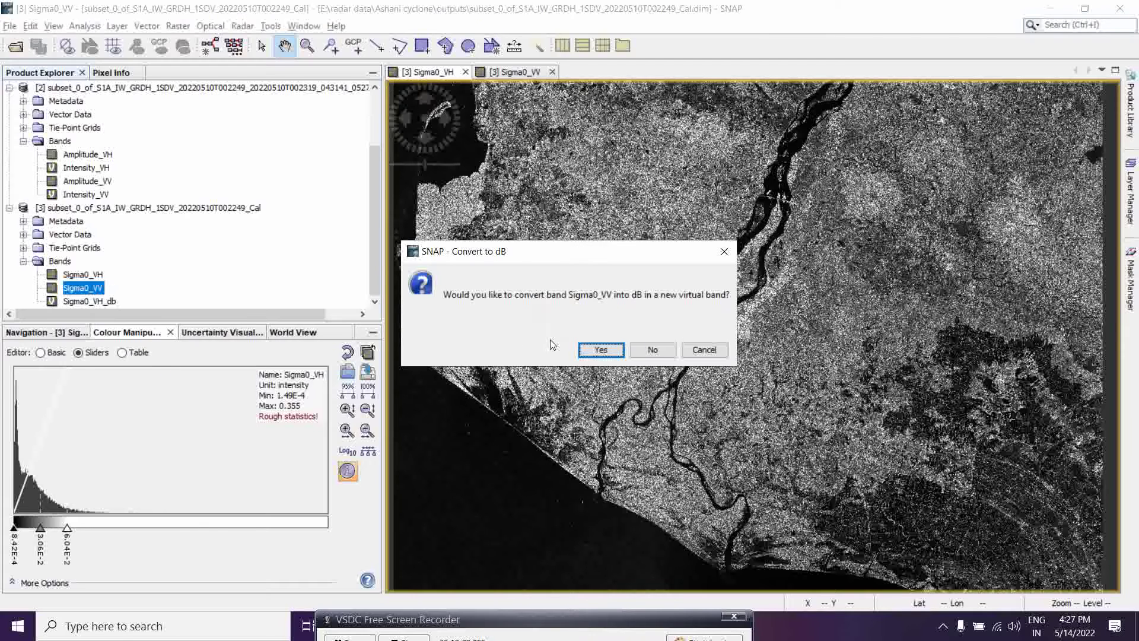
left_click(601, 352)
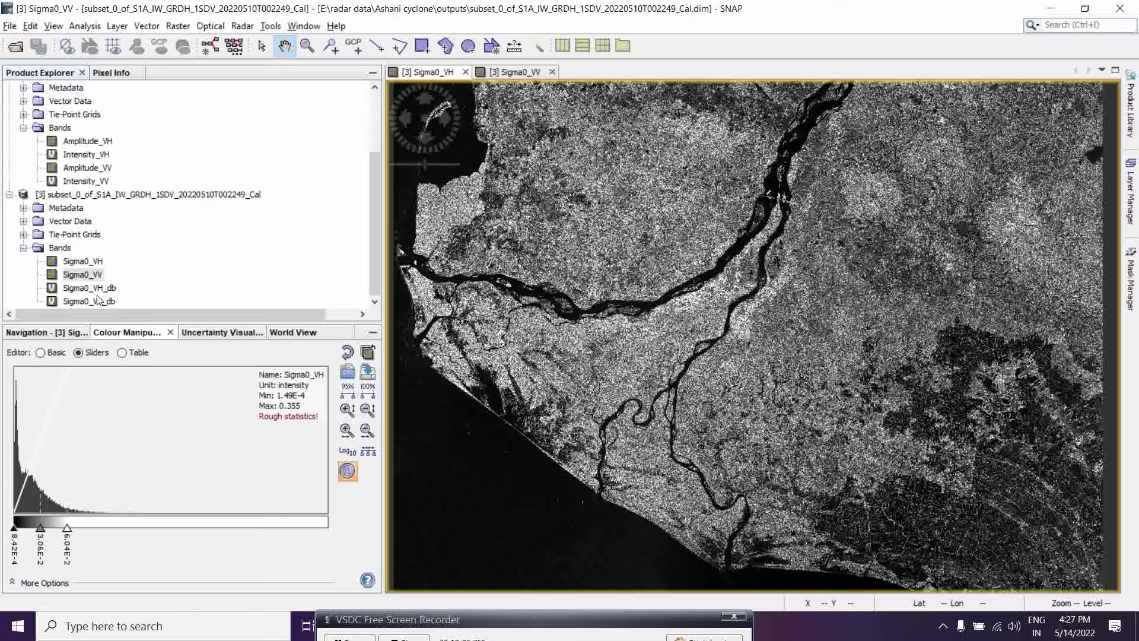
Open the Sigma0_VH_db band and stretch its contrast with the black point at -19.87 and the white point at -10.63.
double_click(89, 288)
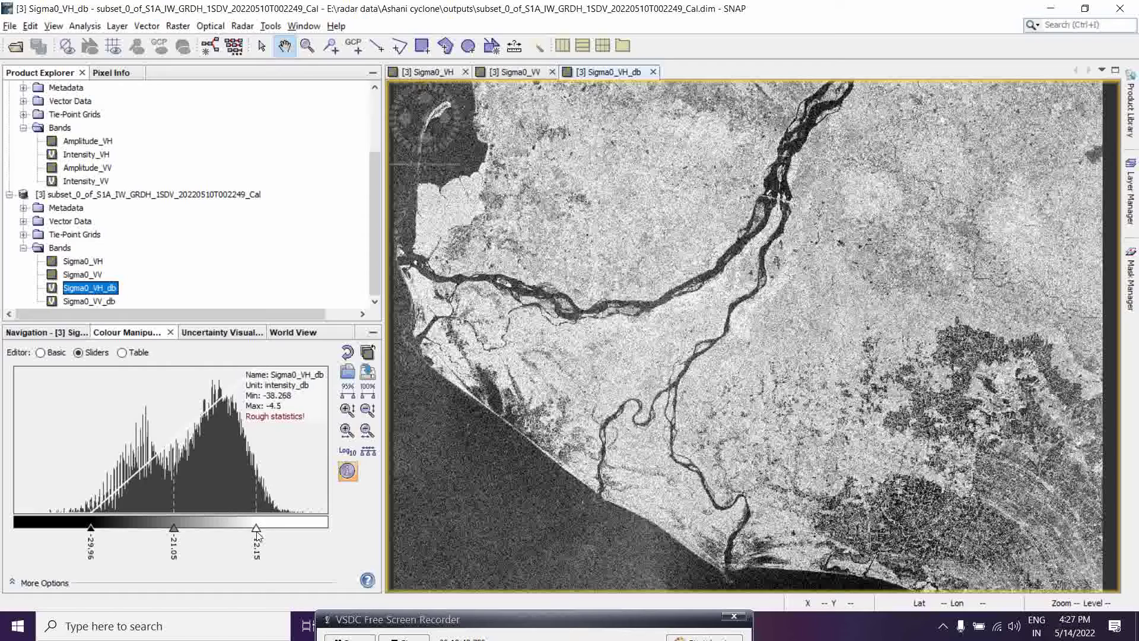
mouse_move(256, 534)
left_mouse_down()
mouse_move(212, 536)
mouse_move(271, 534)
left_mouse_up()
left_click_drag(90, 533, 186, 534)
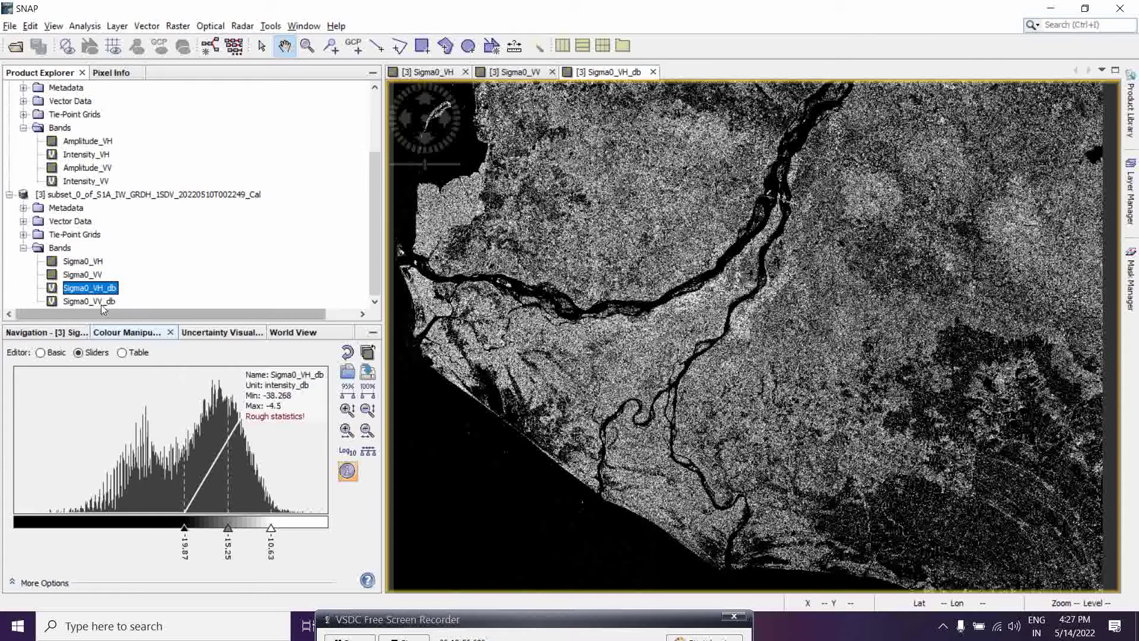
scroll(862, 394, "down", 2)
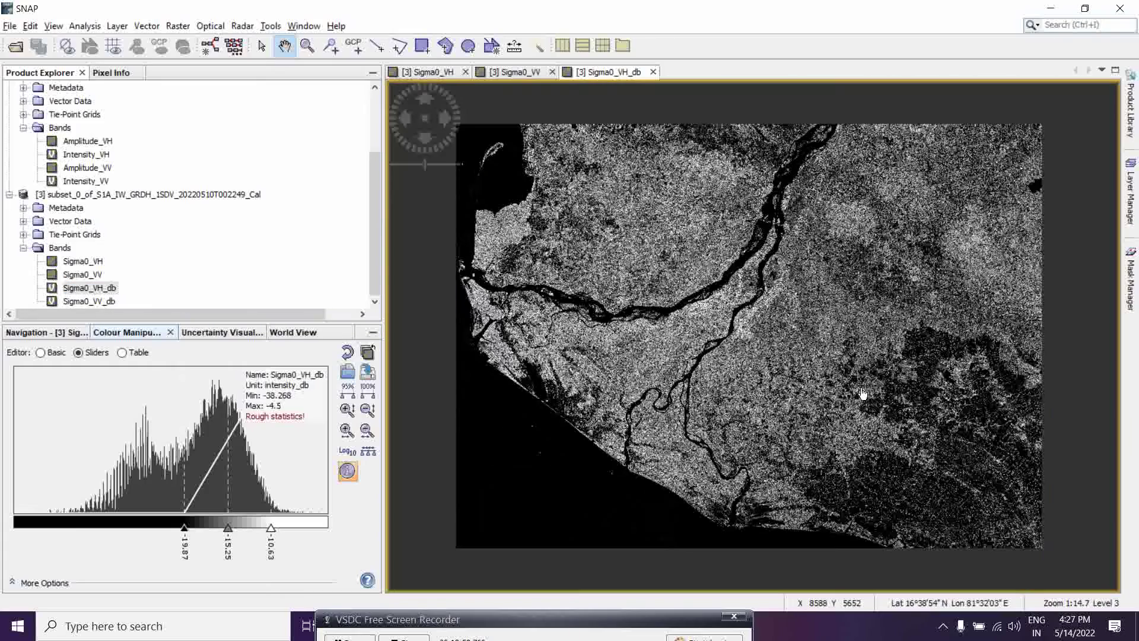
scroll(863, 393, "up", 3)
scroll(739, 380, "down", 1)
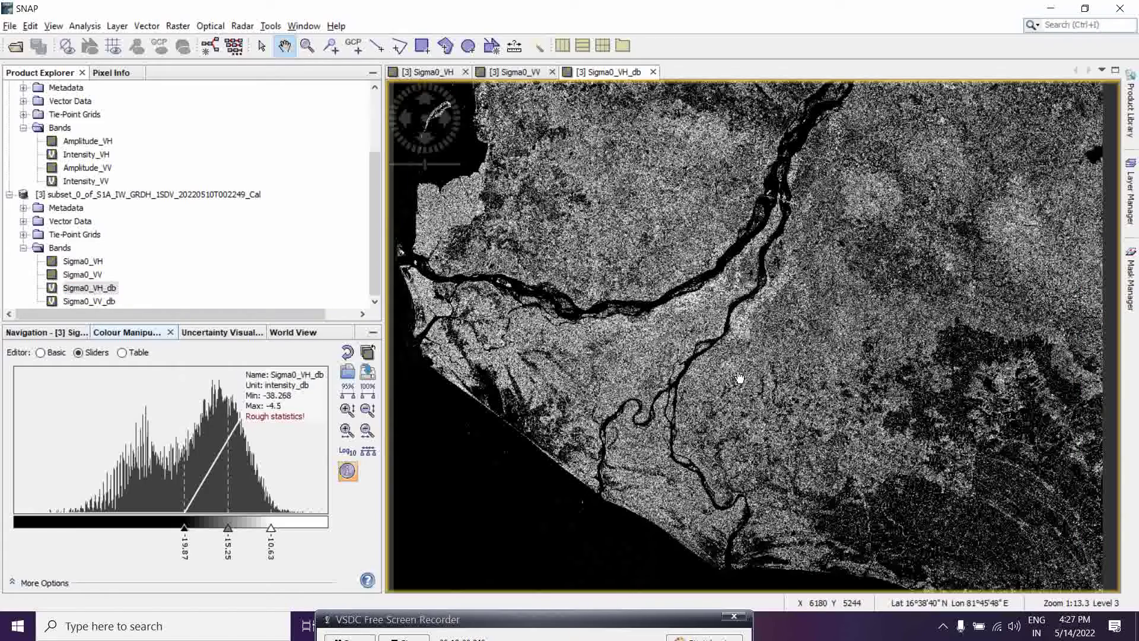
Close the Sigma0_VH_db, Sigma0_VV and Sigma0_VH image views.
left_click(649, 72)
left_click(552, 72)
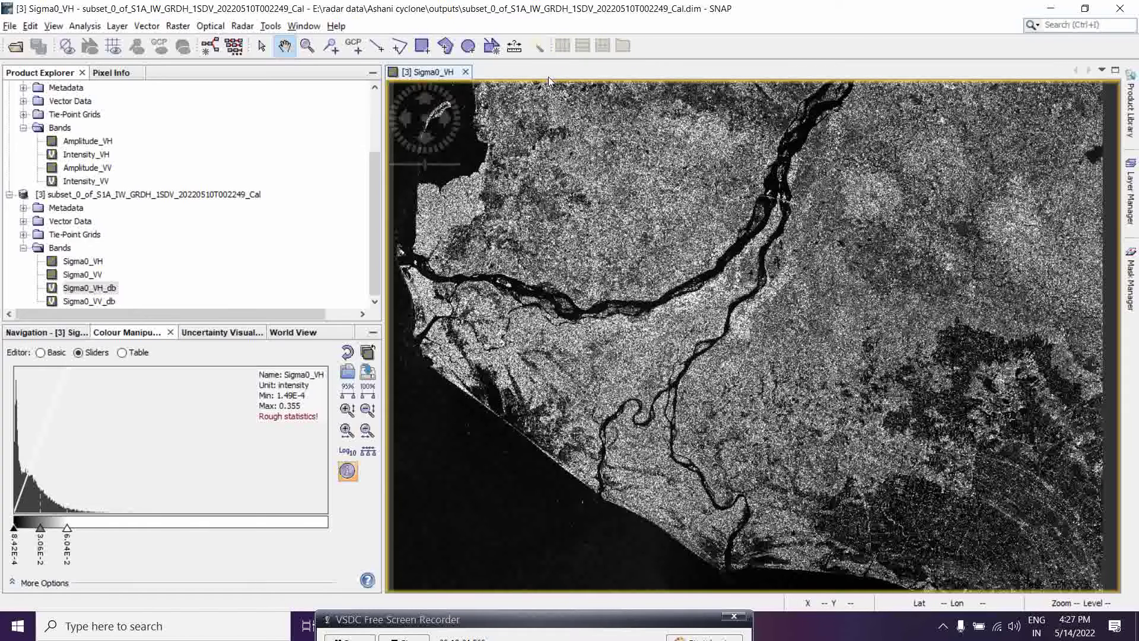
left_click(466, 72)
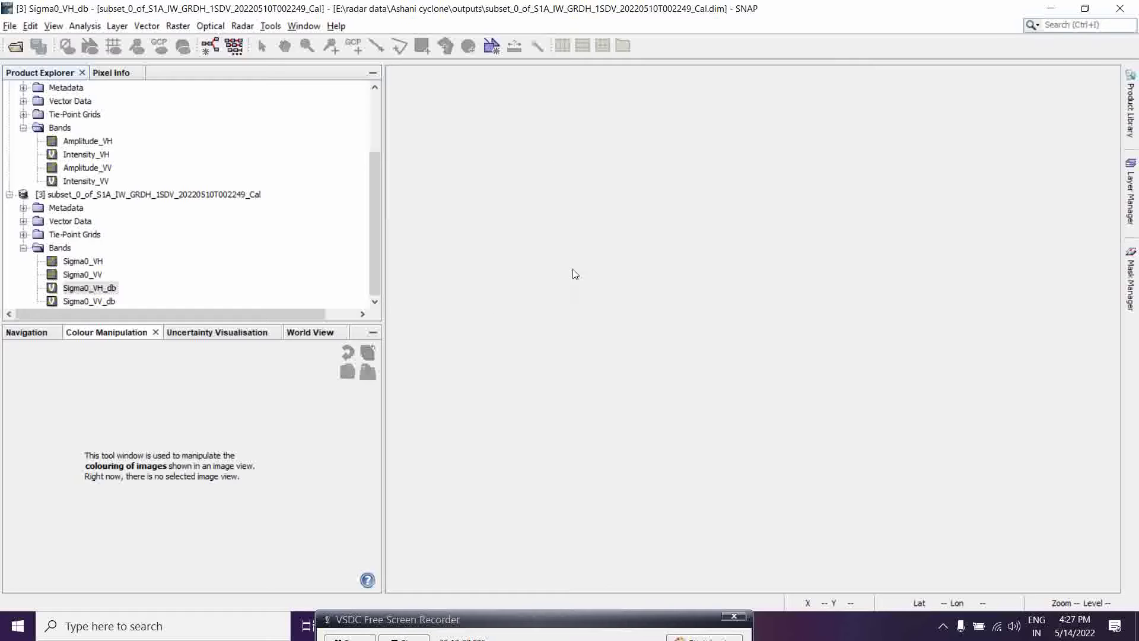
Run the Single Product Speckle Filter on the calibrated product with the default Lee Sigma parameters, saving as BEAM-DIMAP in the outputs folder.
left_click(241, 27)
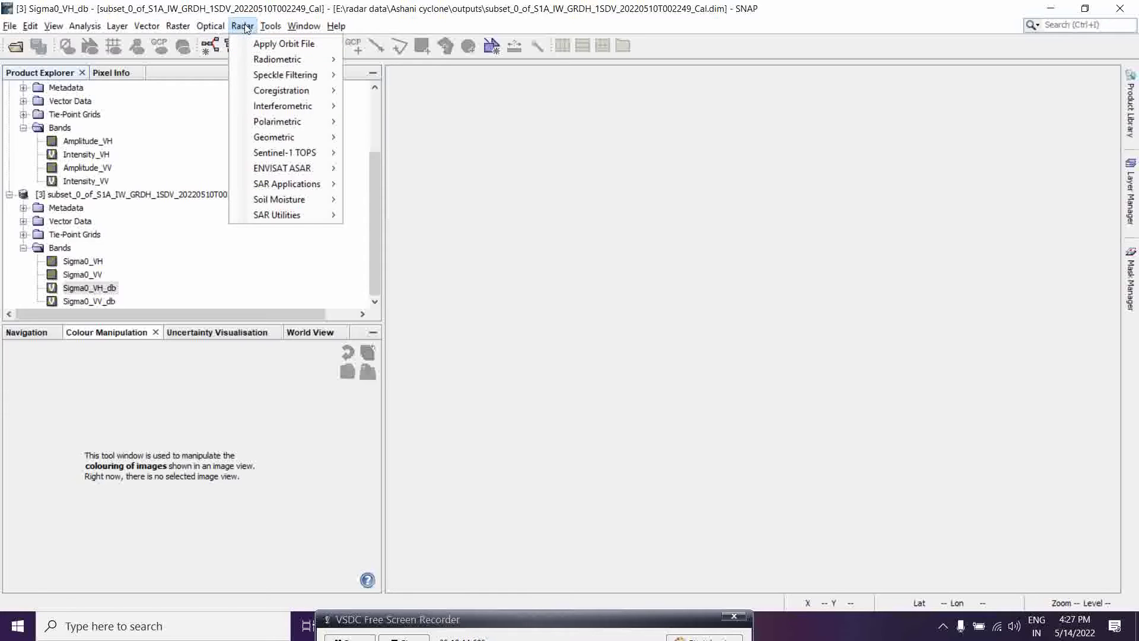
mouse_move(324, 78)
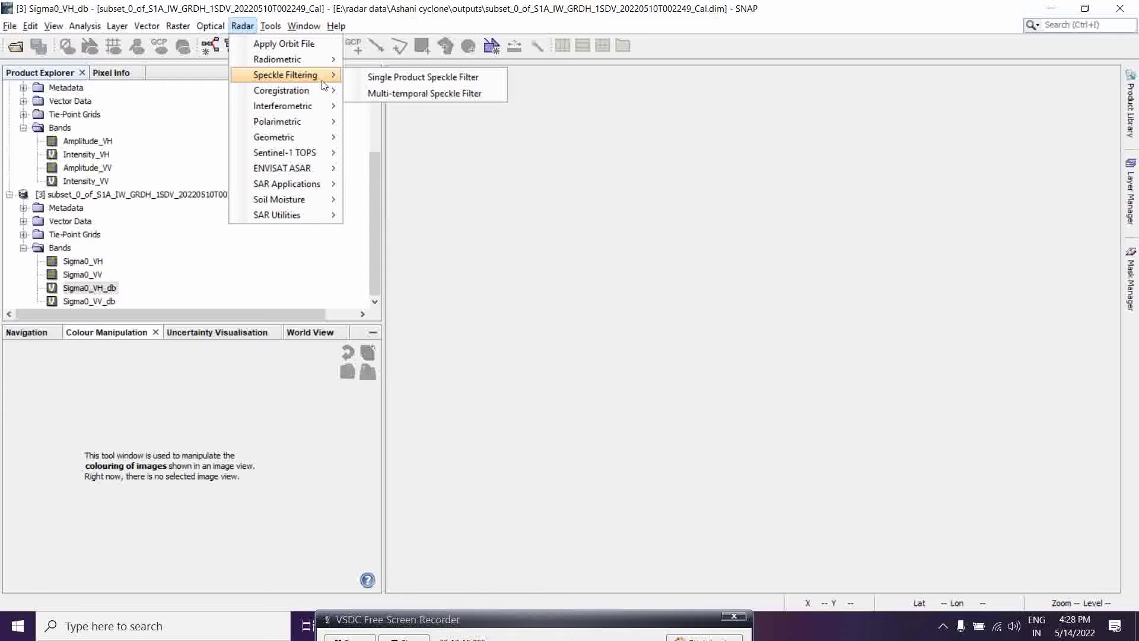
left_click(414, 81)
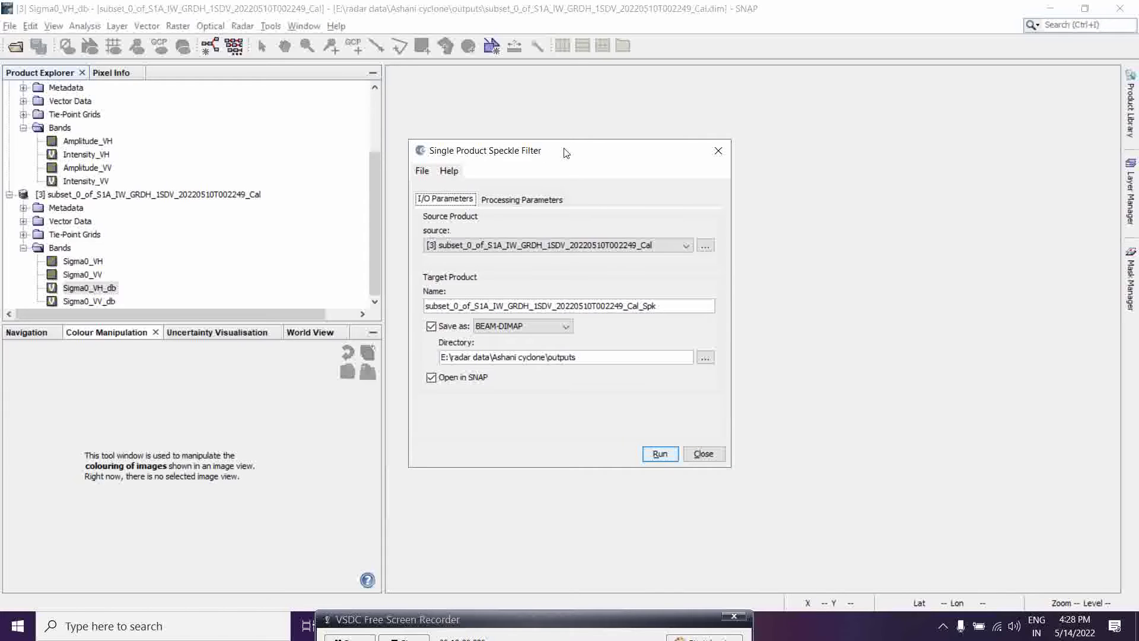
left_click_drag(562, 152, 547, 121)
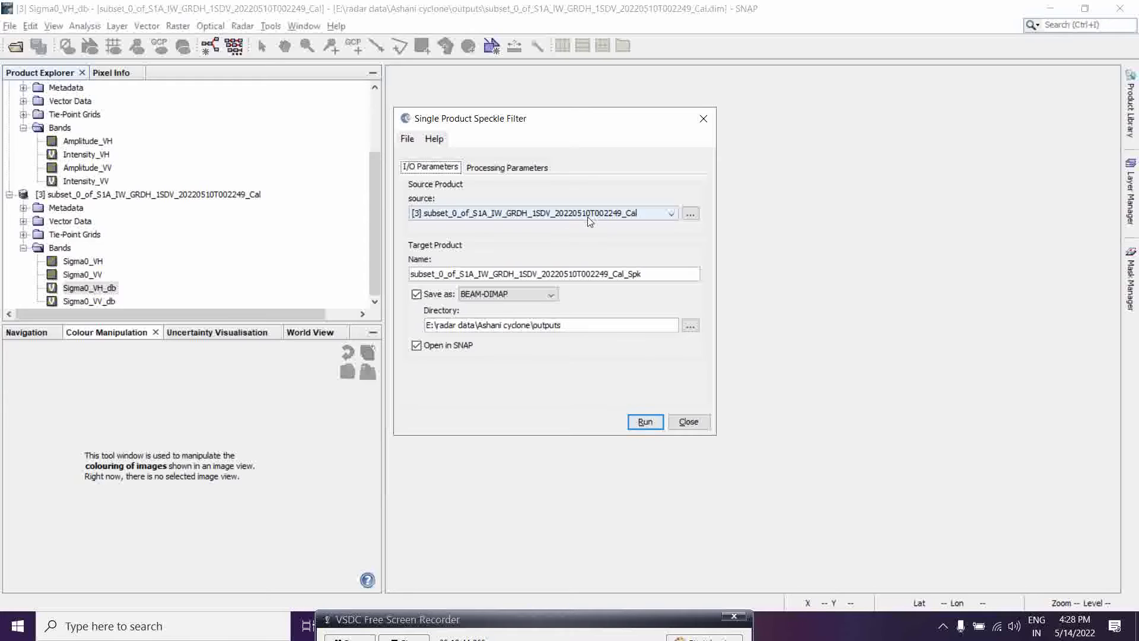
left_click(507, 168)
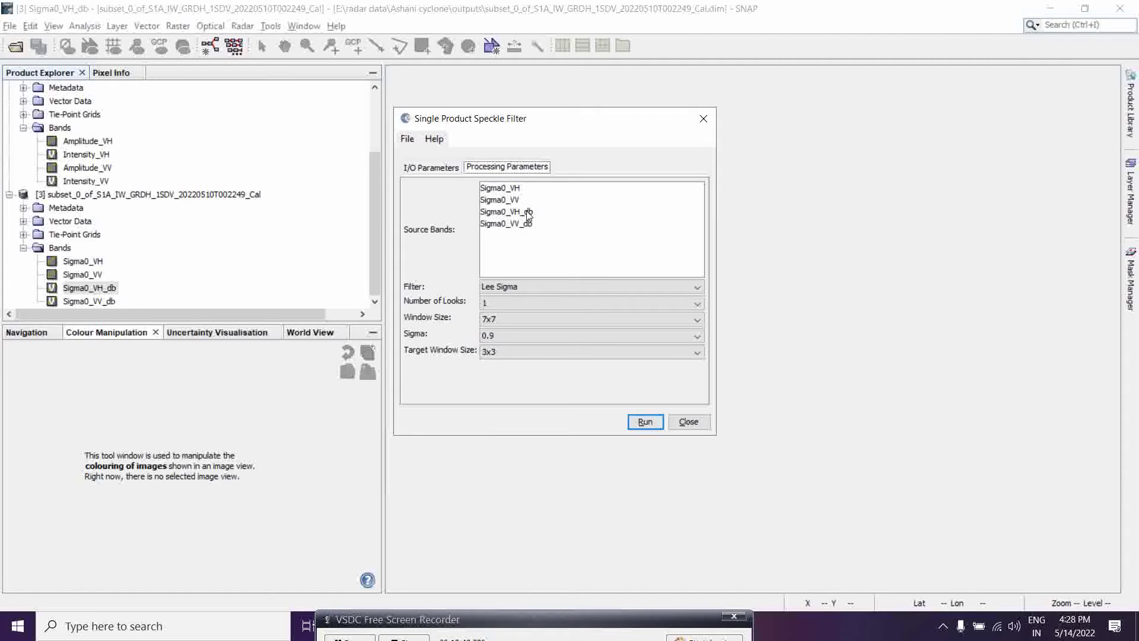
left_click(432, 167)
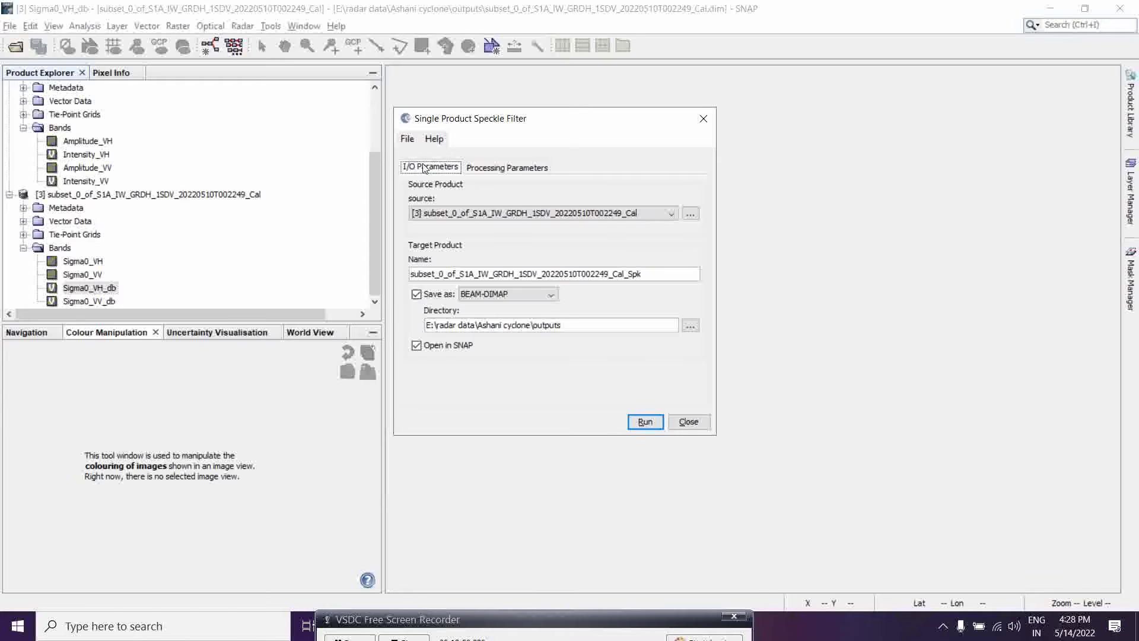
left_click(647, 426)
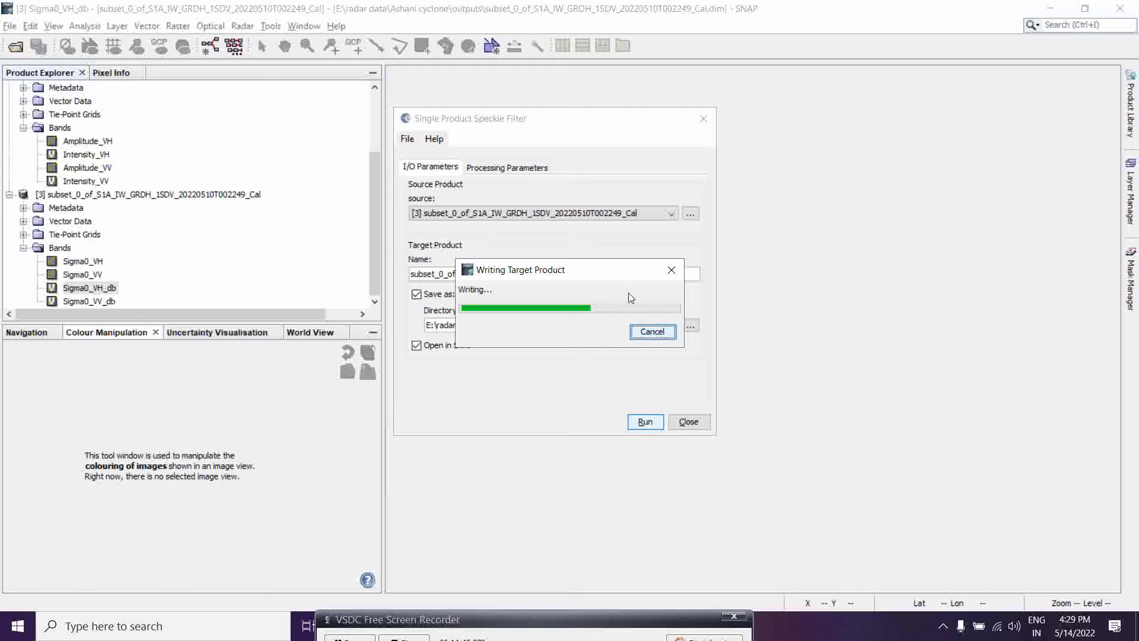
left_click(429, 620)
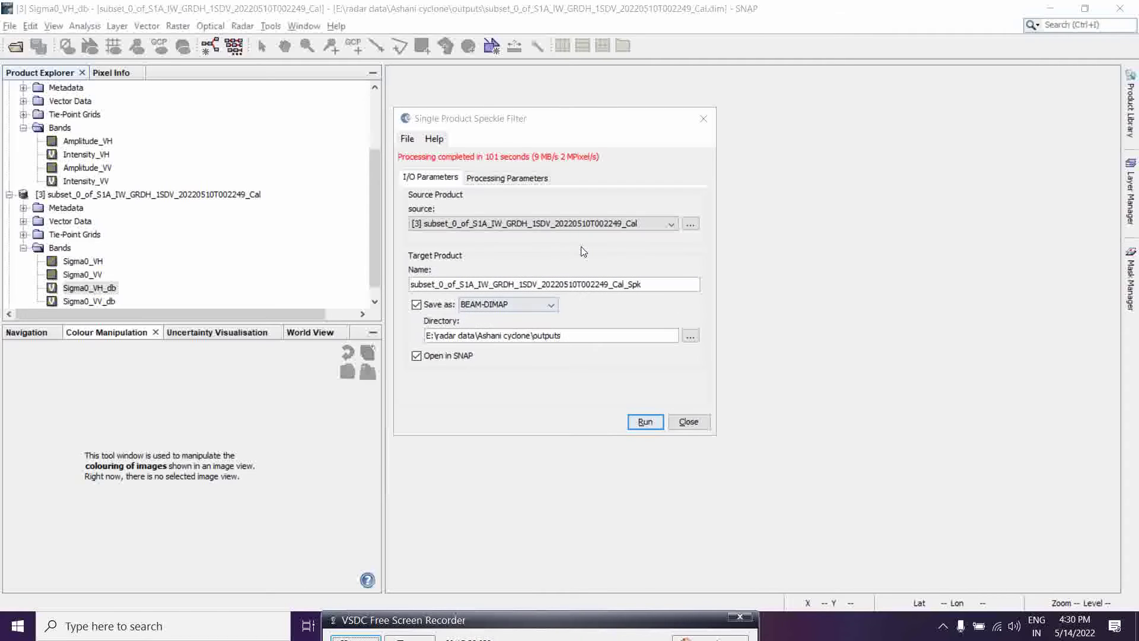
Review the speckle filter's save formats, target directory and available filter types, and close the dialog without changing them.
left_click(546, 306)
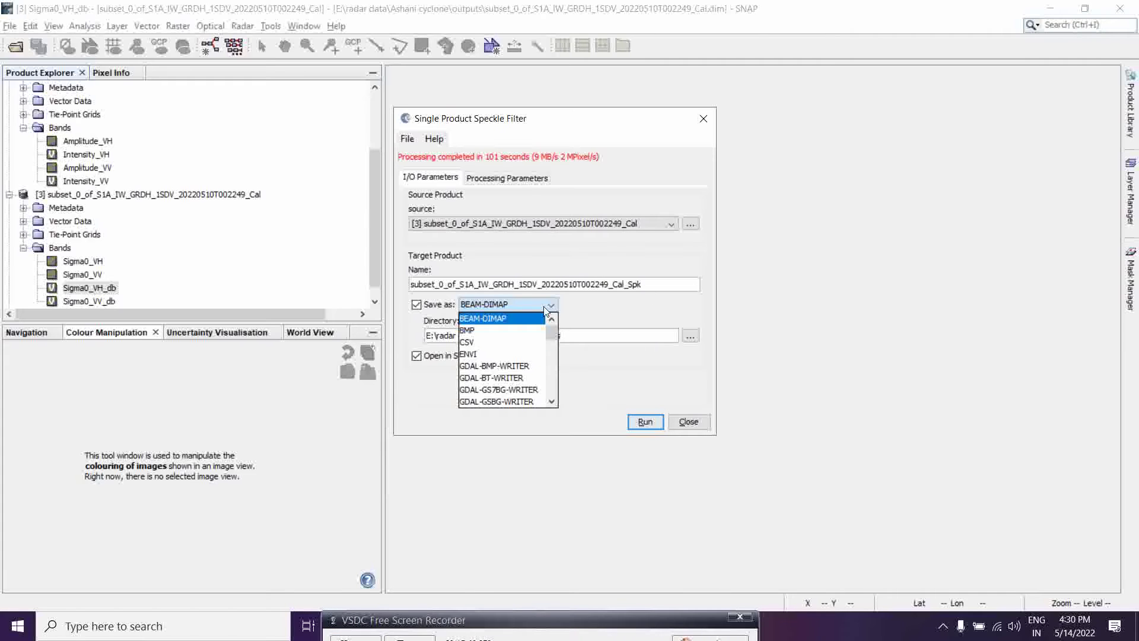
left_click(544, 306)
left_click(690, 336)
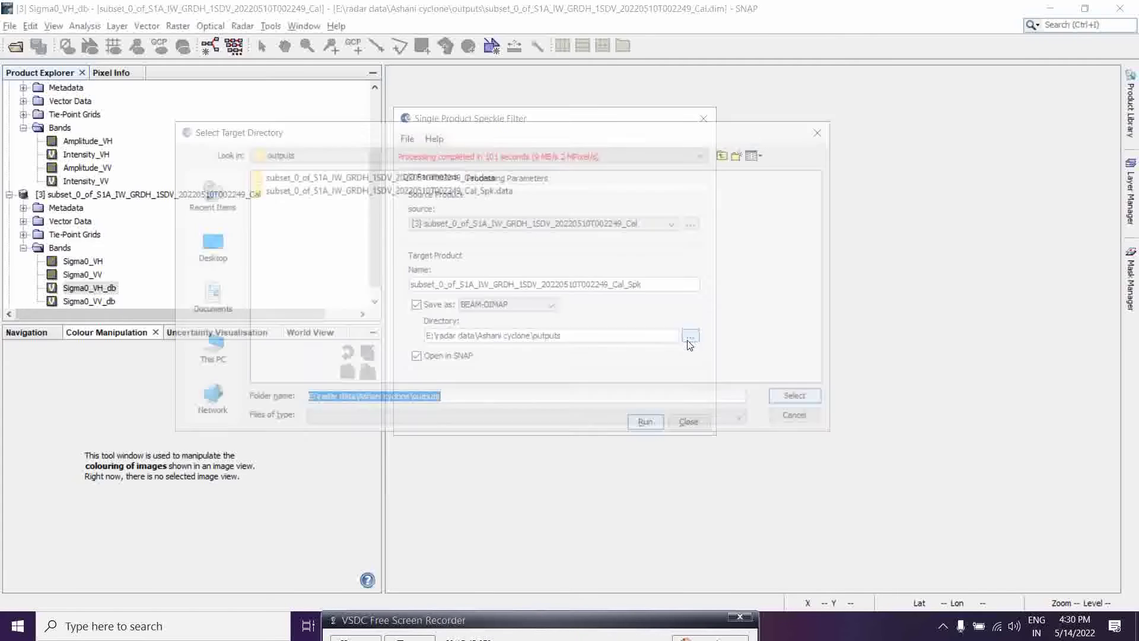
left_click(826, 129)
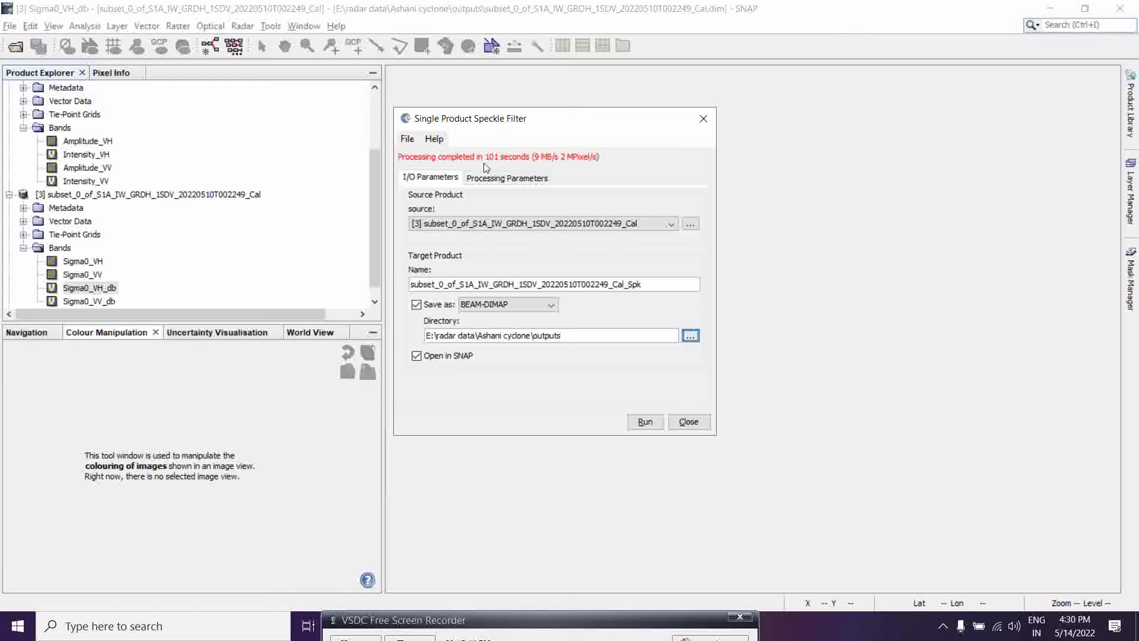
left_click(508, 179)
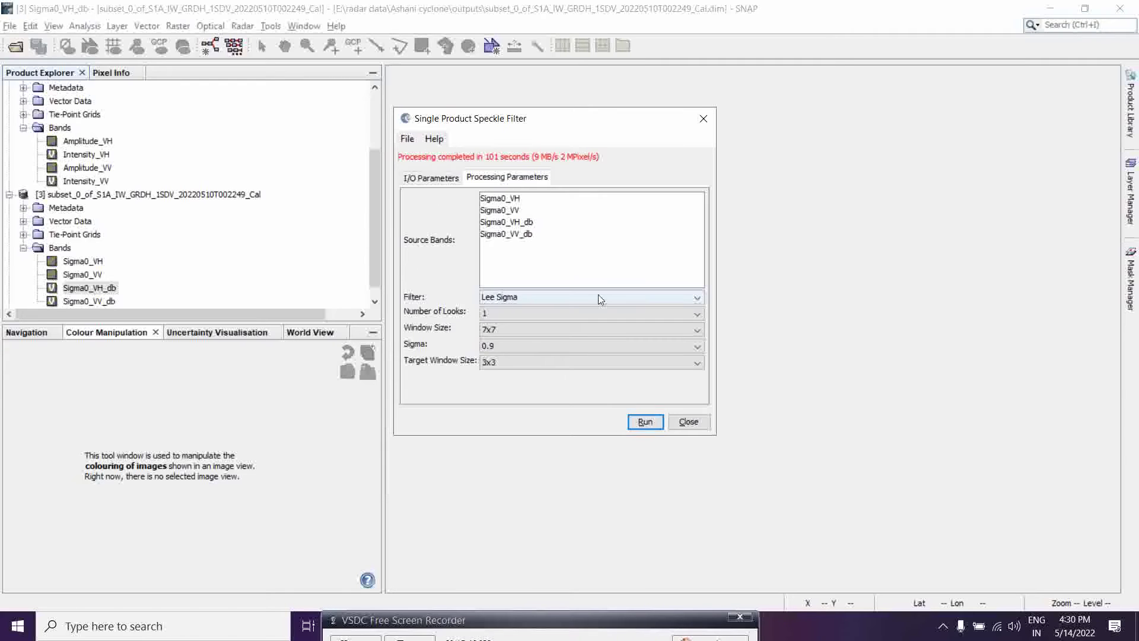
left_click(697, 300)
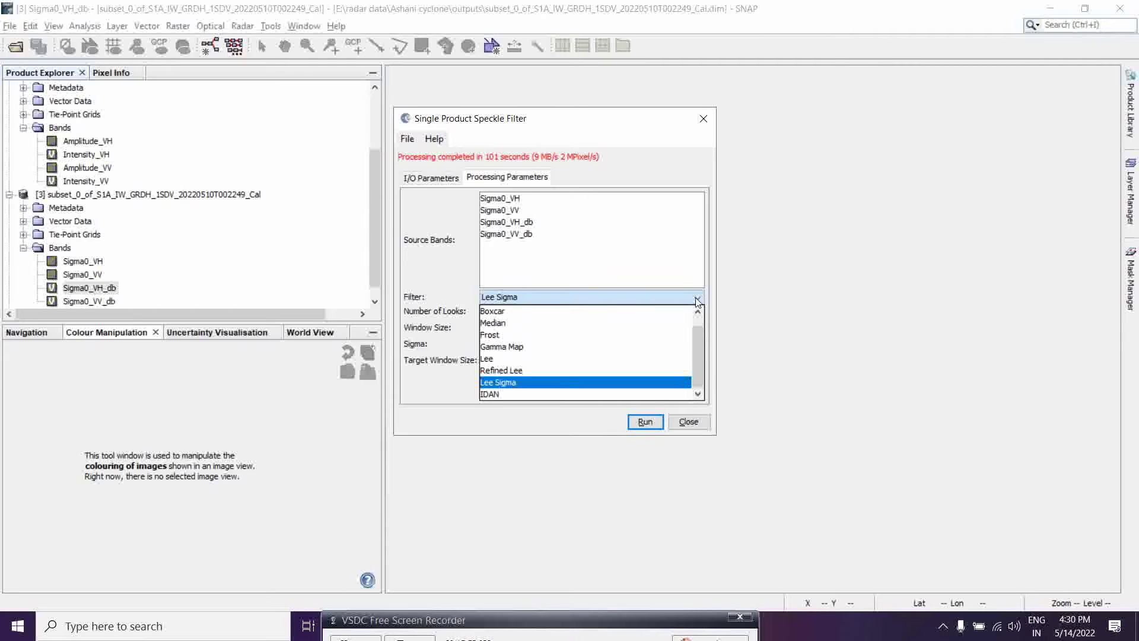
left_click(704, 120)
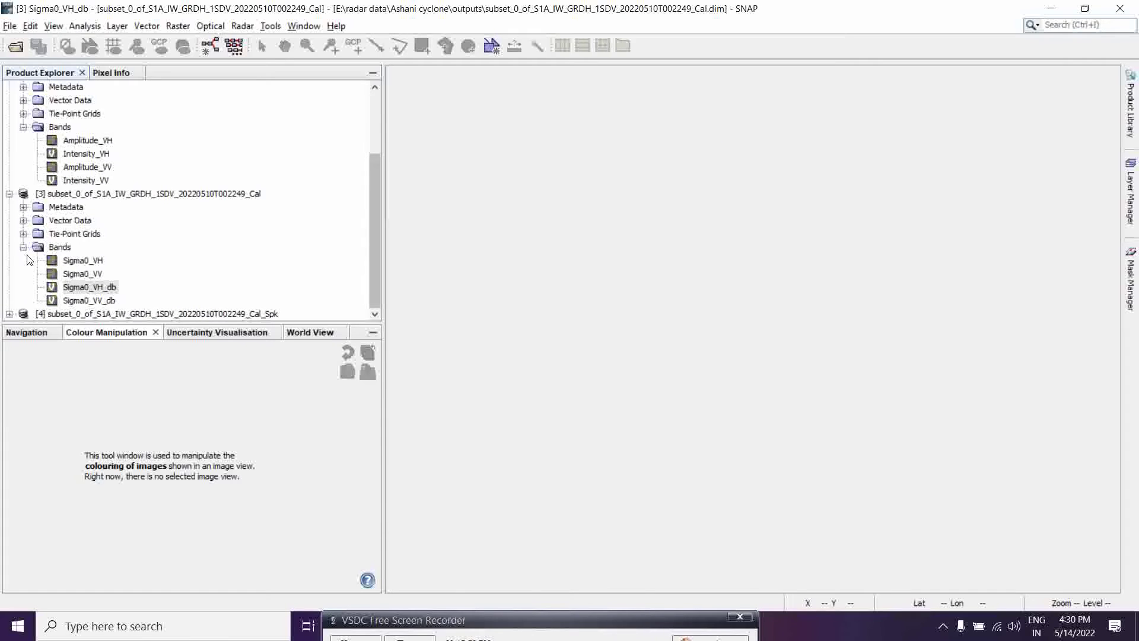
Expand the speckle-filtered product down to its bands and open the calibrated product's Sigma0_VH band.
left_click(9, 313)
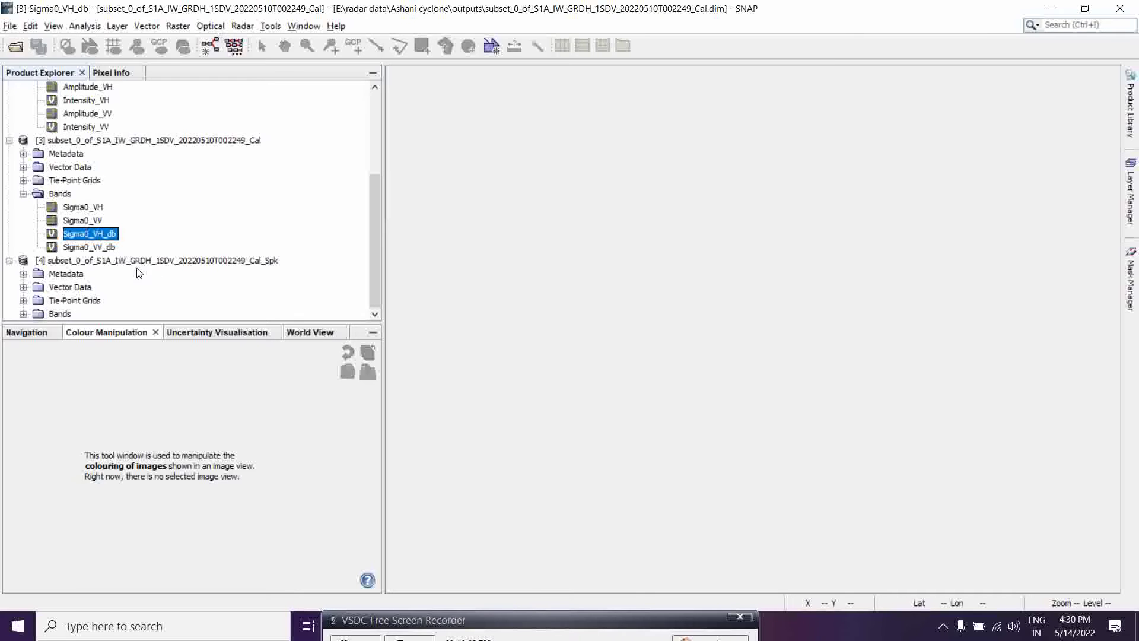
left_click(23, 313)
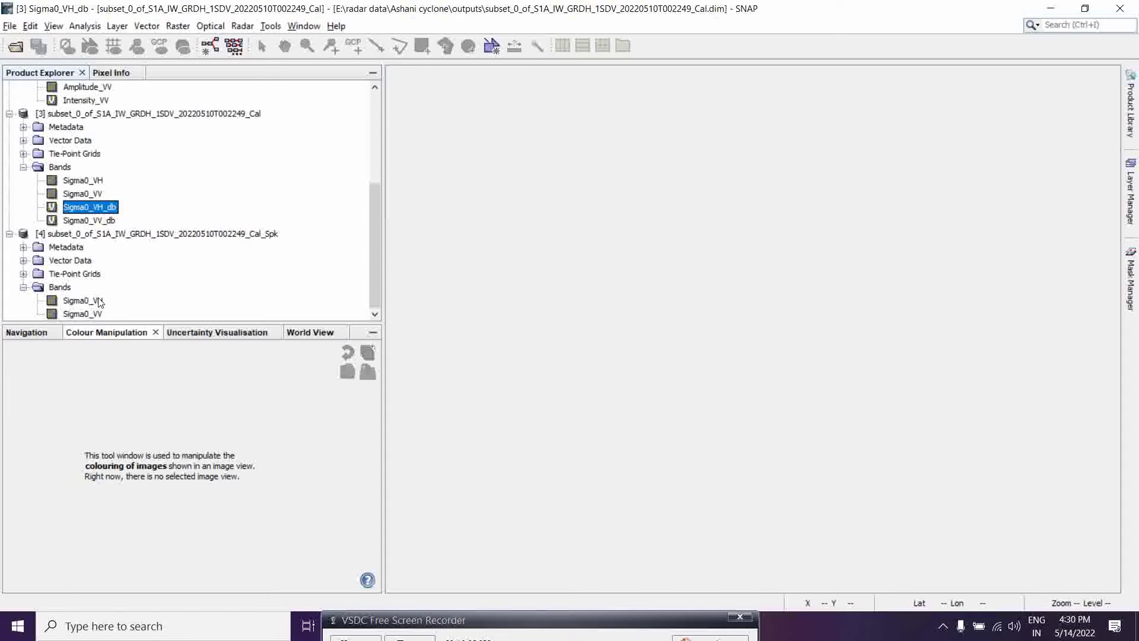
double_click(82, 181)
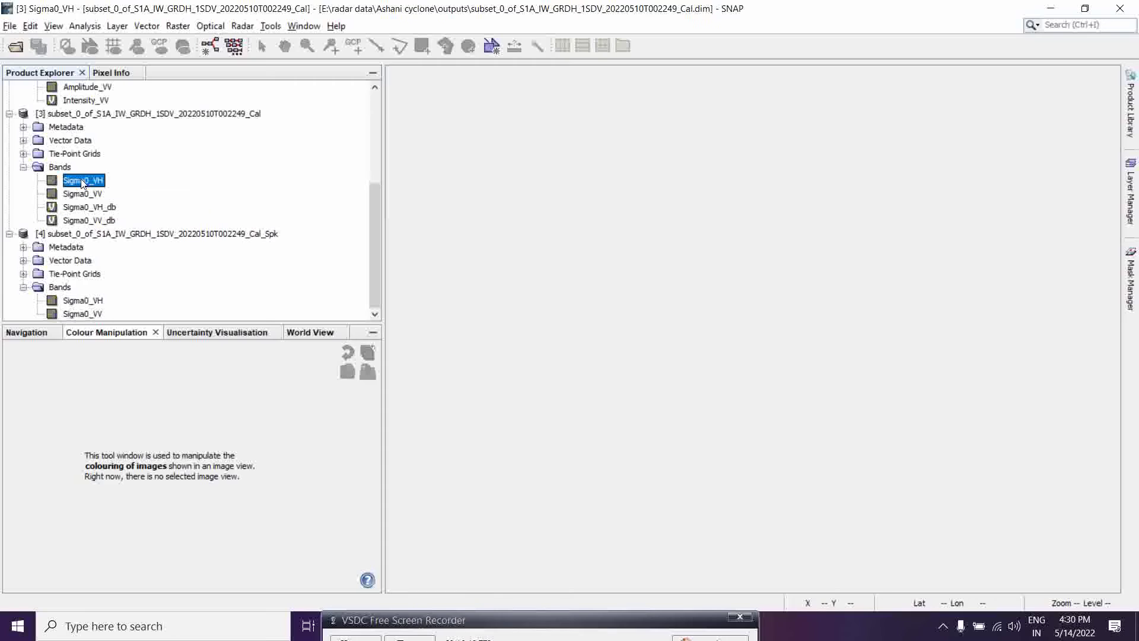
Open the speckle-filtered product's Sigma0_VH band and tile it evenly beside the calibrated product's Sigma0_VH view.
double_click(84, 301)
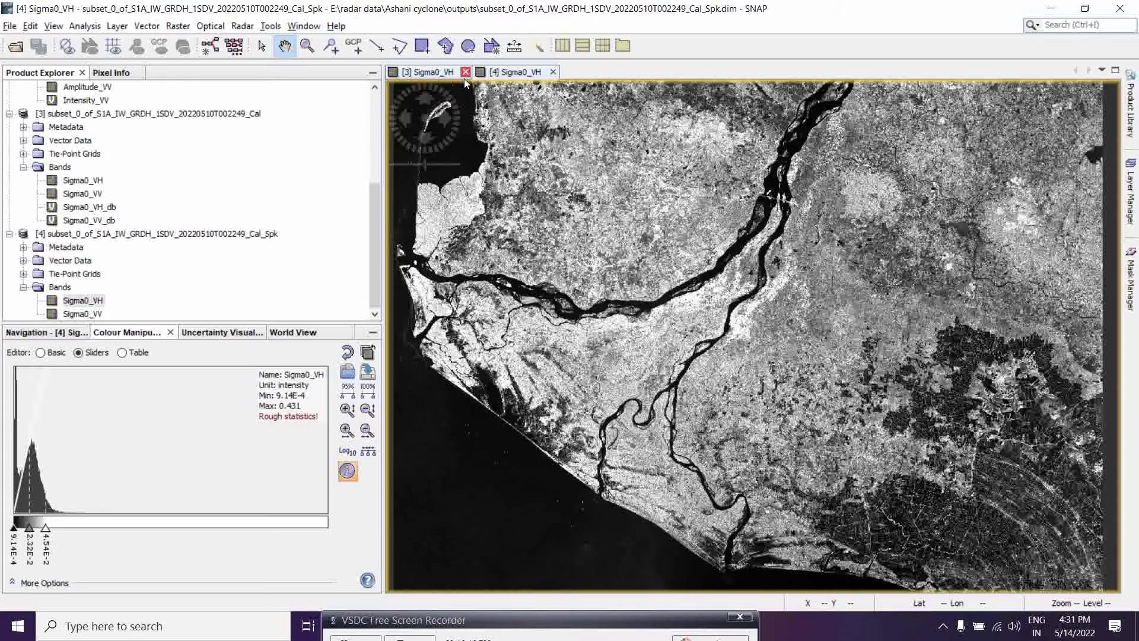
left_click(314, 28)
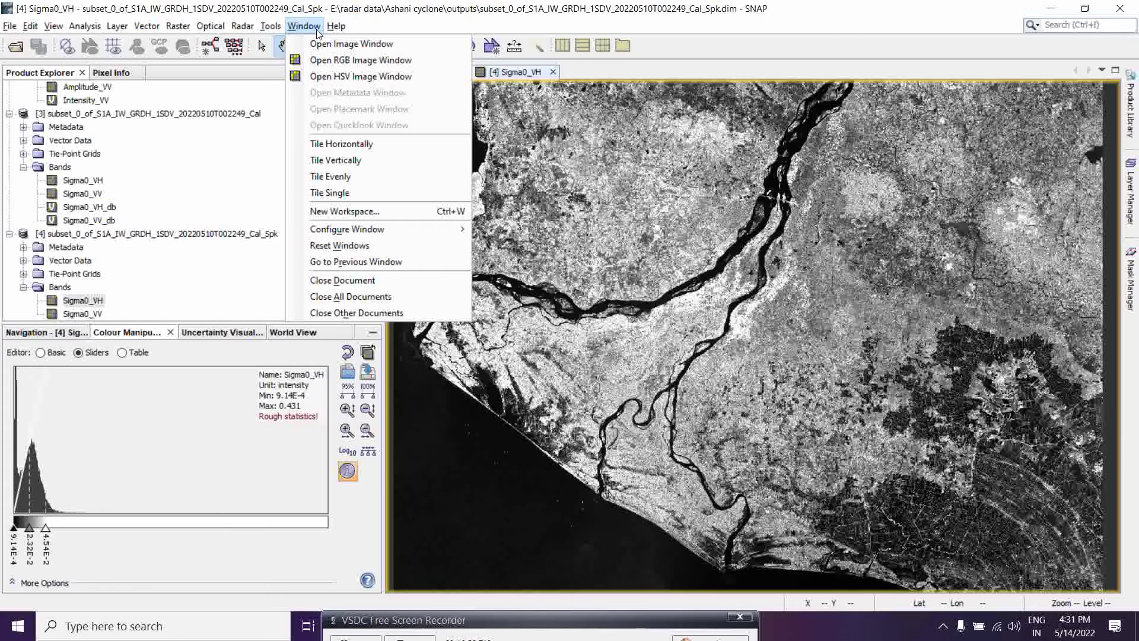
left_click(348, 177)
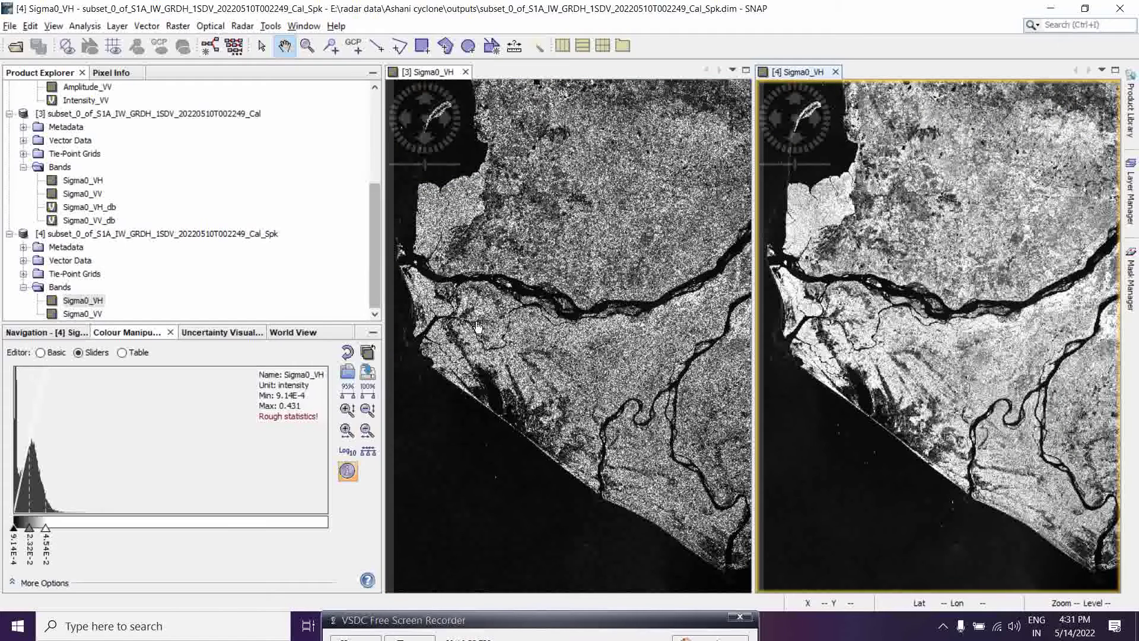
Show the navigation overview, zoom the speckle-filtered view with view synchronisation off, and turn synchronisation of the image views back on.
left_click(34, 334)
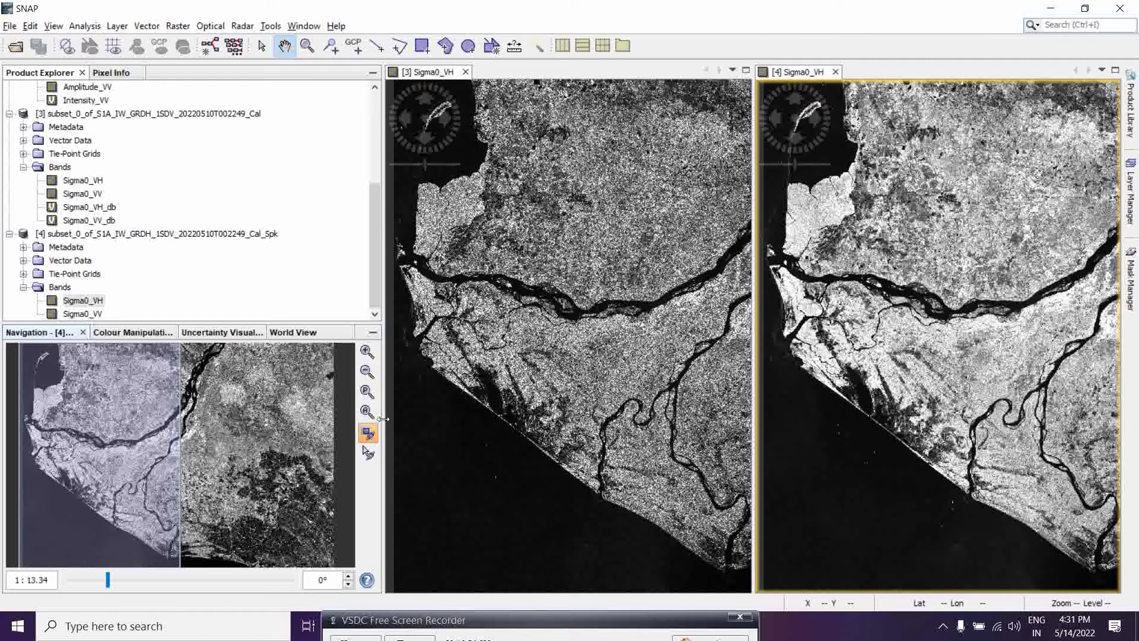
left_click(368, 434)
scroll(857, 329, "up", 3)
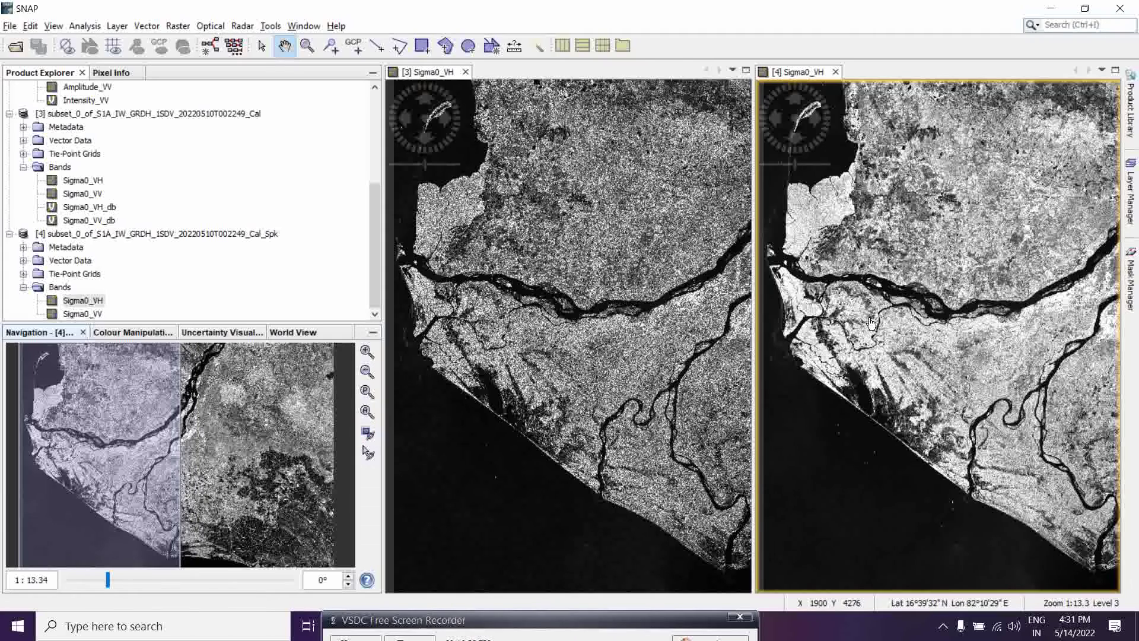
scroll(629, 324, "down", 2)
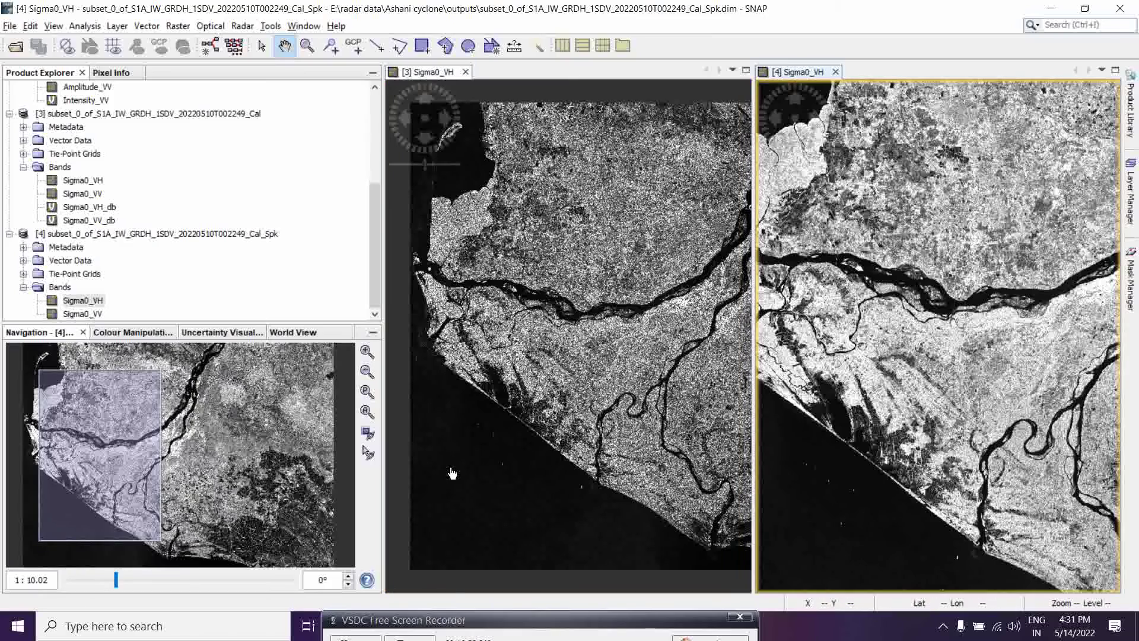
left_click(368, 435)
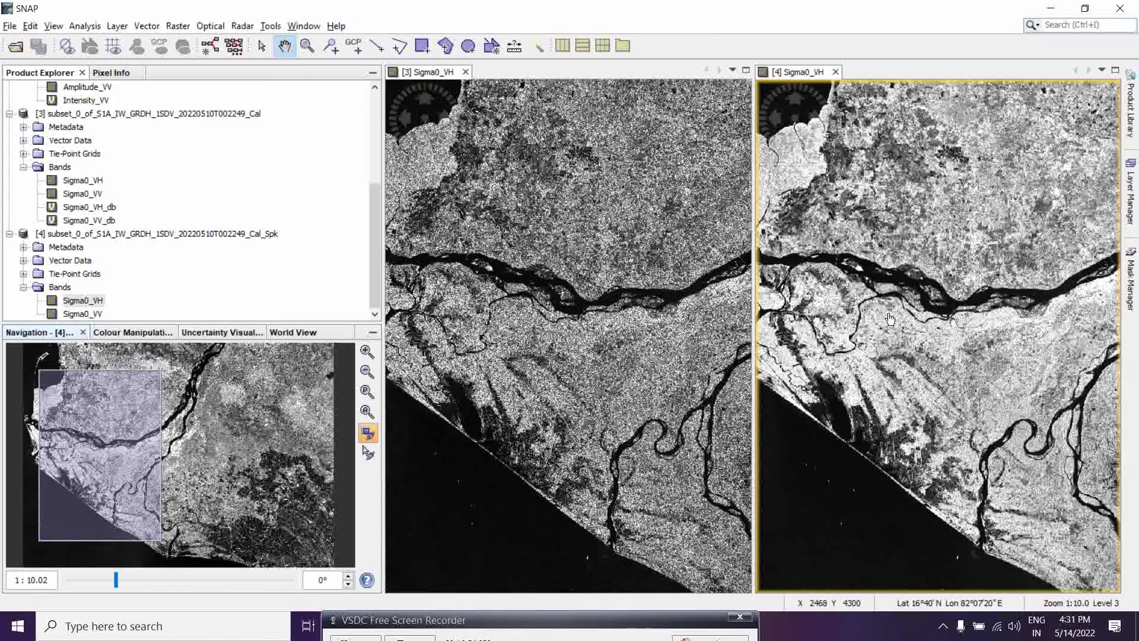
Compare the speckle noise in the calibrated and filtered Sigma0_VH images around the river and coastline at several zoom levels.
scroll(890, 319, "down", 1)
scroll(890, 319, "up", 12)
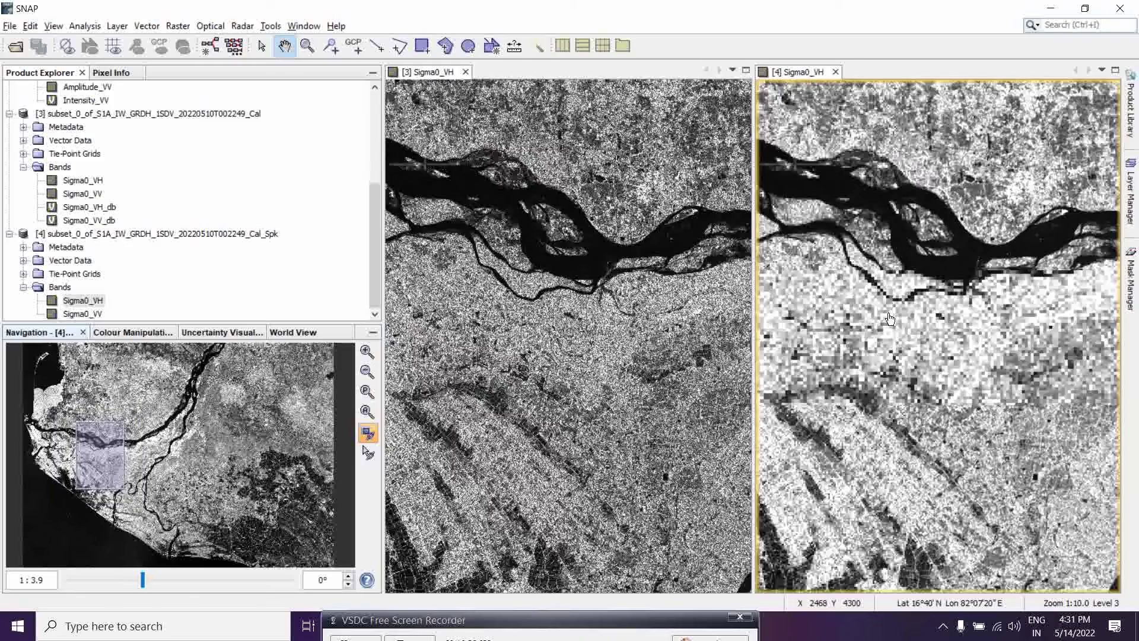
mouse_move(924, 373)
left_mouse_down()
mouse_move(1002, 363)
mouse_move(1017, 353)
mouse_move(1020, 314)
mouse_move(922, 382)
left_mouse_up()
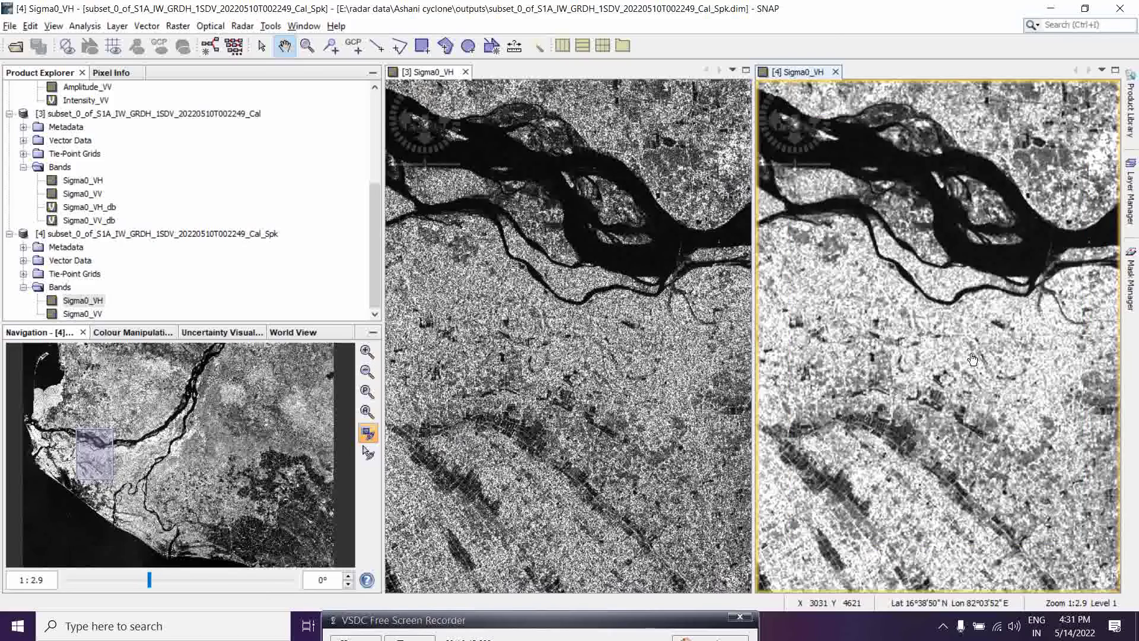
left_click(607, 383)
mouse_move(607, 383)
left_mouse_down()
mouse_move(608, 363)
mouse_move(619, 370)
left_mouse_up()
scroll(865, 356, "up", 3)
scroll(613, 370, "up", 5)
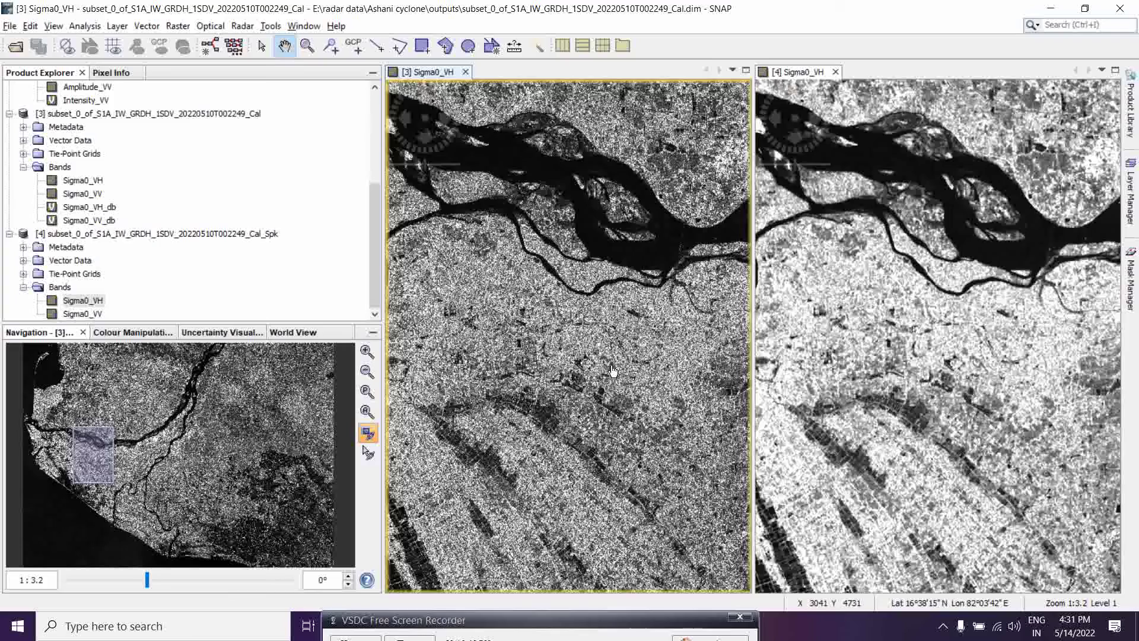
scroll(613, 370, "up", 2)
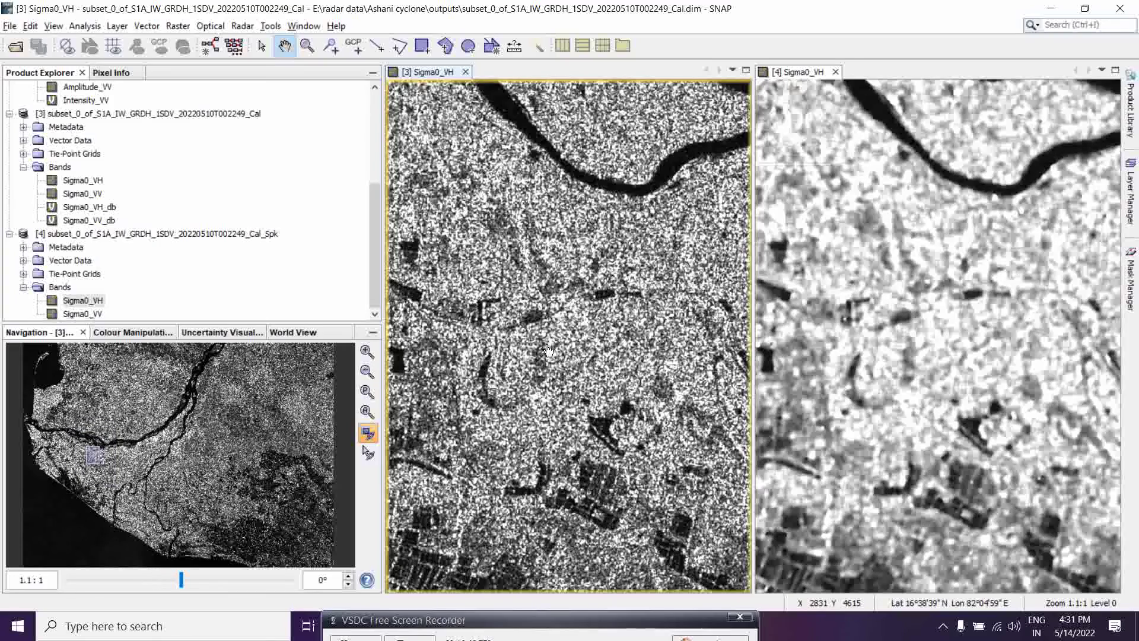
scroll(547, 347, "up", 3)
scroll(546, 347, "up", 5)
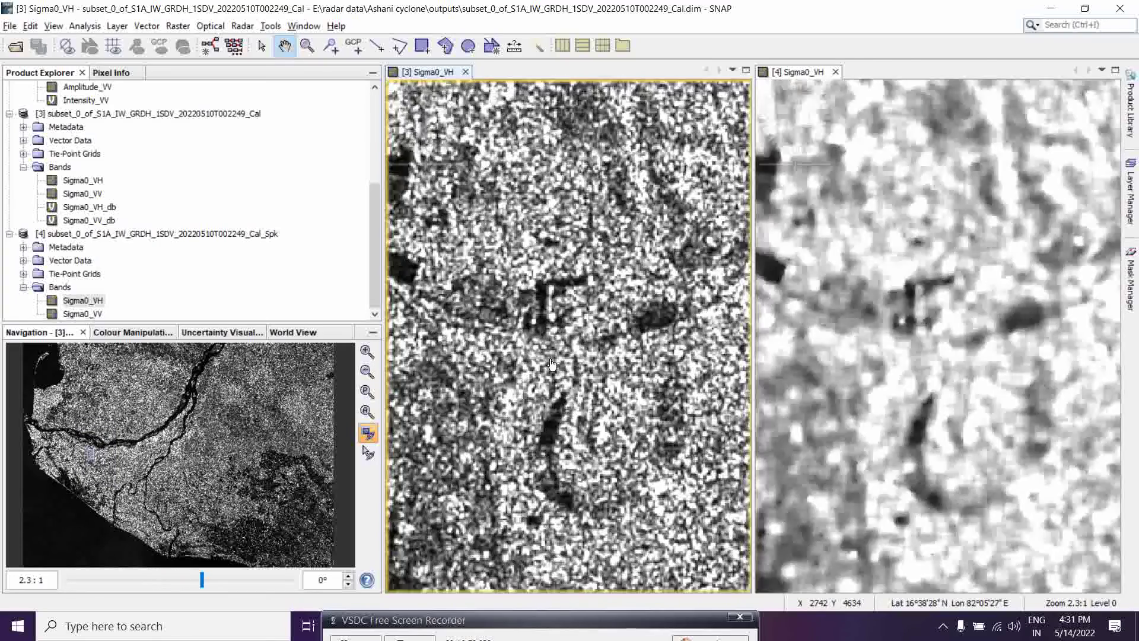
scroll(611, 410, "down", 8)
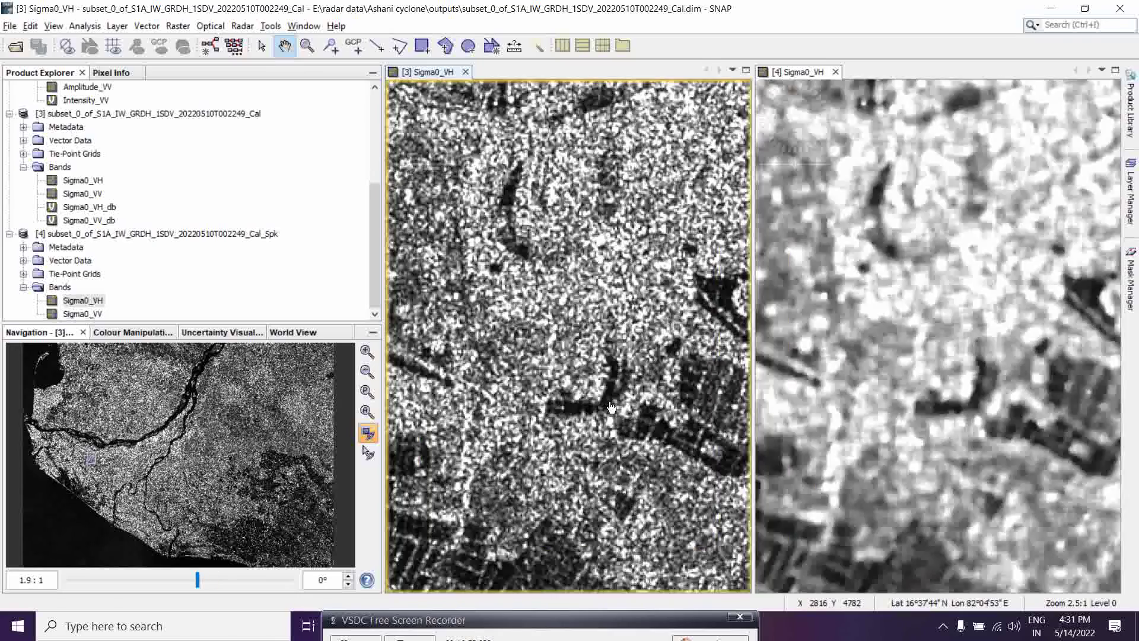
scroll(611, 408, "down", 2)
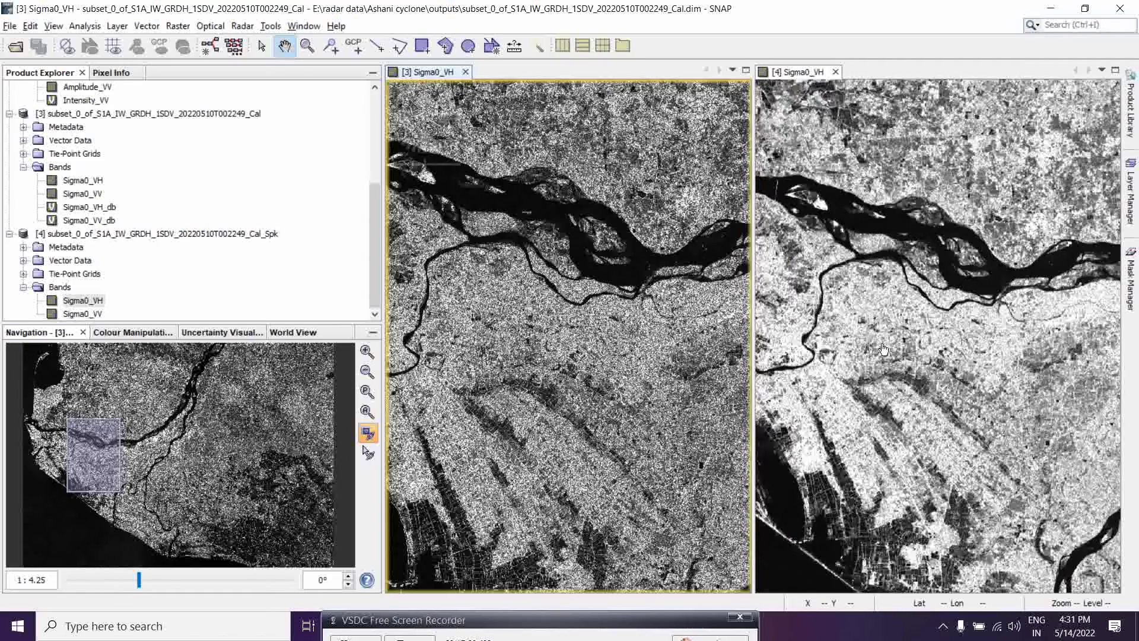
scroll(683, 371, "down", 4)
scroll(669, 355, "down", 5)
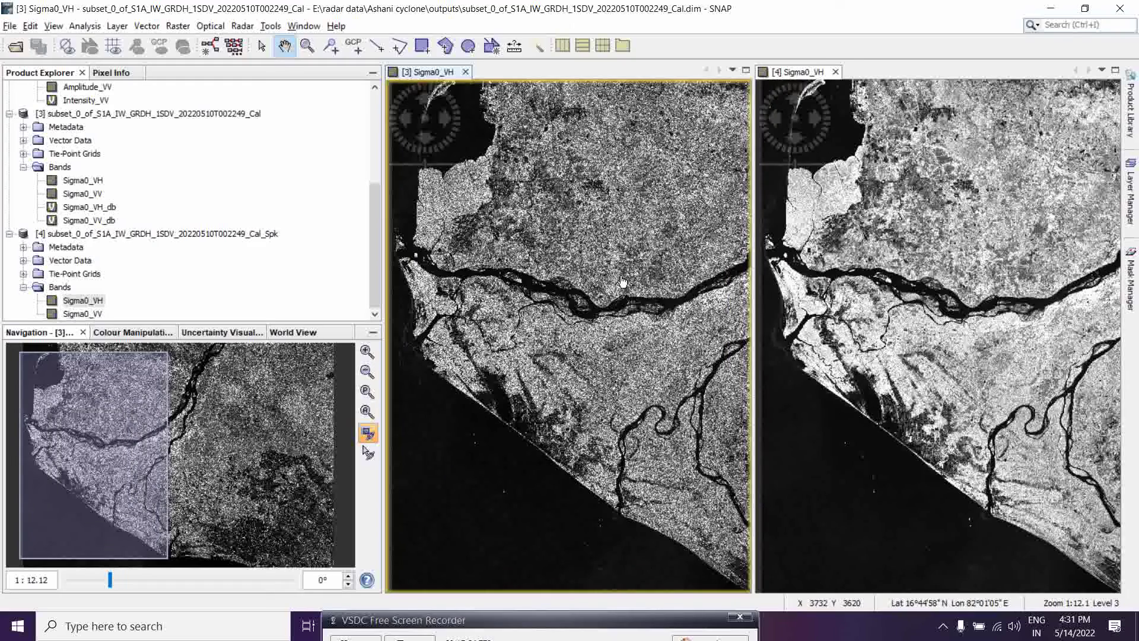
scroll(908, 203, "down", 1)
scroll(908, 203, "up", 3)
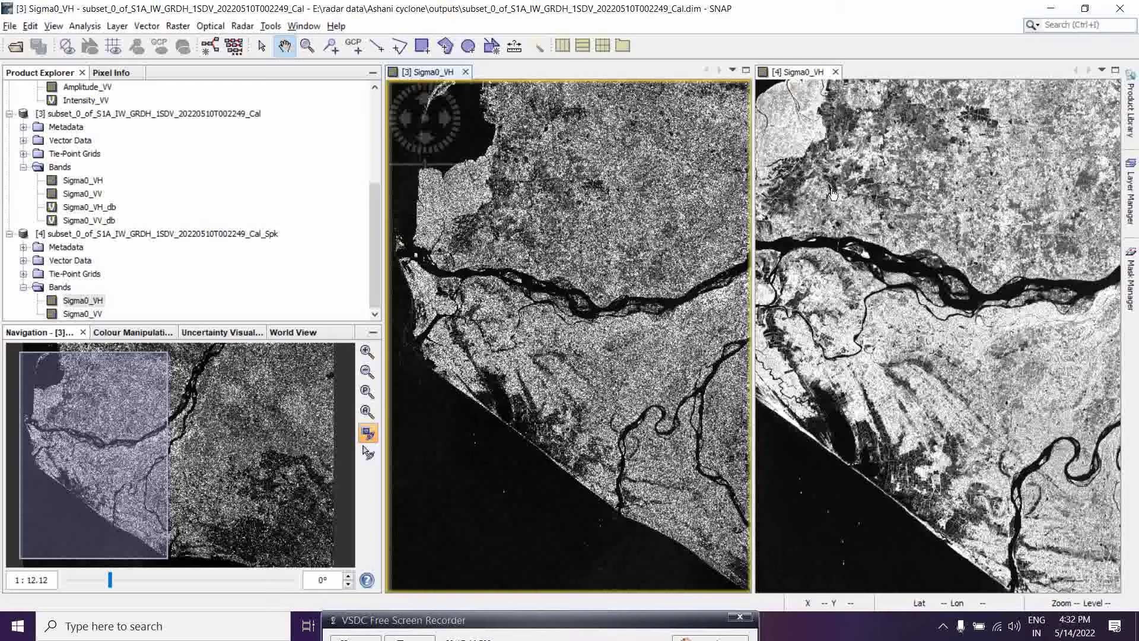
Close both Sigma0_VH image views and open Range-Doppler Terrain Correction for the speckle-filtered product.
left_click(834, 72)
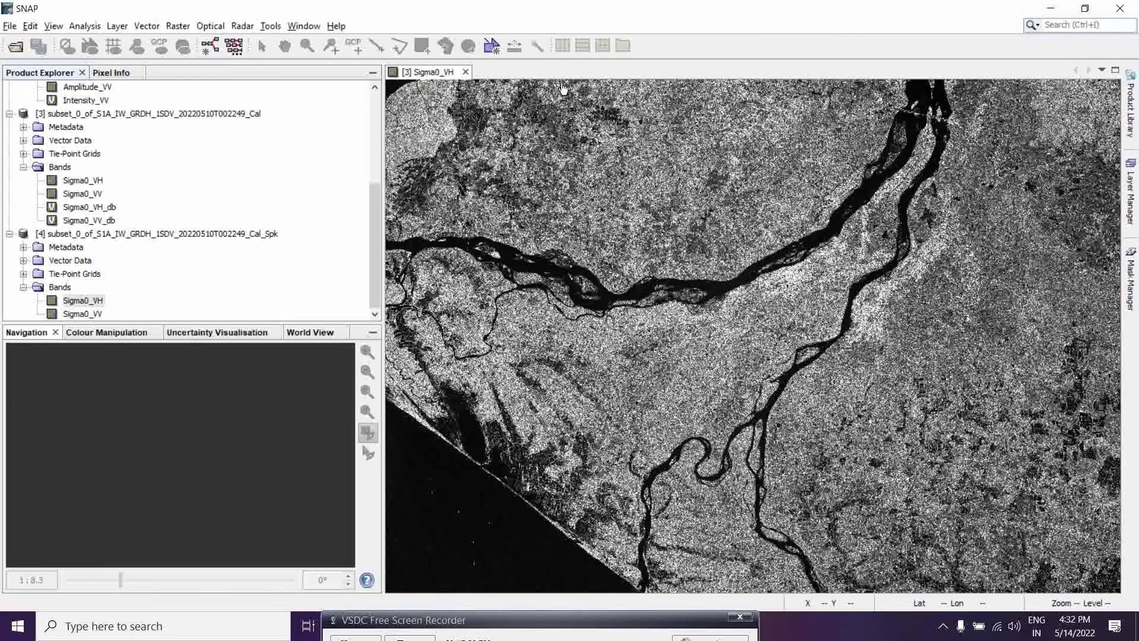
left_click(466, 71)
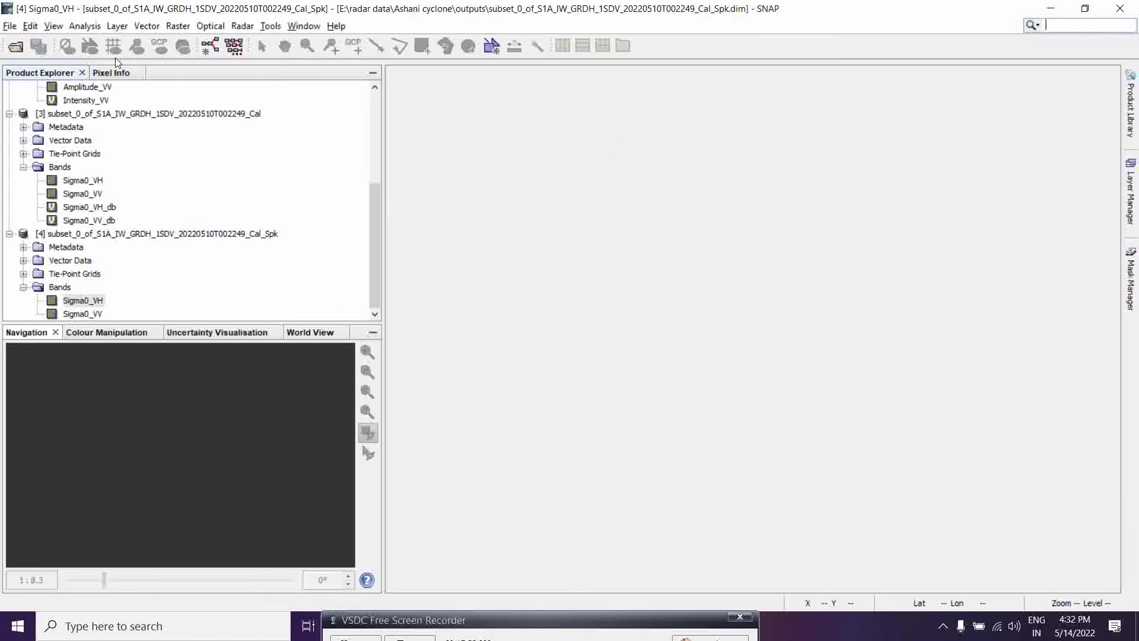
left_click(244, 29)
mouse_move(312, 134)
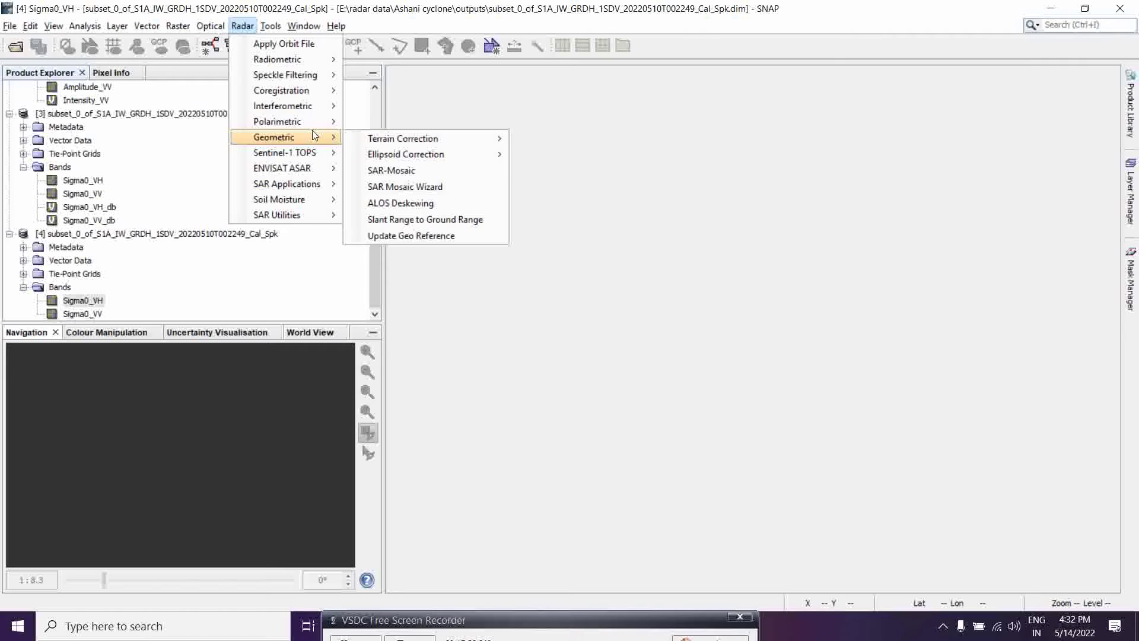
mouse_move(410, 142)
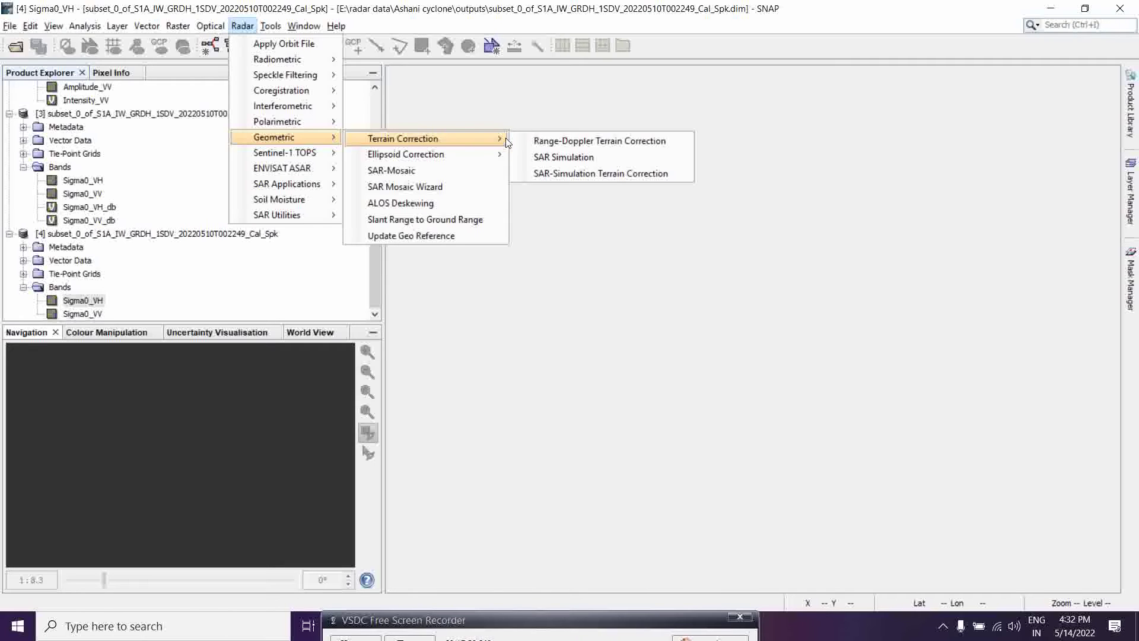
left_click(594, 142)
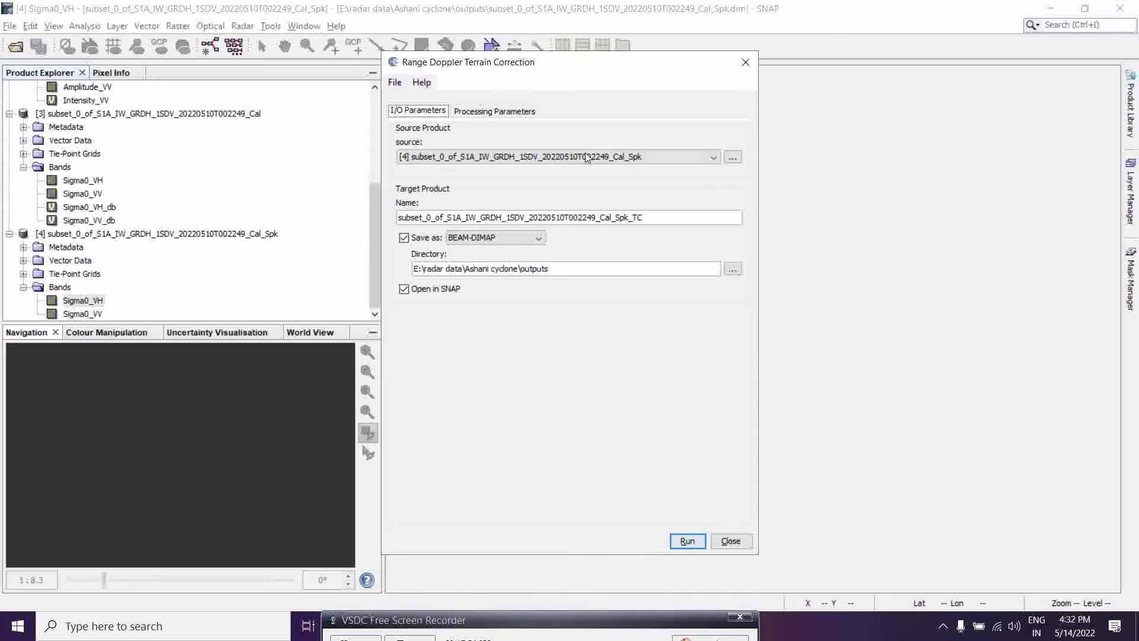
left_click_drag(546, 65, 575, 61)
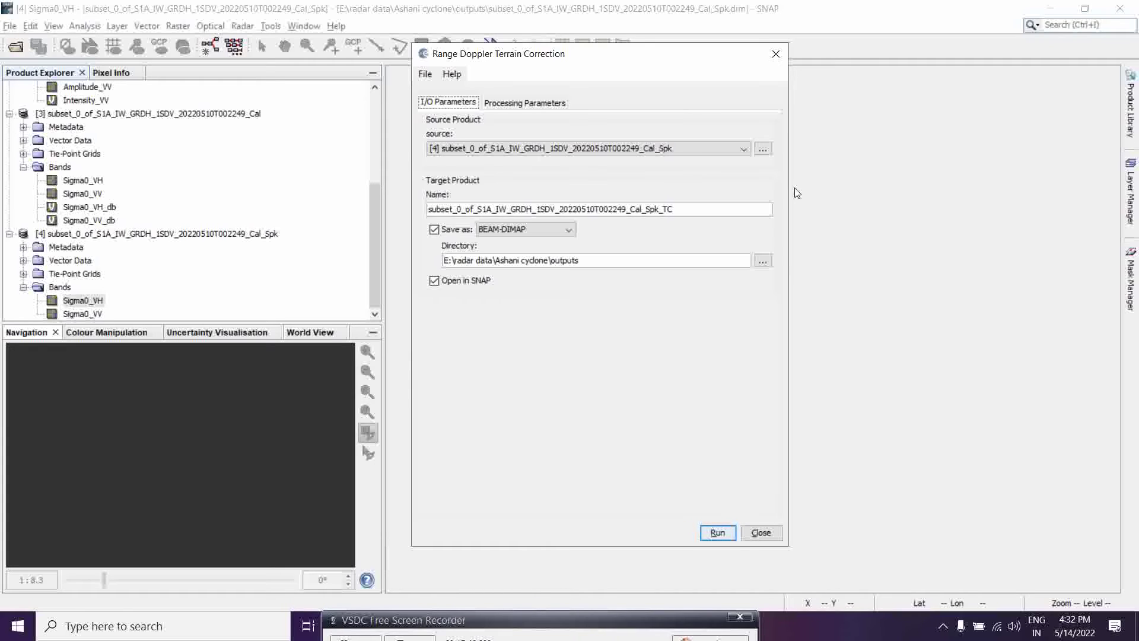
Run the terrain correction with SRTM 3Sec (Auto Download), bilinear resampling, 10.0 m pixel spacing and WGS84(DD), saving as BEAM-DIMAP in the outputs folder, and close the dialog.
left_click(744, 149)
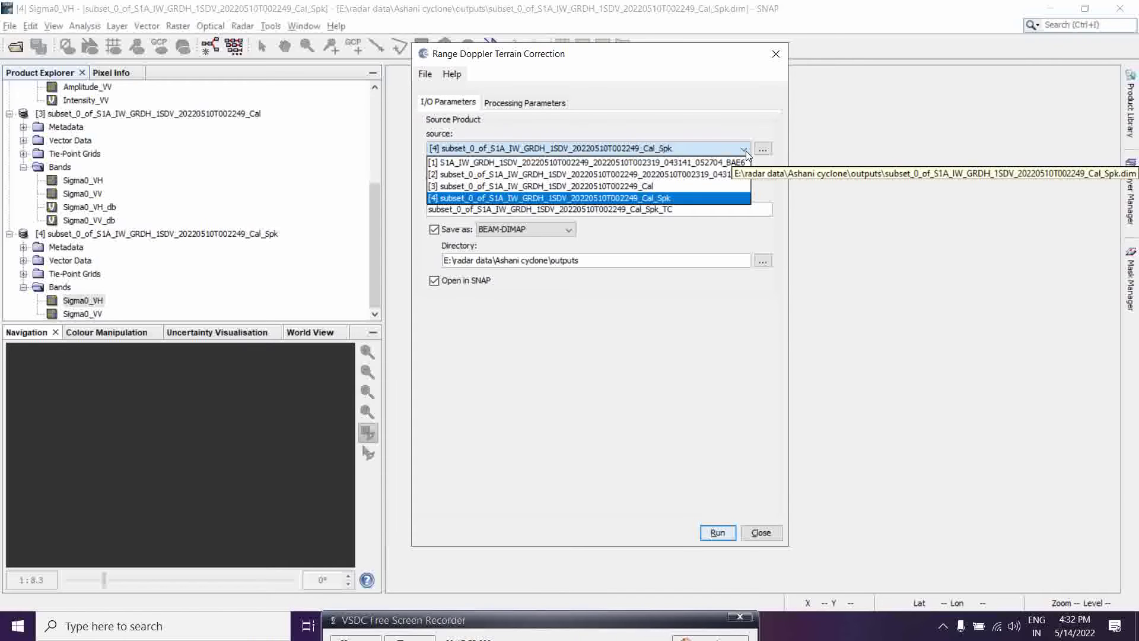
left_click(706, 134)
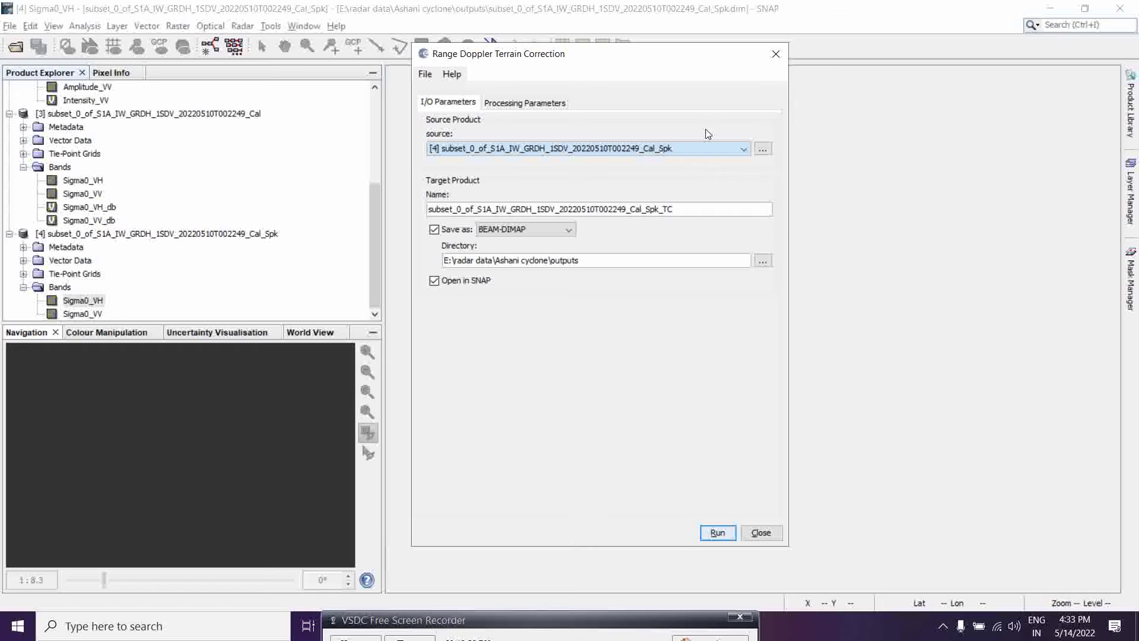
left_click(502, 105)
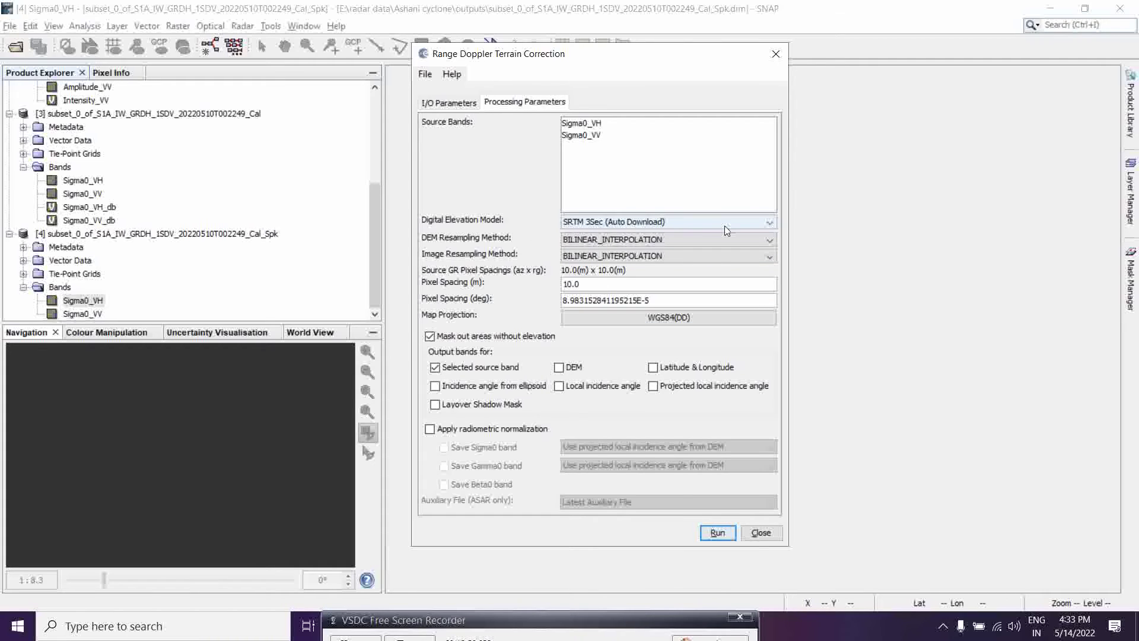
left_click(774, 221)
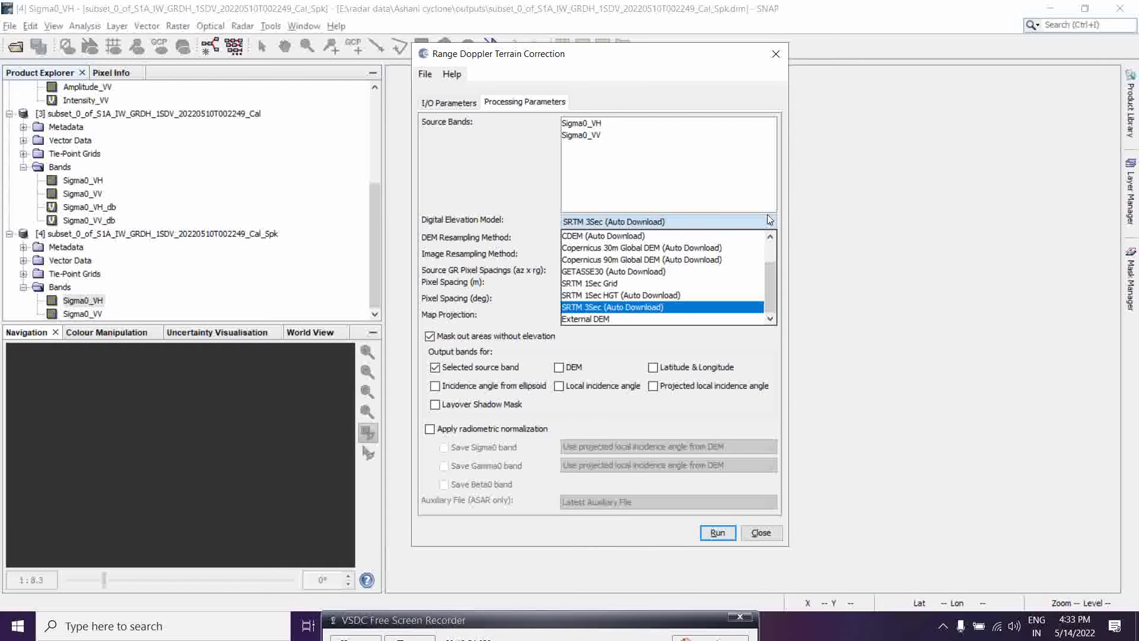
left_click(473, 172)
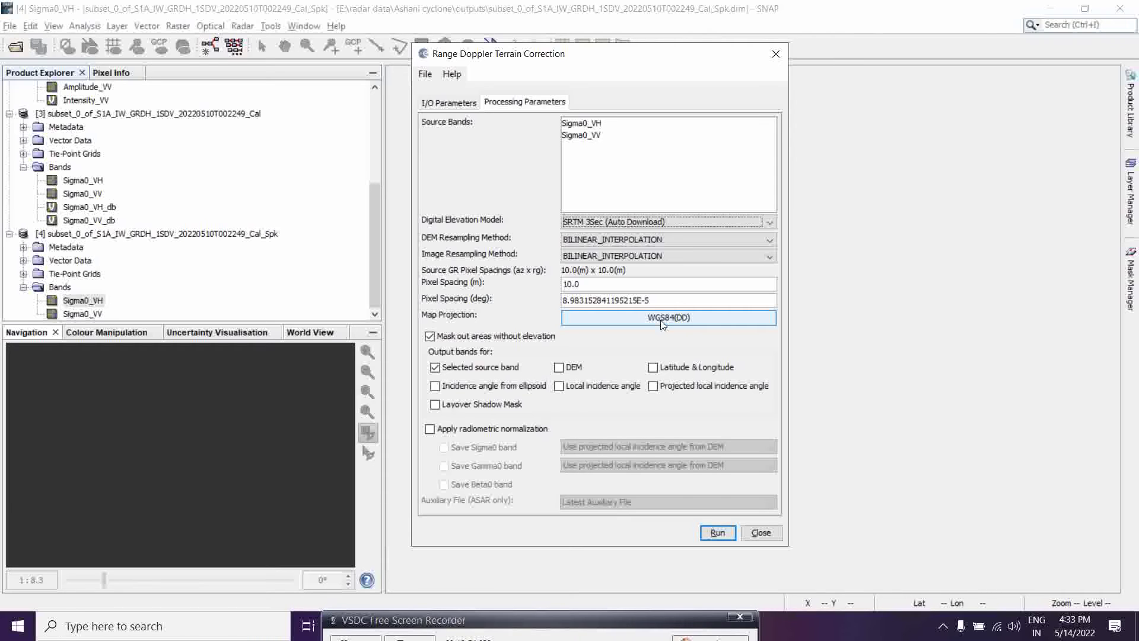
left_click(449, 102)
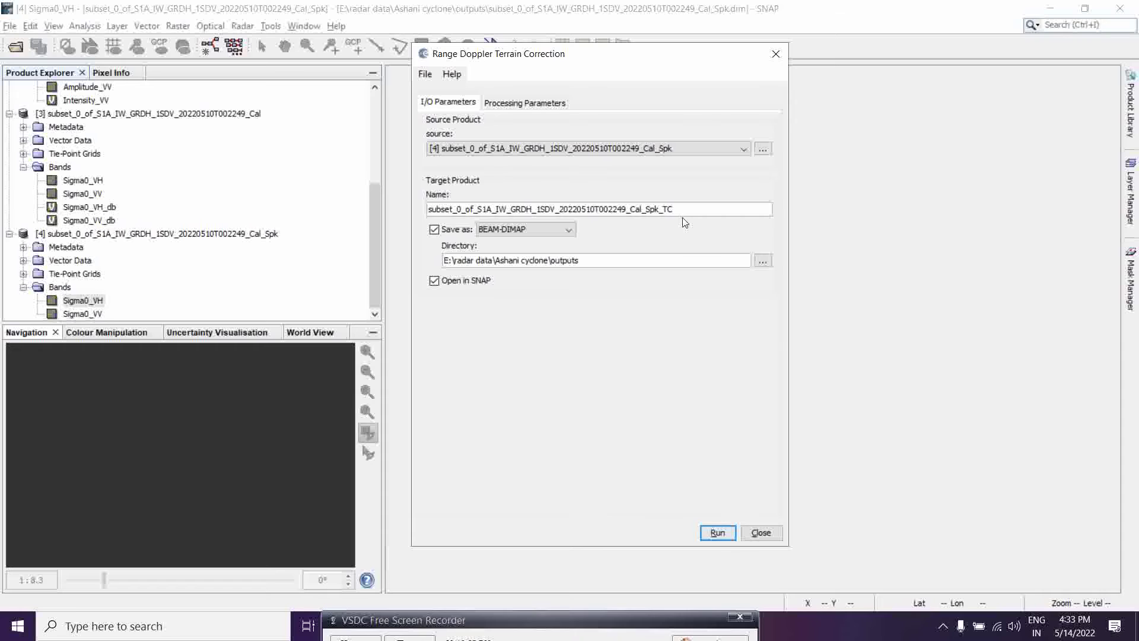
left_click(717, 533)
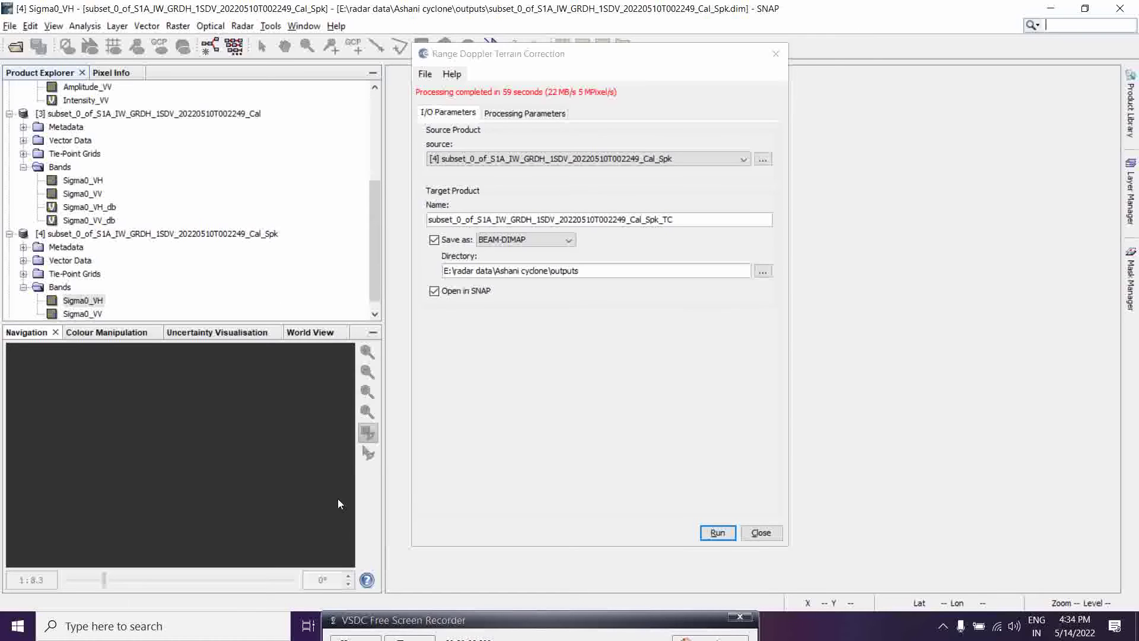
left_click(761, 533)
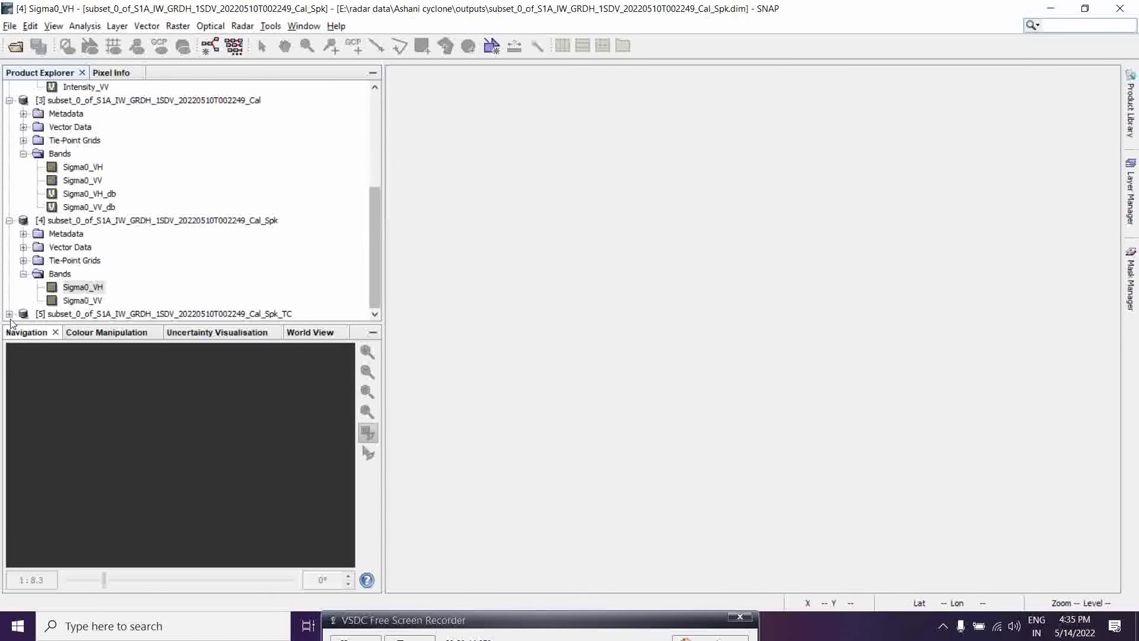
Expand the terrain-corrected product down to its bands and open its Sigma0_VH and Sigma0_VV images.
left_click(9, 313)
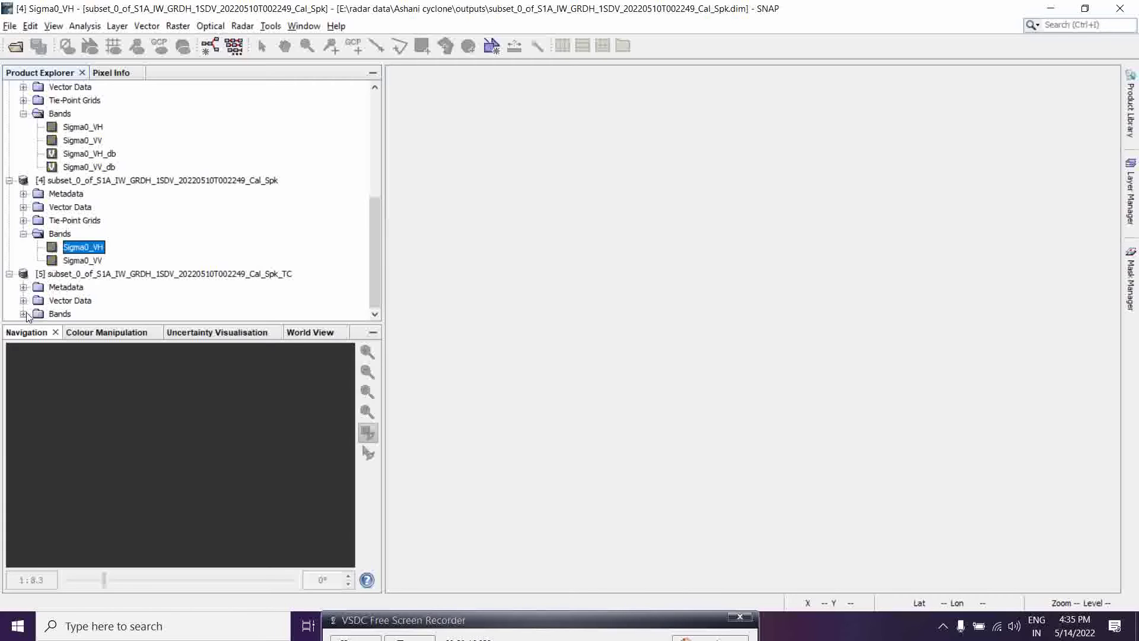
left_click(23, 313)
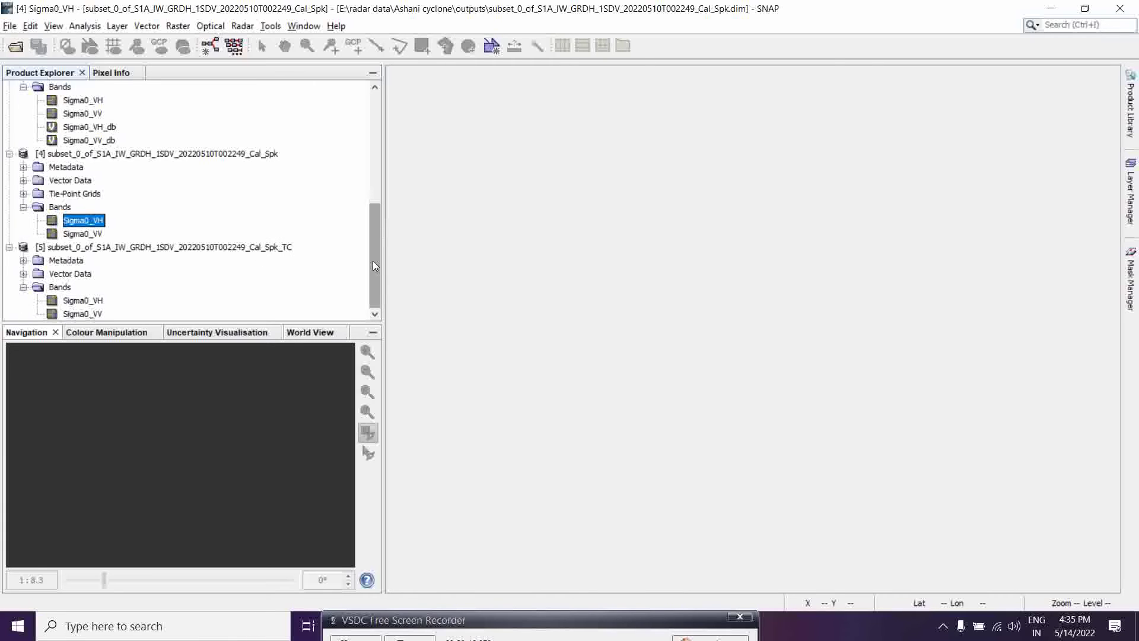
double_click(88, 301)
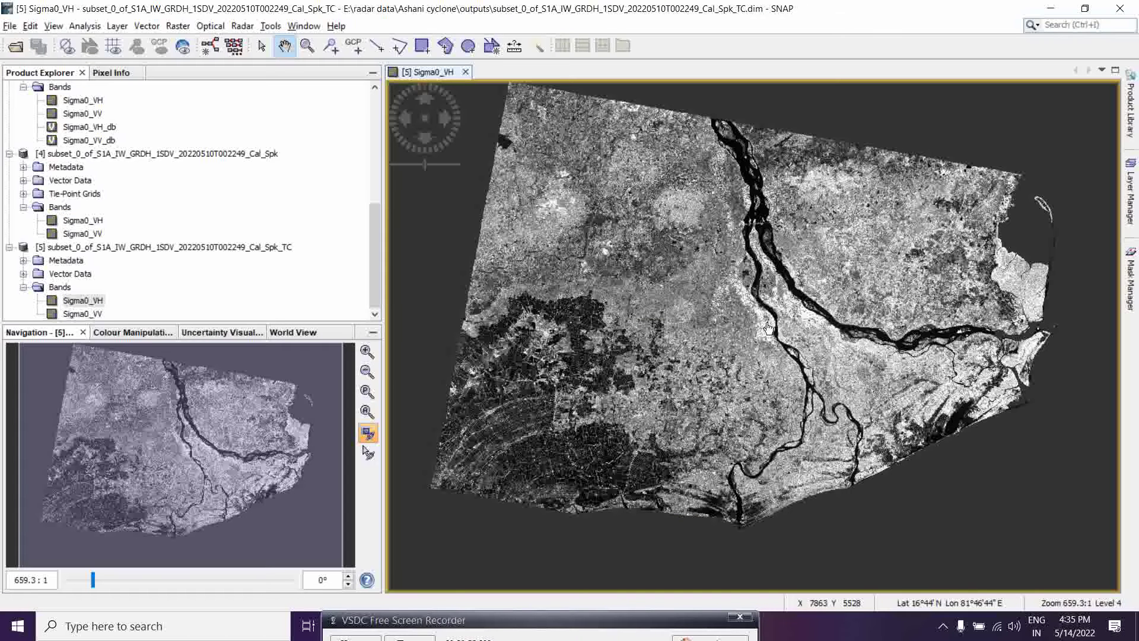
double_click(74, 313)
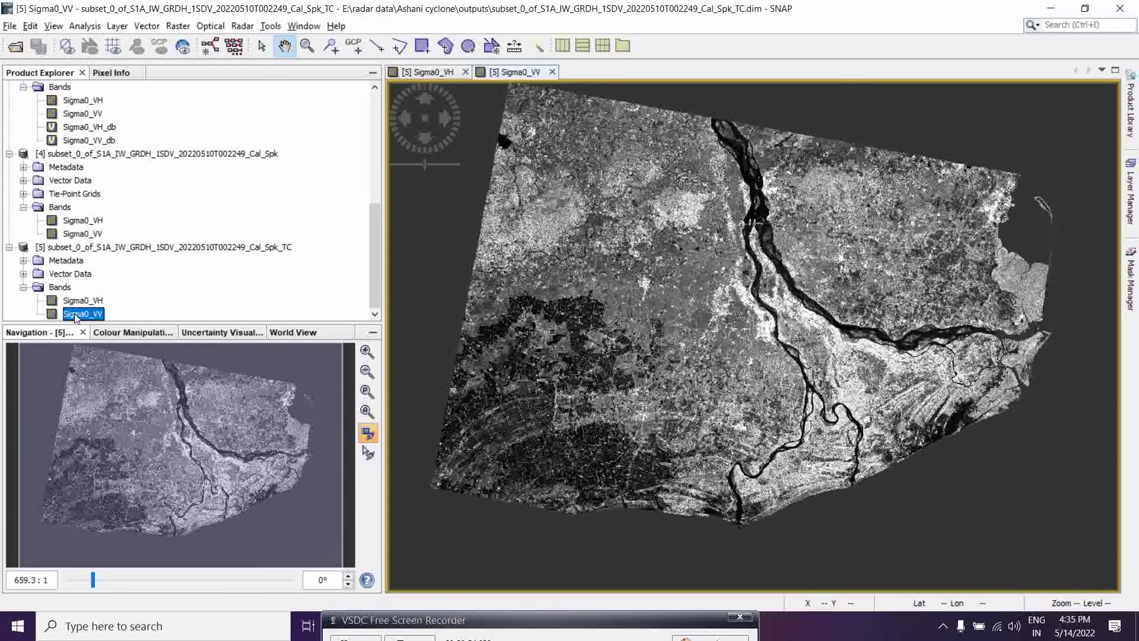
Convert the terrain-corrected product's Sigma0_VH and Sigma0_VV bands to dB as new virtual bands.
right_click(95, 302)
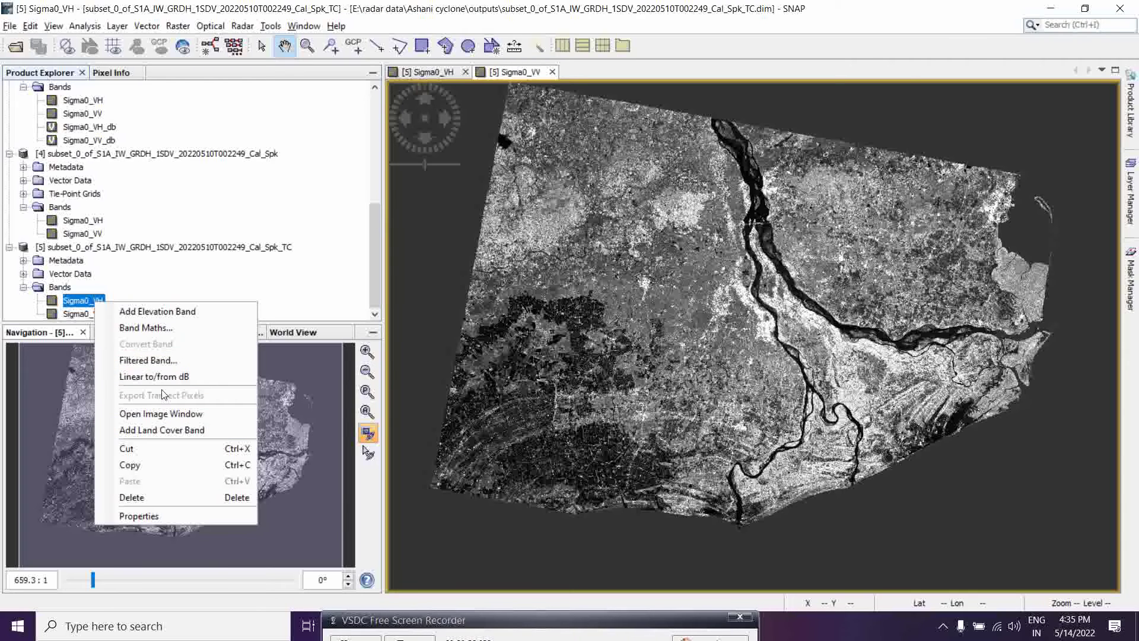
left_click(162, 379)
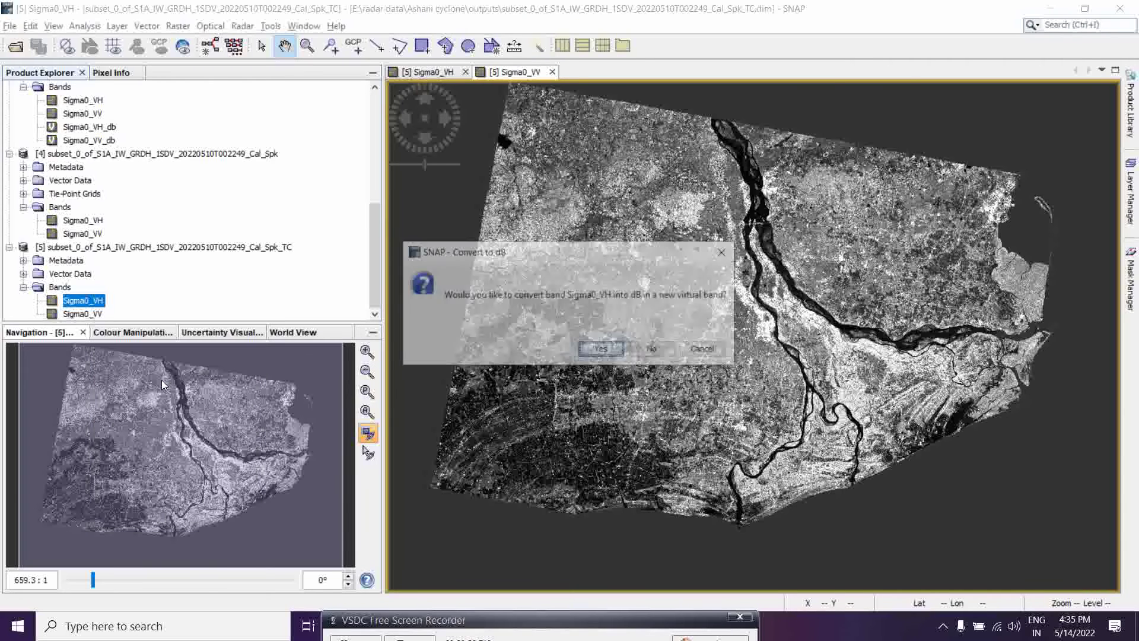
left_click(600, 347)
left_click(81, 314)
right_click(87, 314)
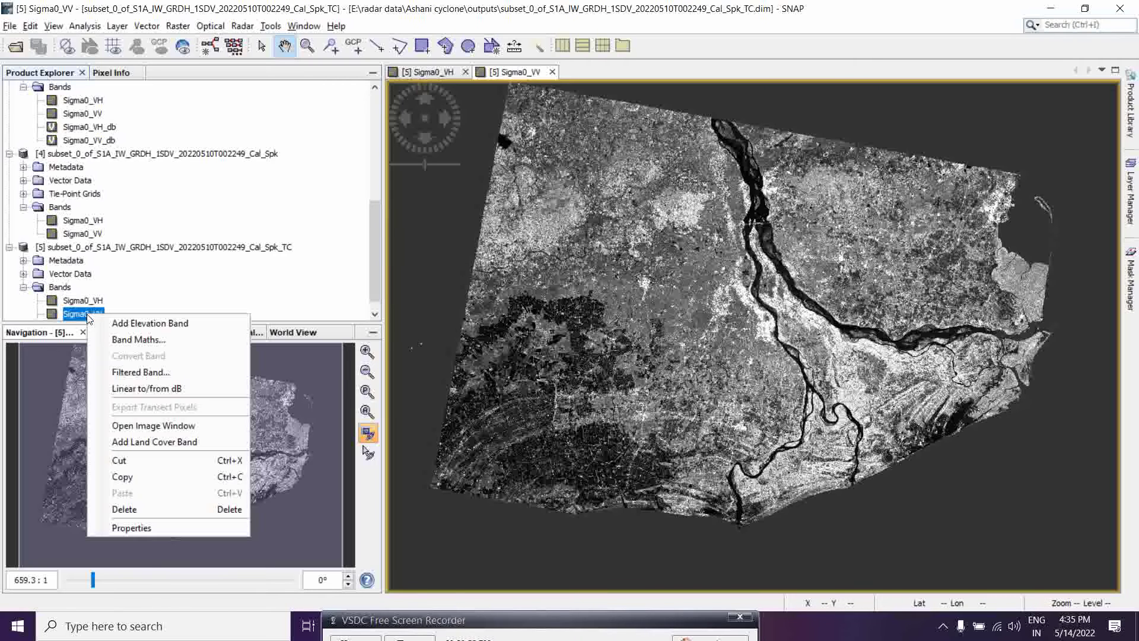
left_click(147, 389)
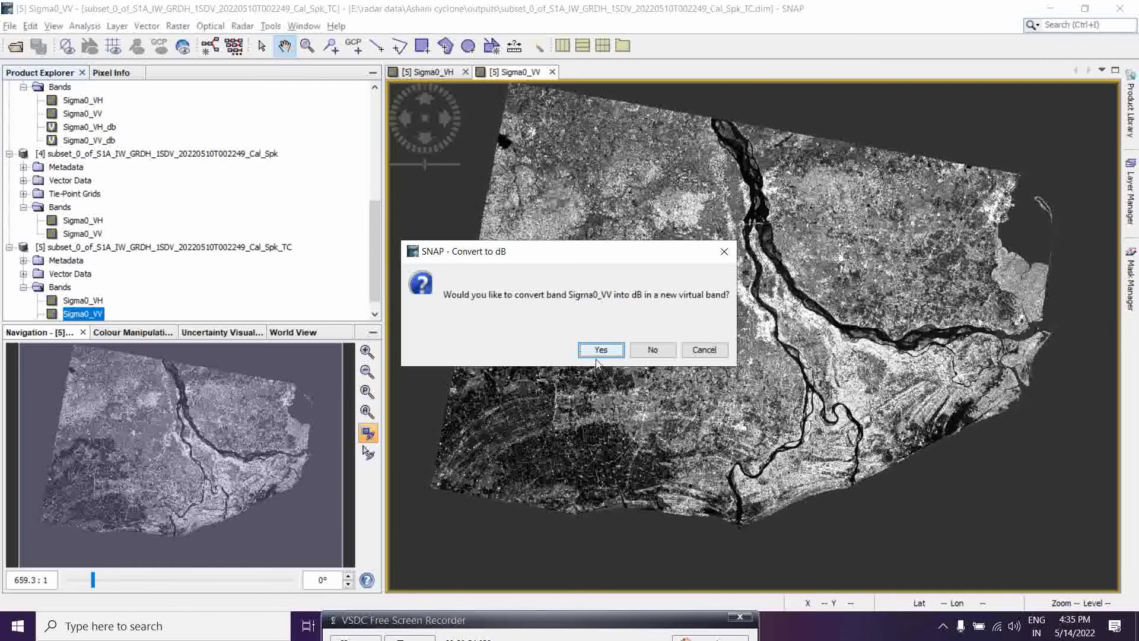
left_click(600, 351)
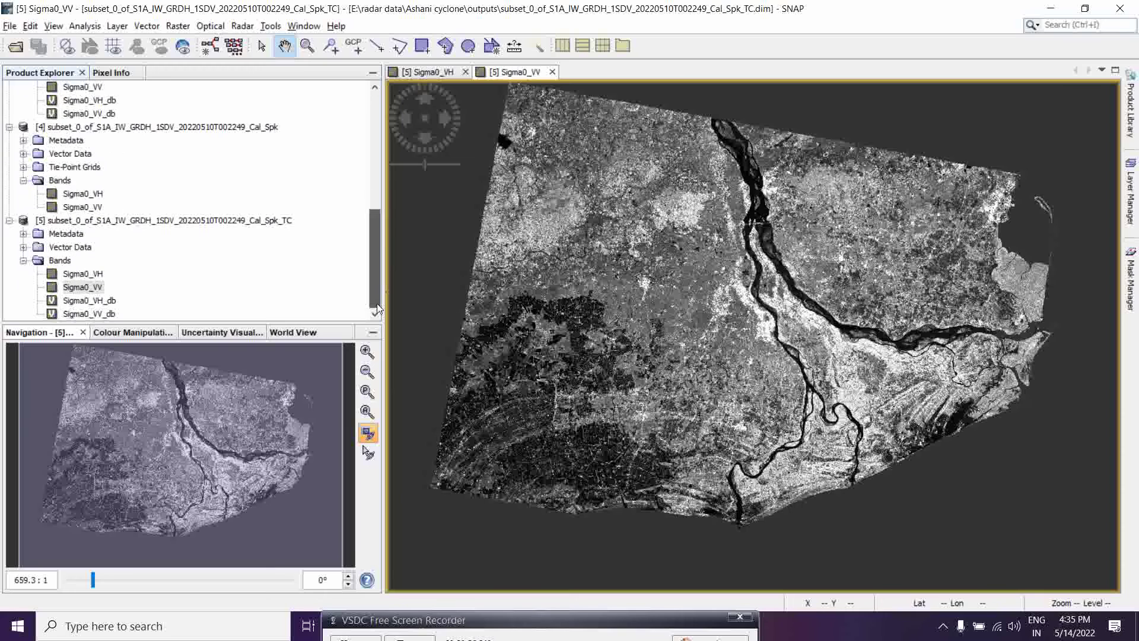
View the terrain-corrected Sigma0_VH_db and Sigma0_VV_db images and compare them with the linear Sigma0_VH image.
double_click(92, 300)
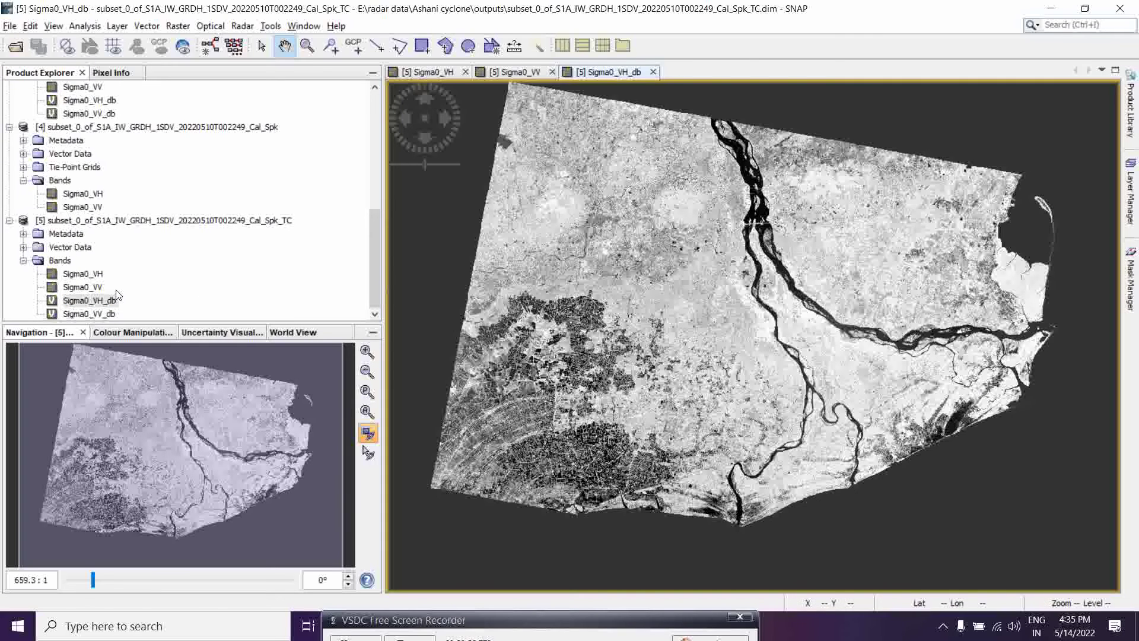
double_click(105, 314)
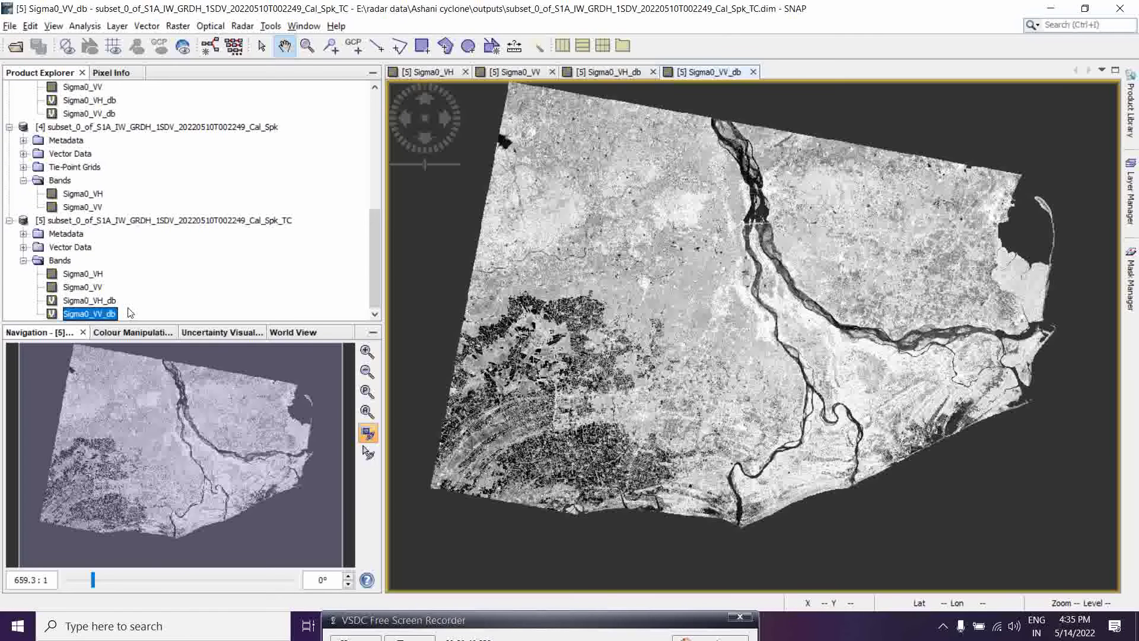
double_click(88, 276)
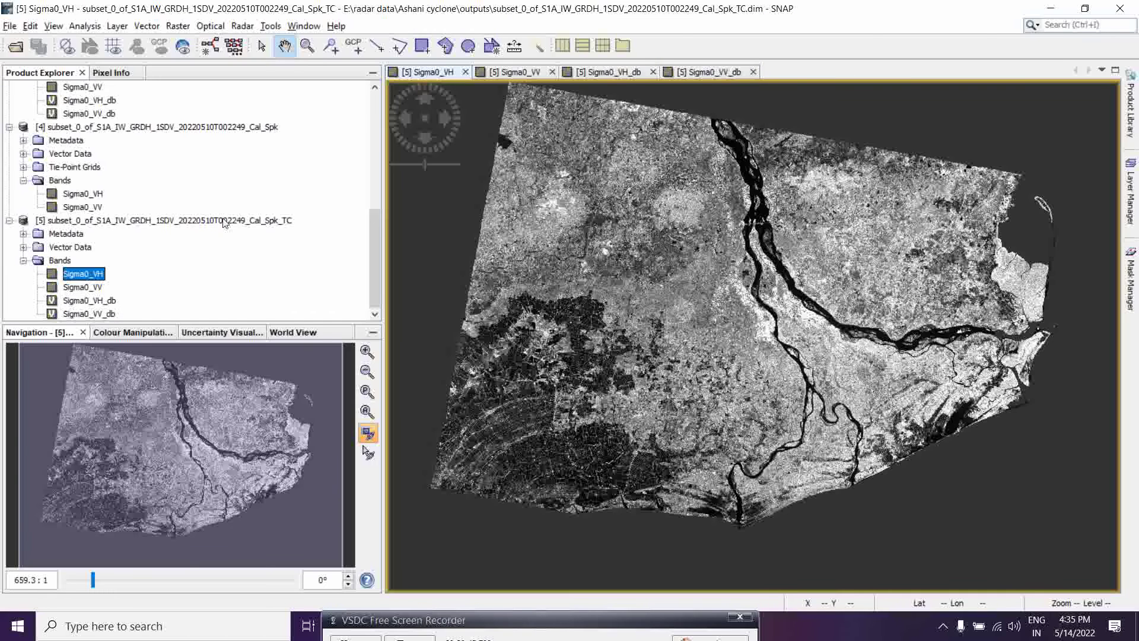
Close the Sigma0_VV_db, Sigma0_VH_db and Sigma0_VV image views, keeping only Sigma0_VH open.
left_click(753, 72)
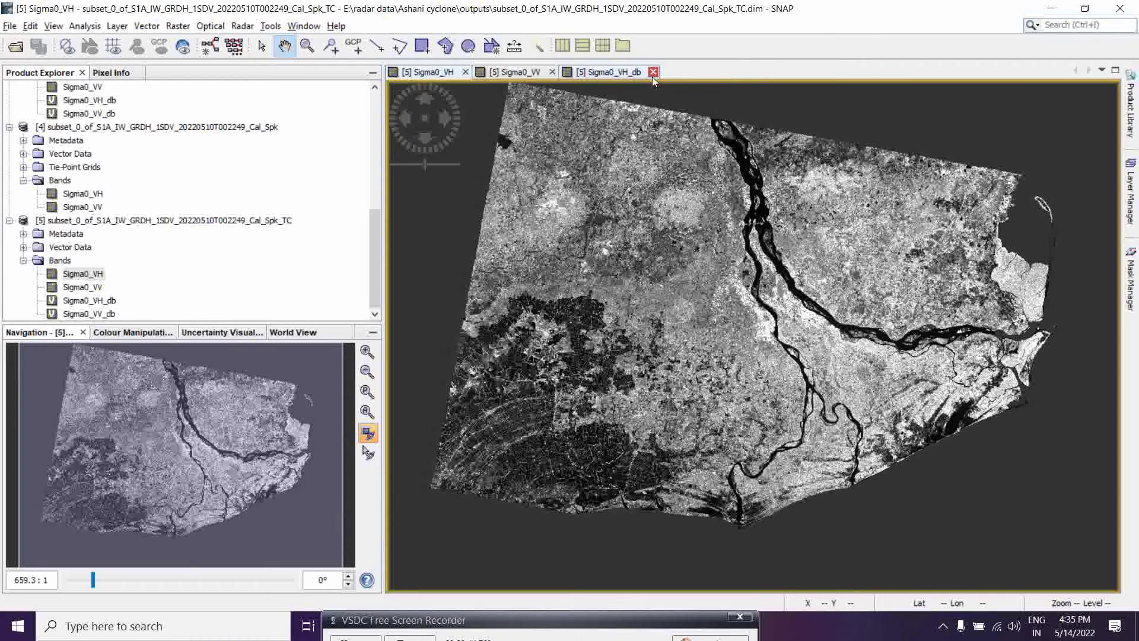
left_click(652, 73)
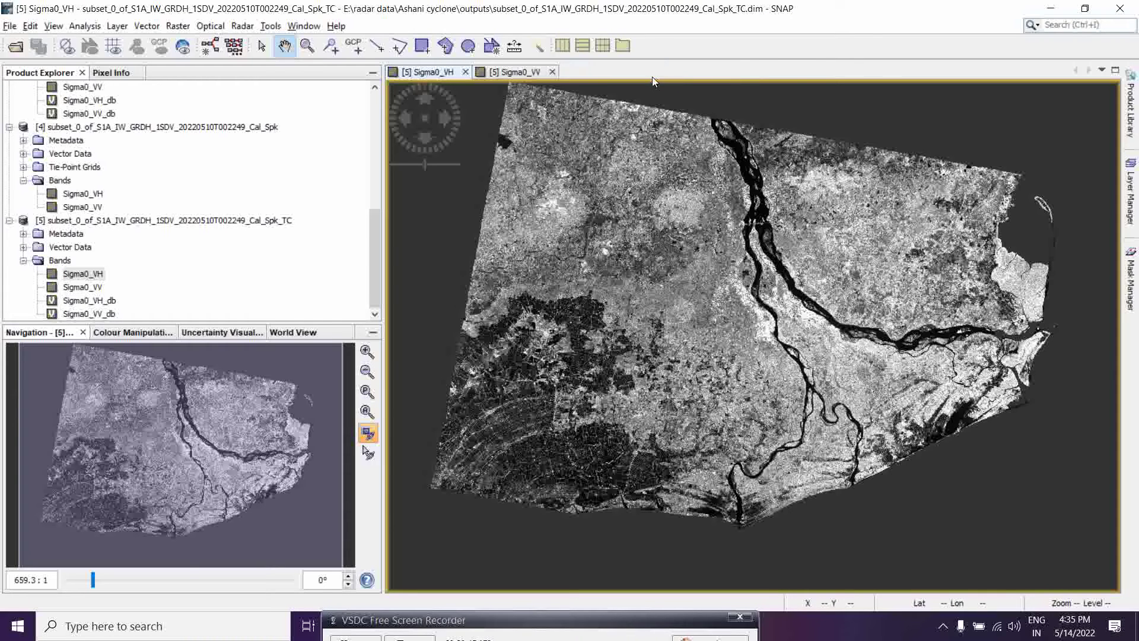
left_click(552, 73)
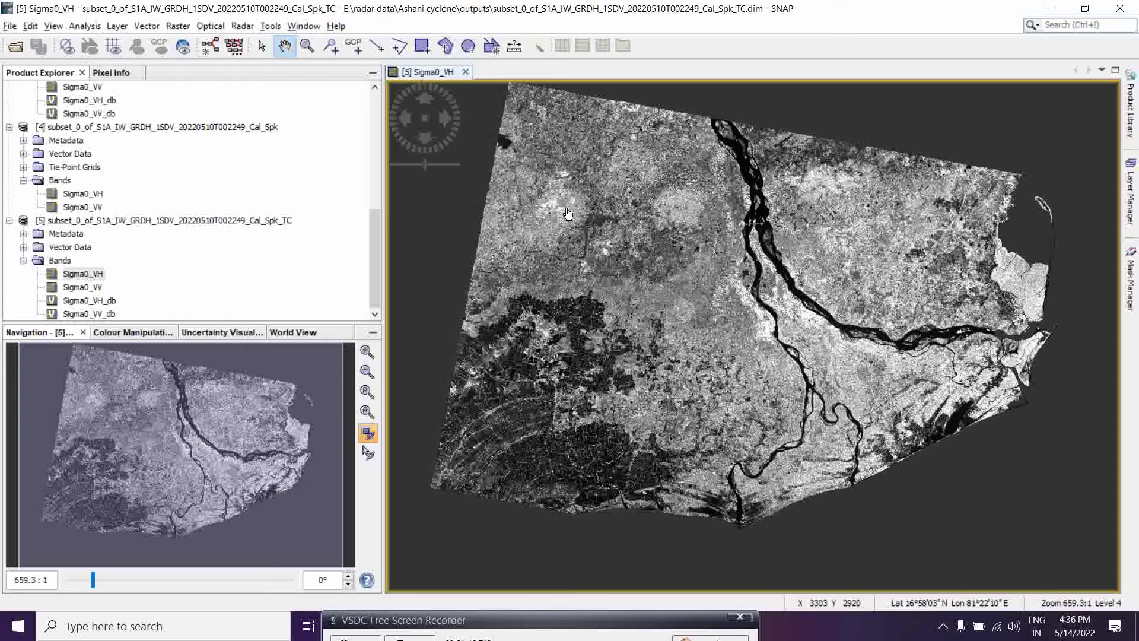
Start an RGB image of the terrain-corrected product with Sigma0_VV_db as red and Sigma0_VH_db as green.
left_click(300, 27)
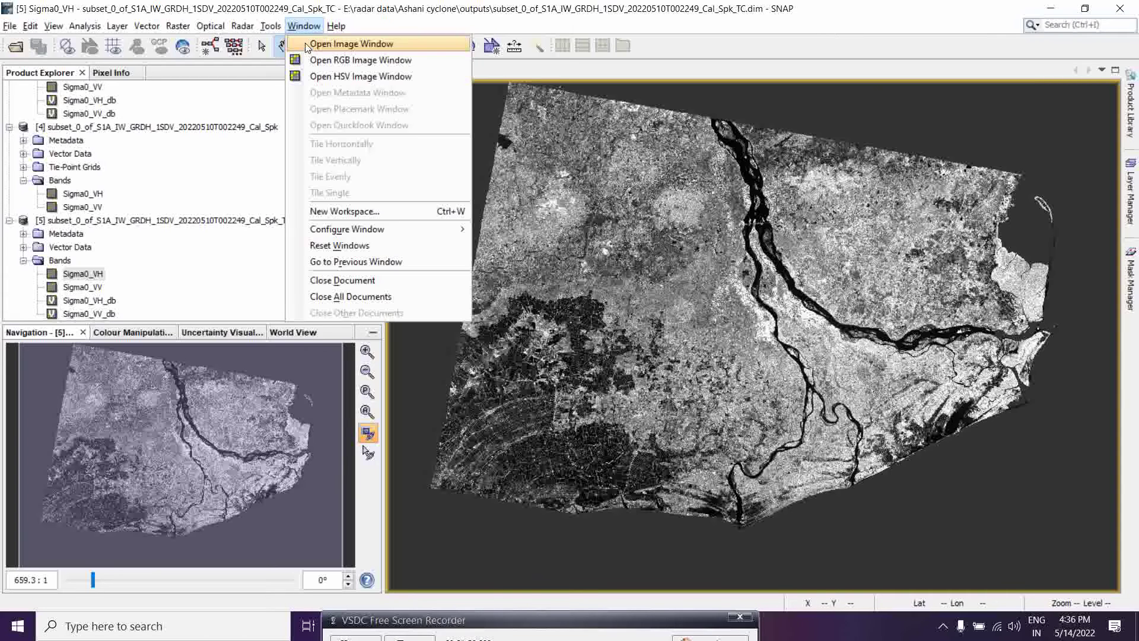
left_click(371, 62)
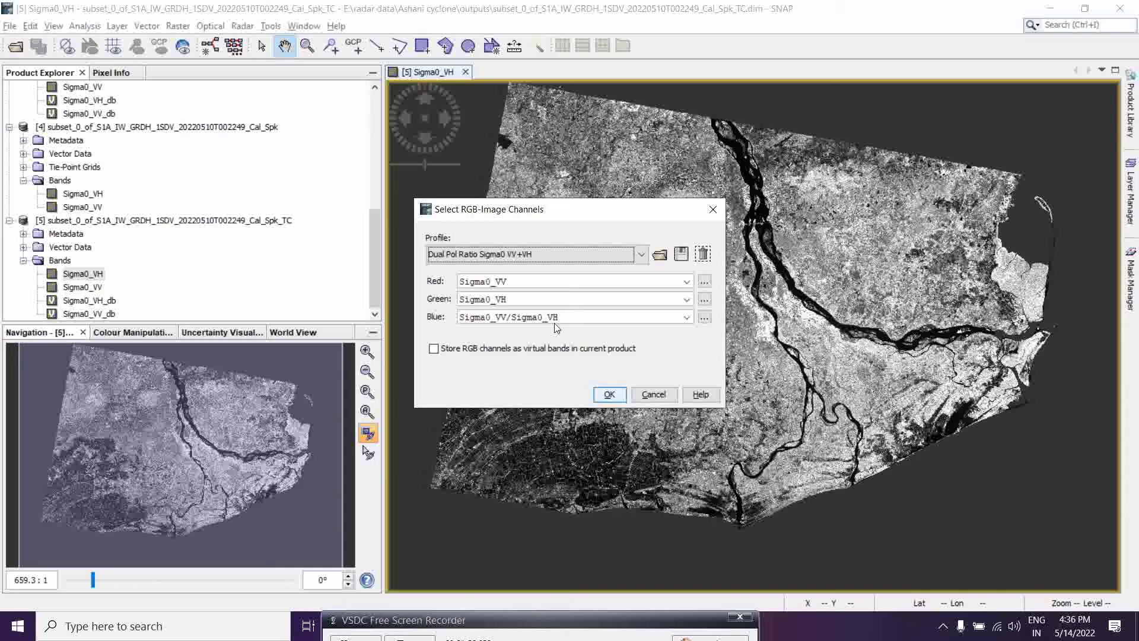
left_click(687, 282)
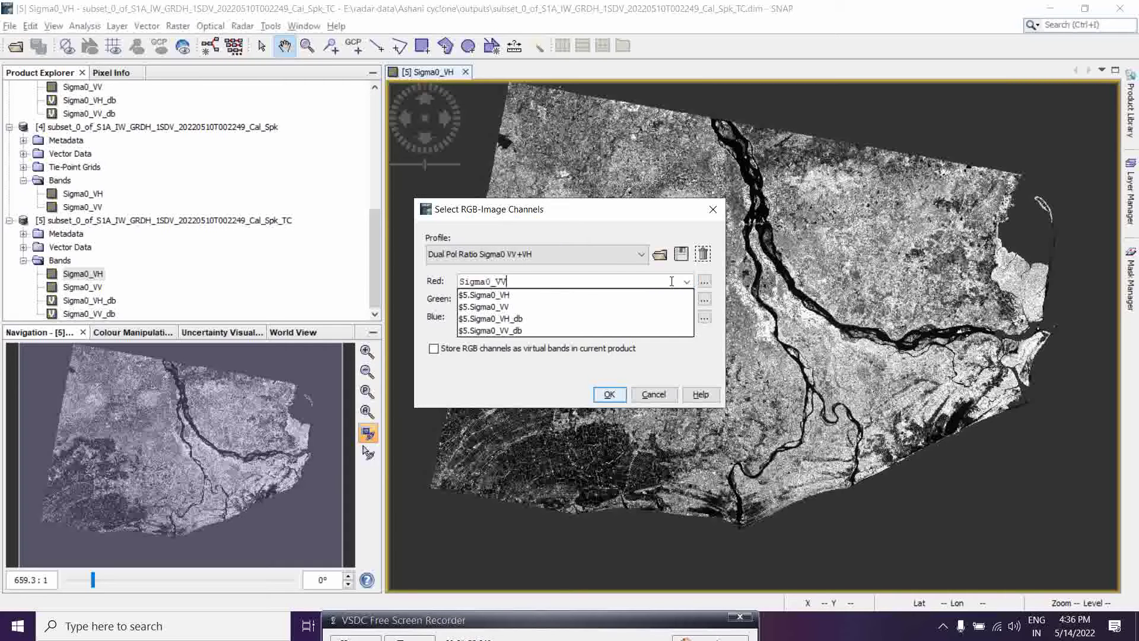
left_click(502, 331)
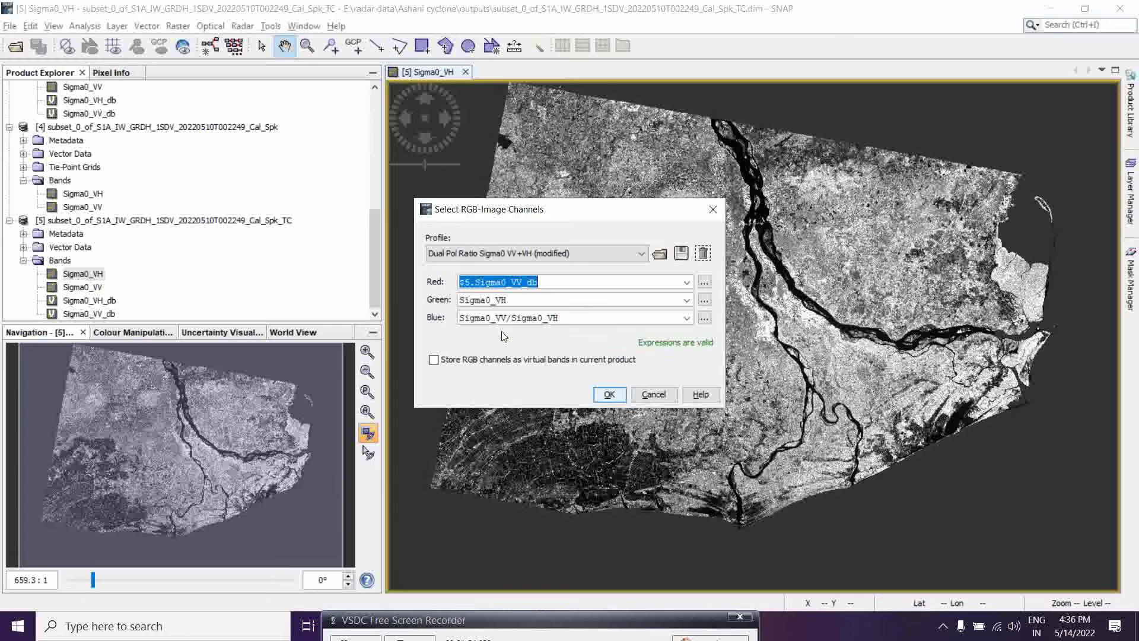
left_click(686, 299)
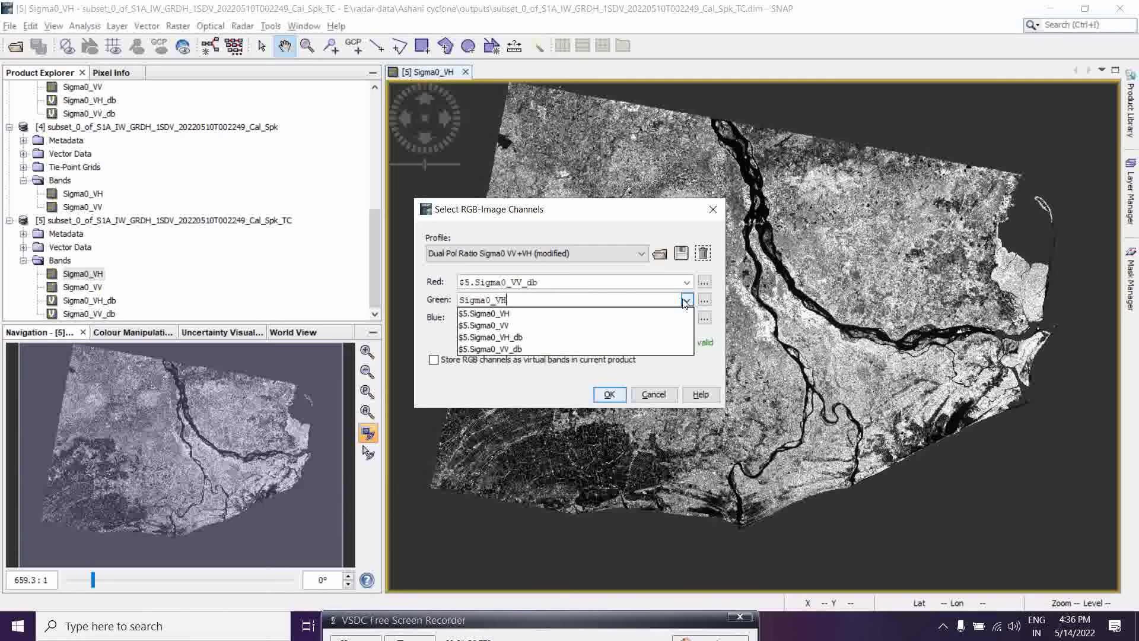
left_click(546, 342)
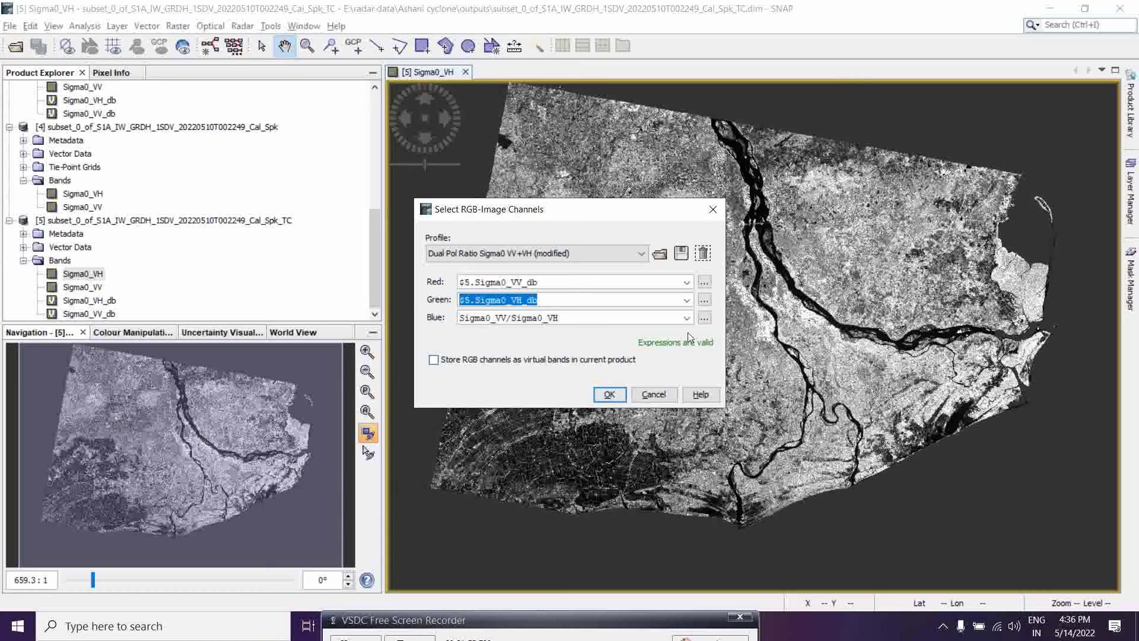
Open the blue channel's expression for editing and clear the Sigma0_VV/Sigma0_VH ratio.
left_click(705, 319)
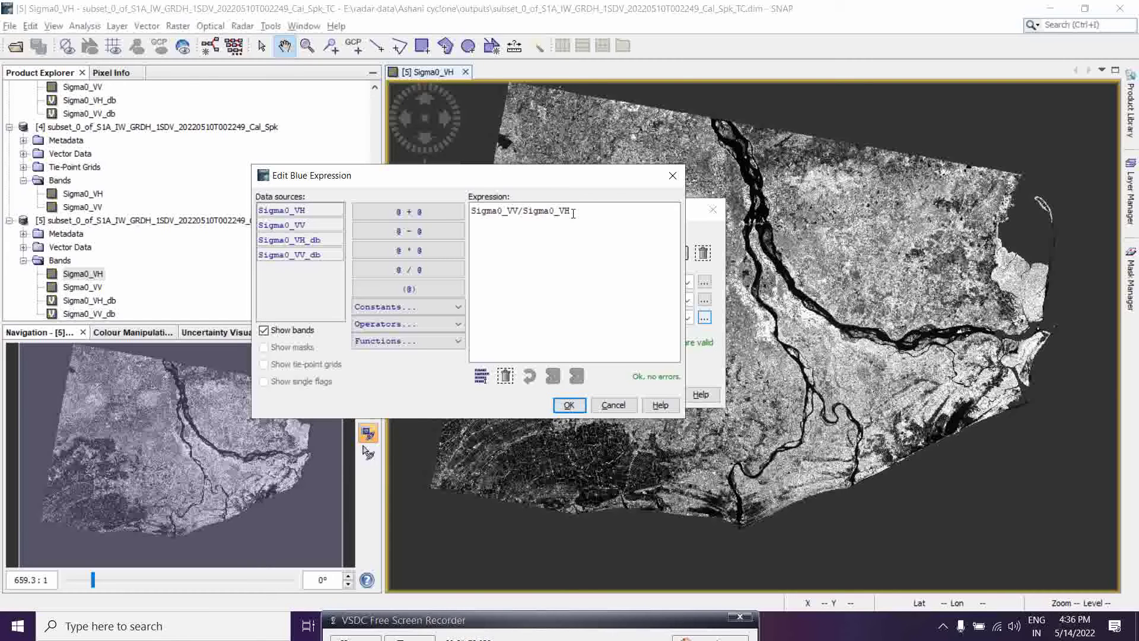
left_click_drag(583, 214, 470, 211)
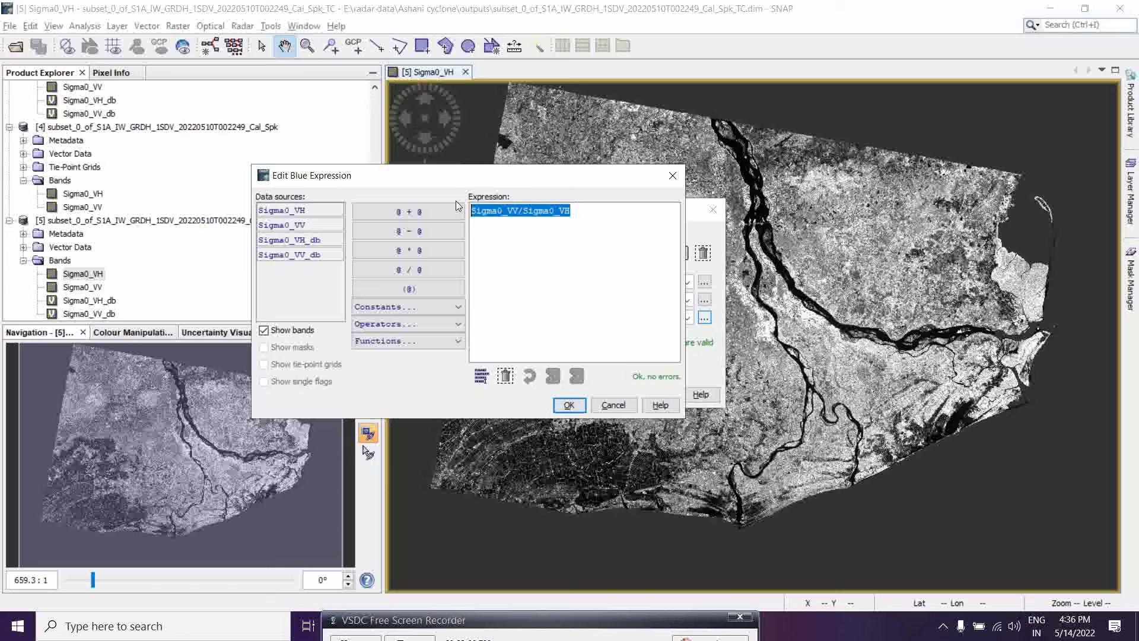
key("BackSpace")
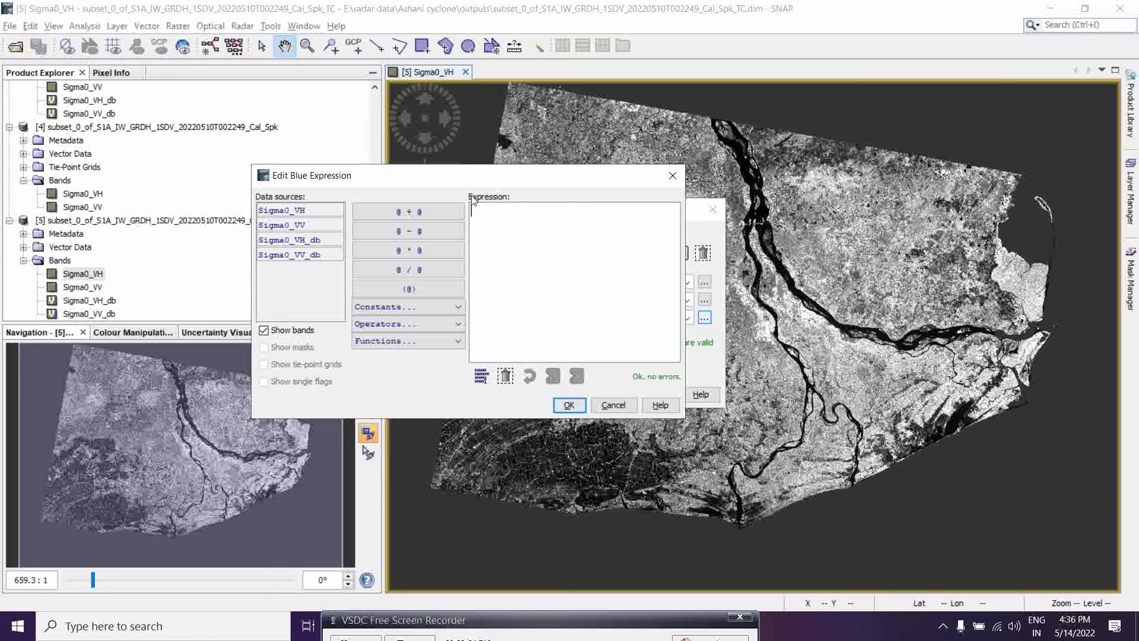
double_click(282, 243)
key("BackSpace")
key("BackSpace")
key("BackSpace")
key("BackSpace")
key("BackSpace")
key("BackSpace")
key("BackSpace")
key("BackSpace")
key("BackSpace")
key("BackSpace")
key("BackSpace")
key("BackSpace")
key("BackSpace")
key("BackSpace")
key("BackSpace")
key("BackSpace")
key("BackSpace")
key("BackSpace")
key("BackSpace")
key("BackSpace")
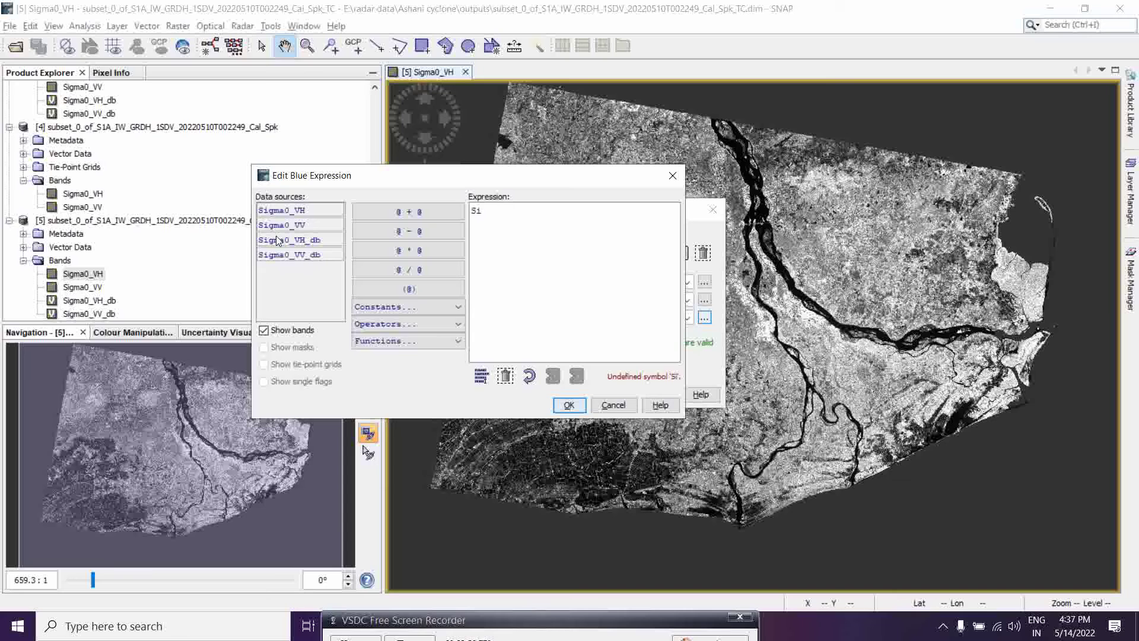
key("BackSpace")
Set the blue channel expression to Sigma0_VH_db - Sigma0_VV_db and create the RGB image.
left_click(283, 242)
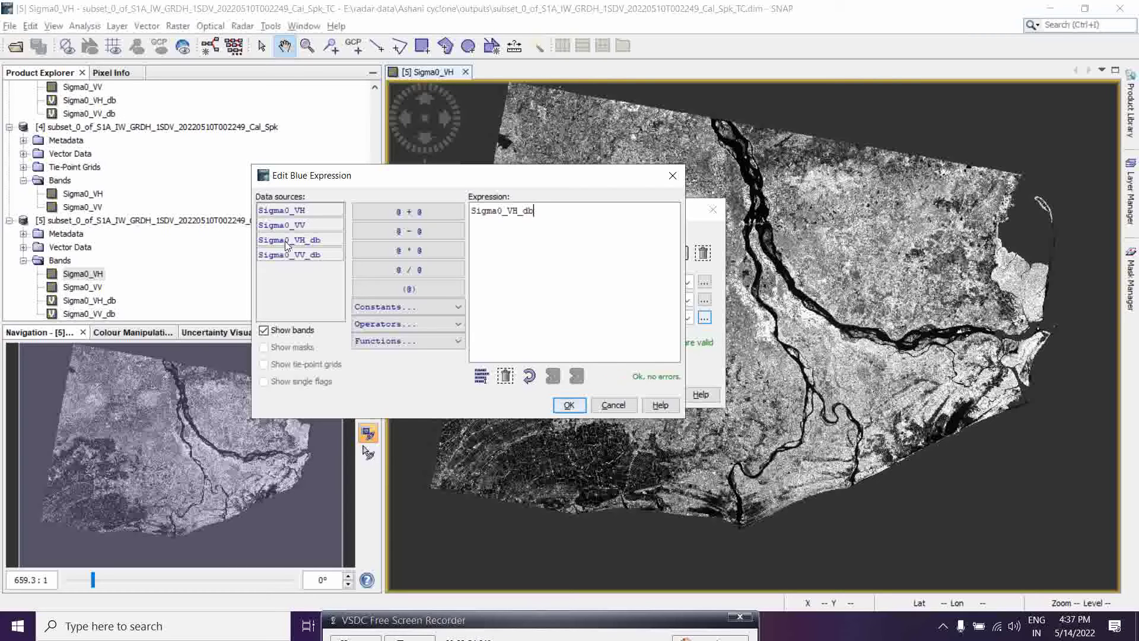
left_click(412, 233)
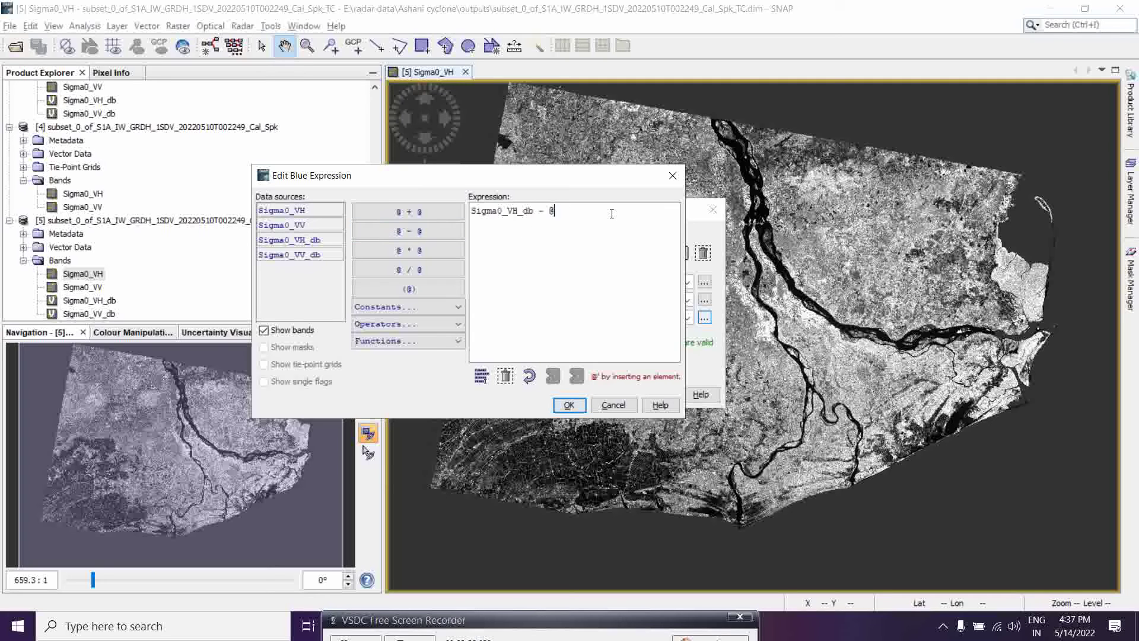
key("BackSpace")
left_click(294, 256)
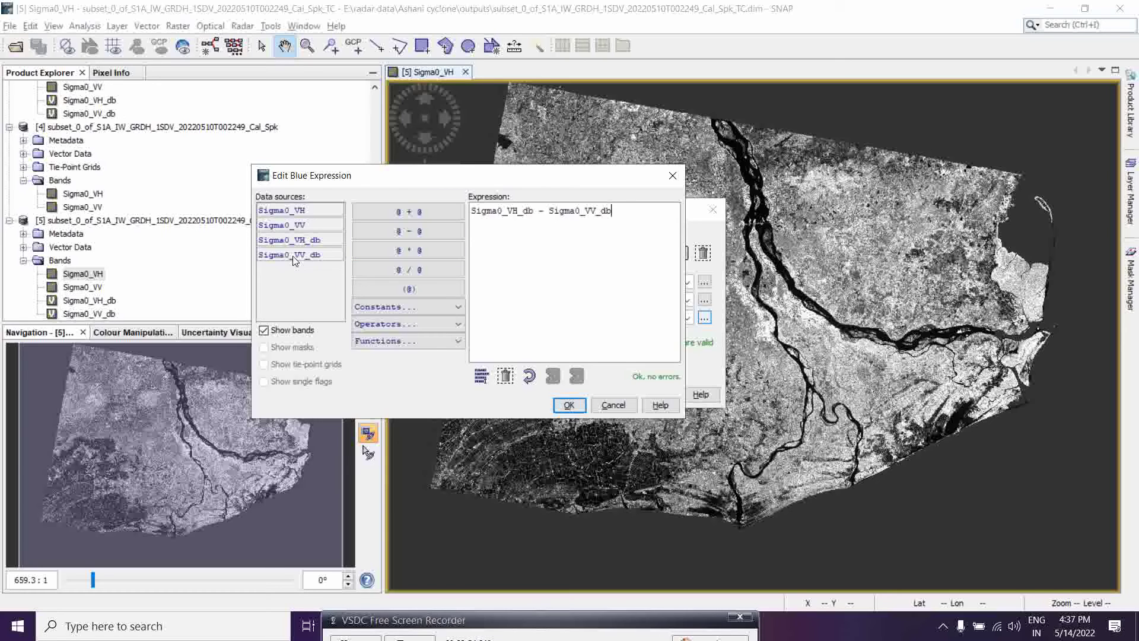
left_click(569, 405)
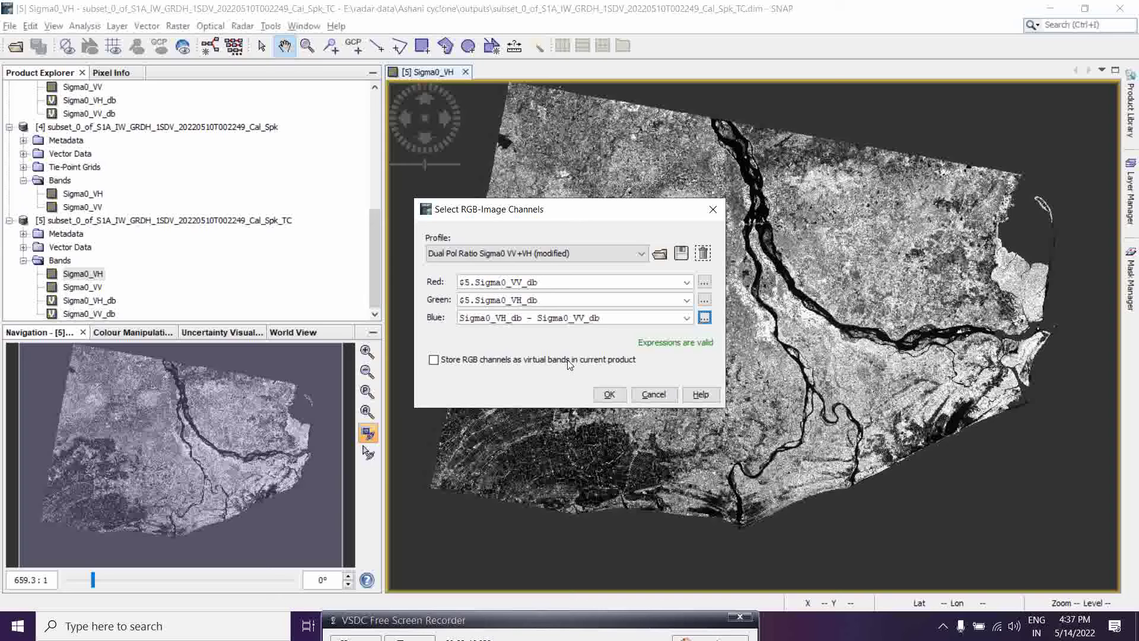
left_click(611, 396)
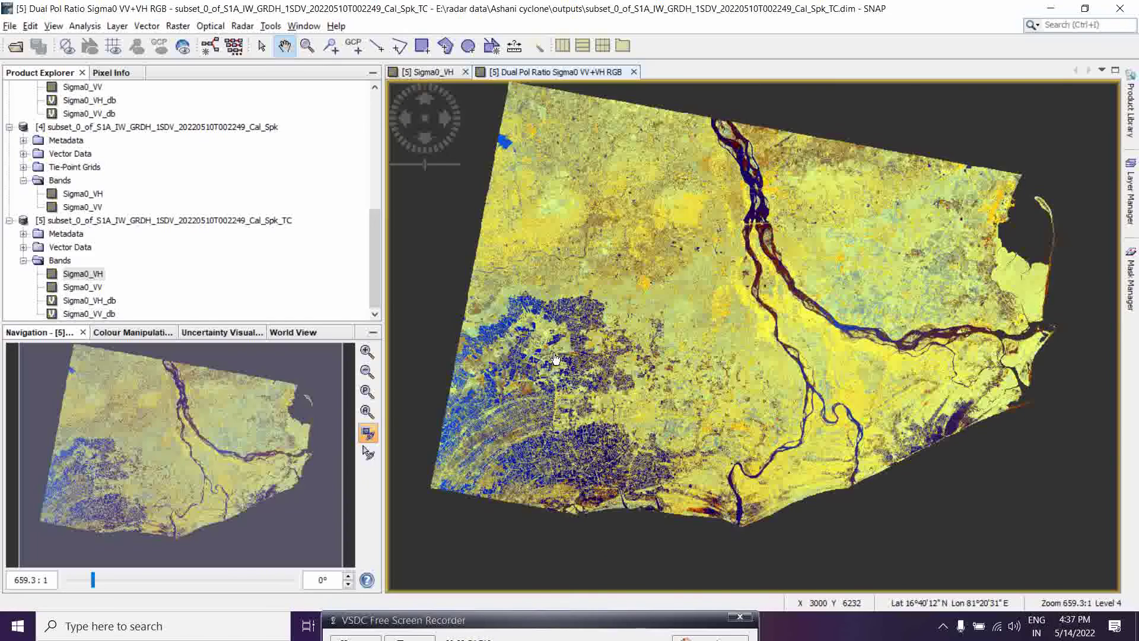
Examine the RGB composite's colours over the blue field areas, the river channels and the coastline at several zoom levels.
scroll(555, 357, "up", 2)
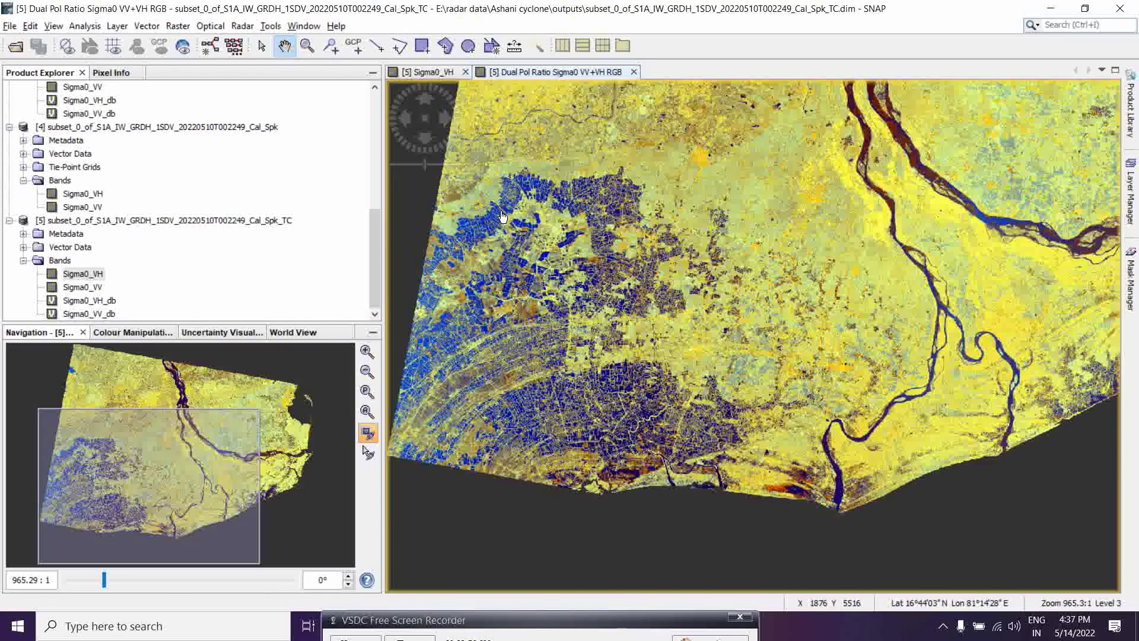
scroll(501, 215, "up", 3)
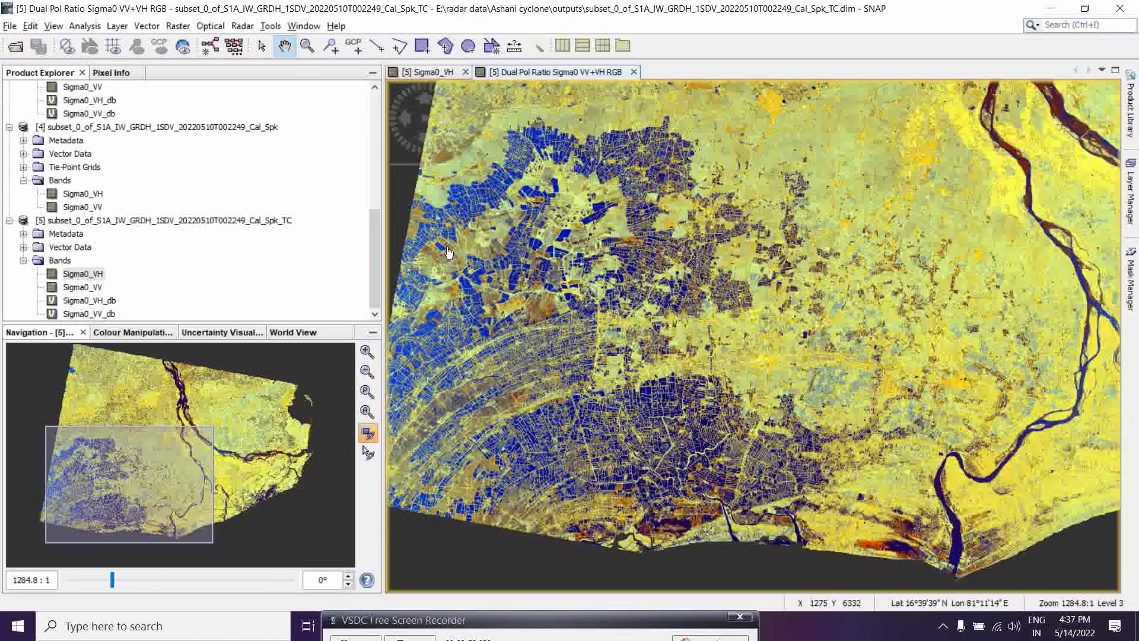
left_click_drag(776, 423, 641, 445)
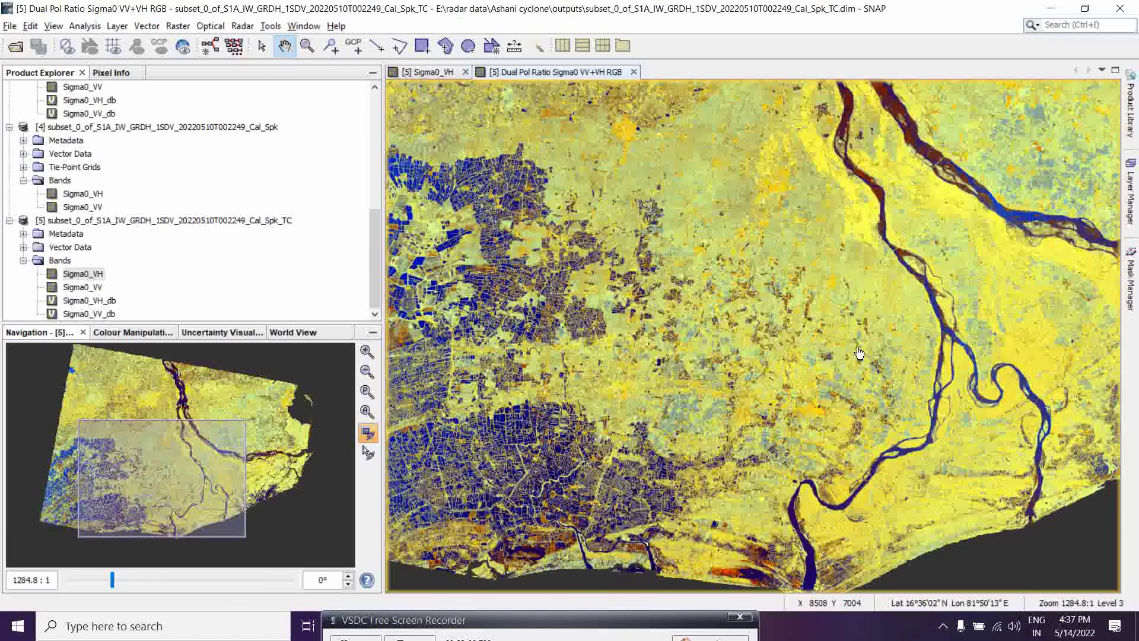
left_click_drag(859, 353, 640, 377)
left_click_drag(905, 242, 829, 349)
left_click_drag(789, 239, 897, 255)
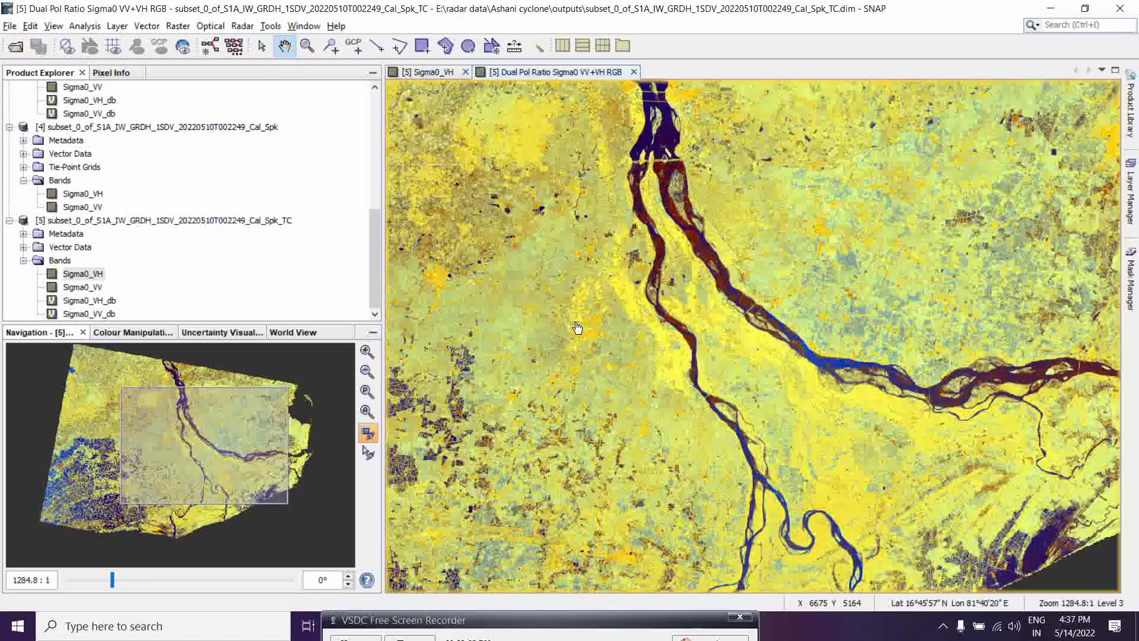
left_click_drag(577, 328, 646, 264)
left_click_drag(506, 349, 670, 264)
left_click_drag(557, 330, 639, 300)
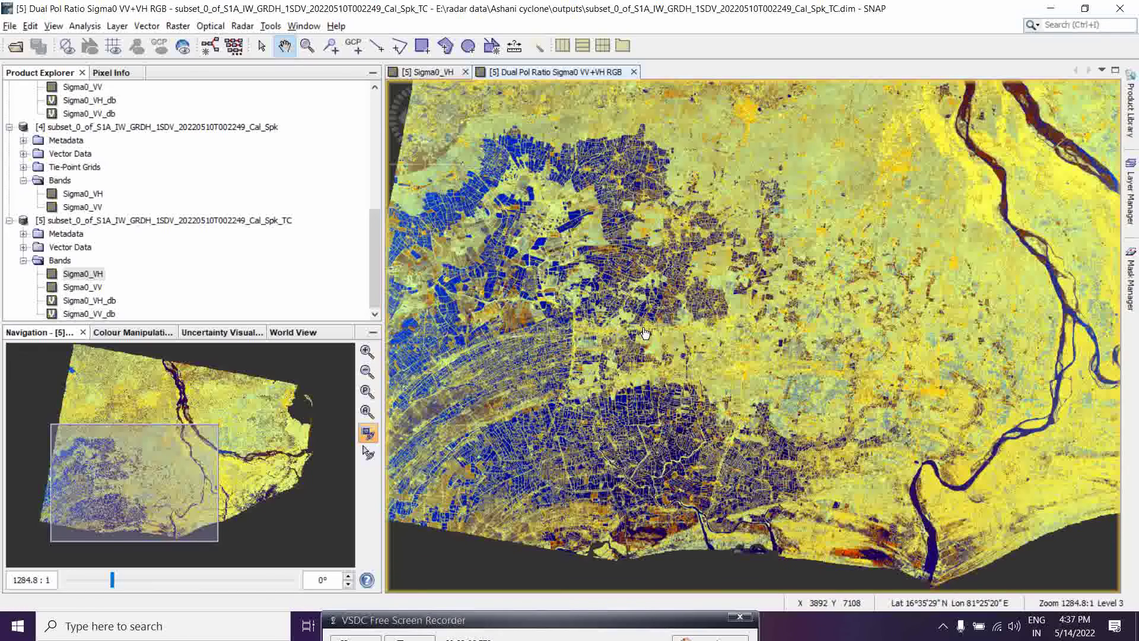
scroll(534, 302, "up", 1)
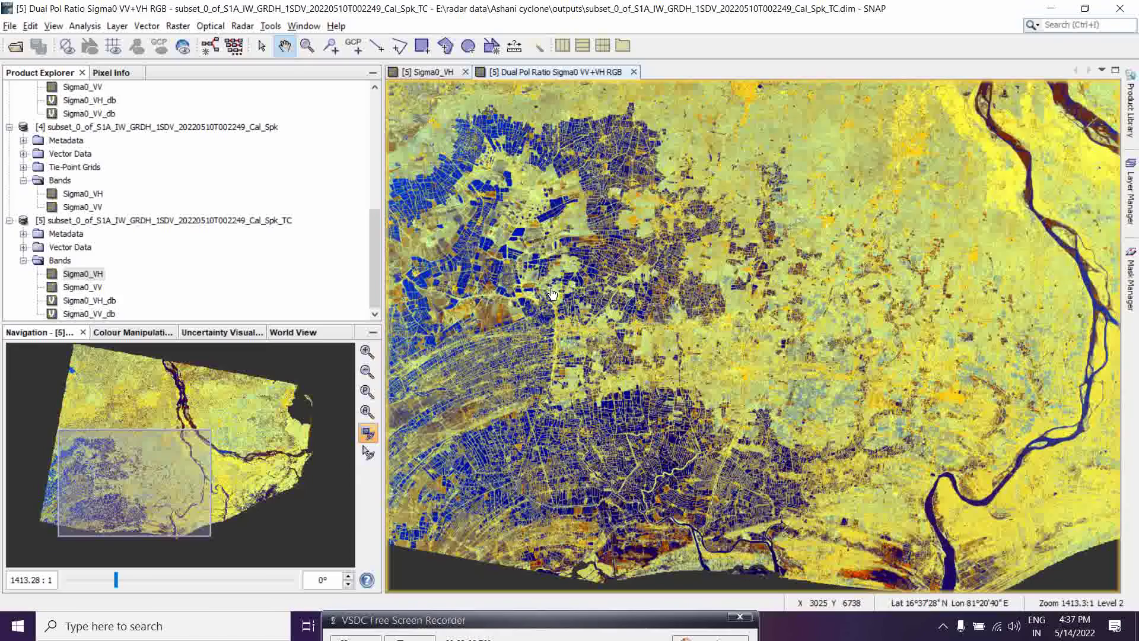
left_click_drag(554, 295, 644, 270)
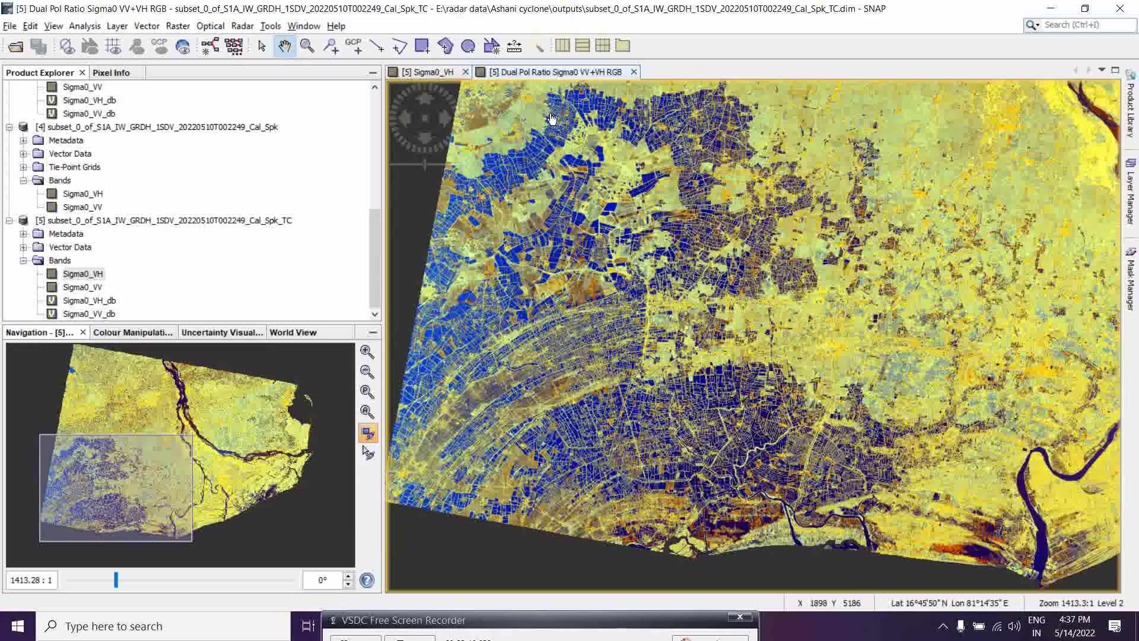
left_click_drag(698, 434, 607, 340)
left_click_drag(759, 360, 702, 408)
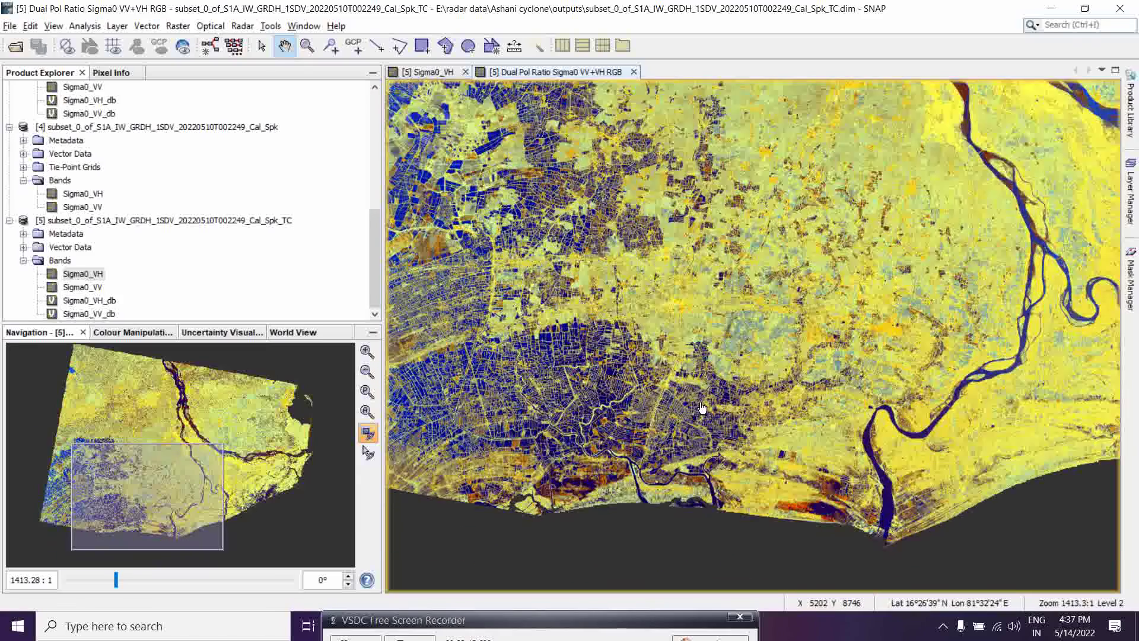
scroll(752, 379, "up", 1)
scroll(753, 380, "up", 2)
left_click_drag(918, 320, 809, 383)
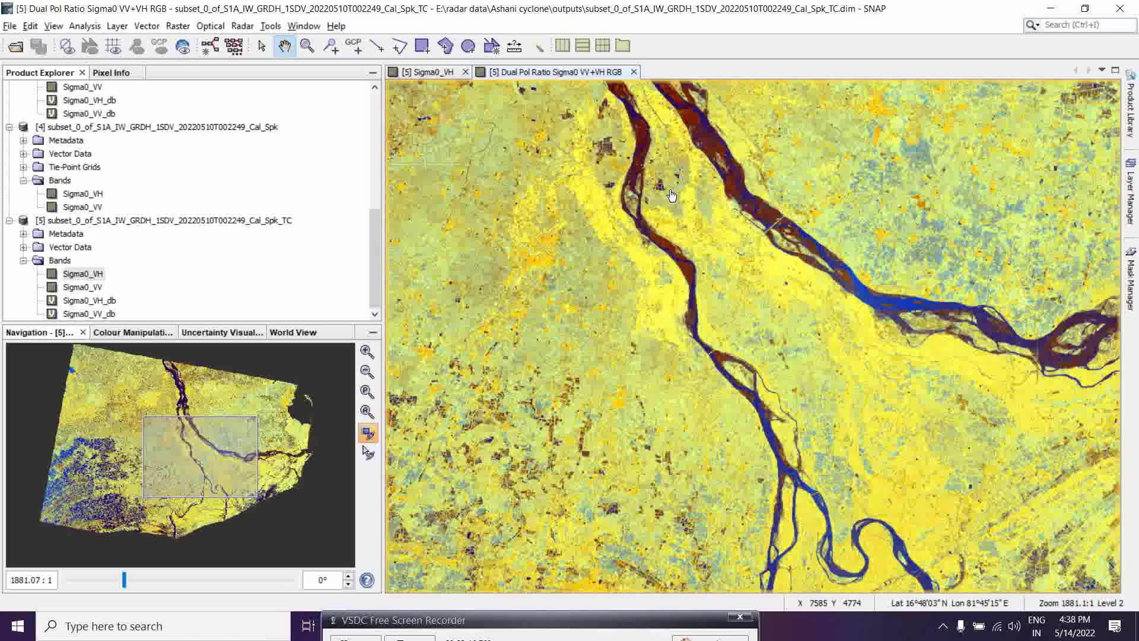
Examine the RGB composite's colours along the two main river channels and out to the eastern coastline.
left_click_drag(926, 300, 646, 270)
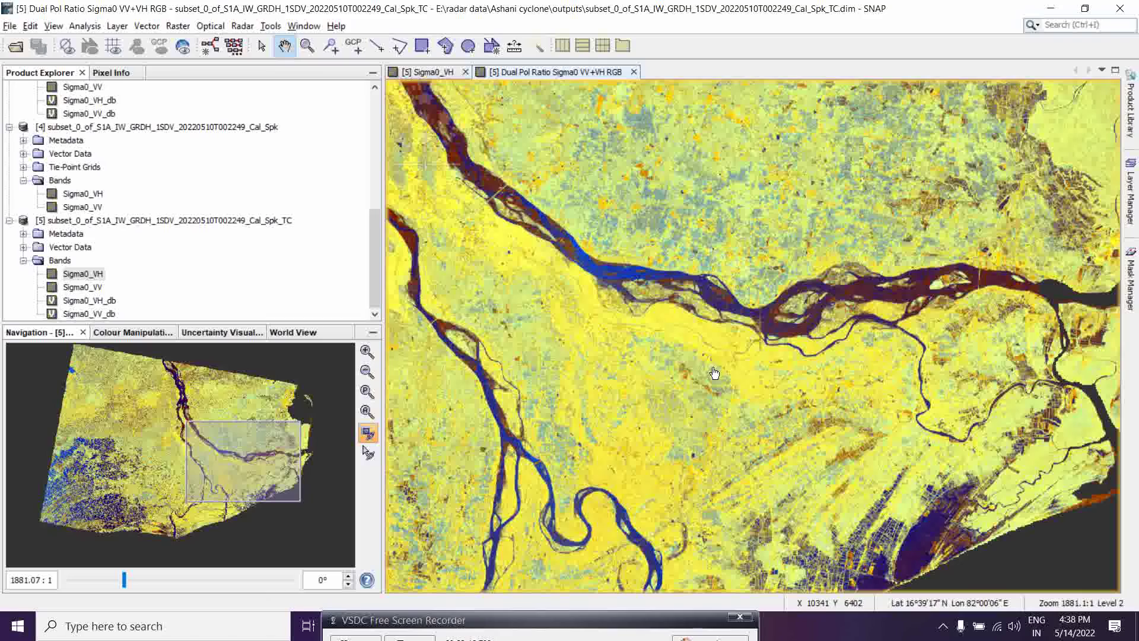
left_click_drag(984, 378, 842, 377)
left_click_drag(866, 219, 872, 377)
left_click_drag(793, 257, 850, 415)
left_click_drag(669, 364, 869, 279)
left_click_drag(581, 358, 871, 271)
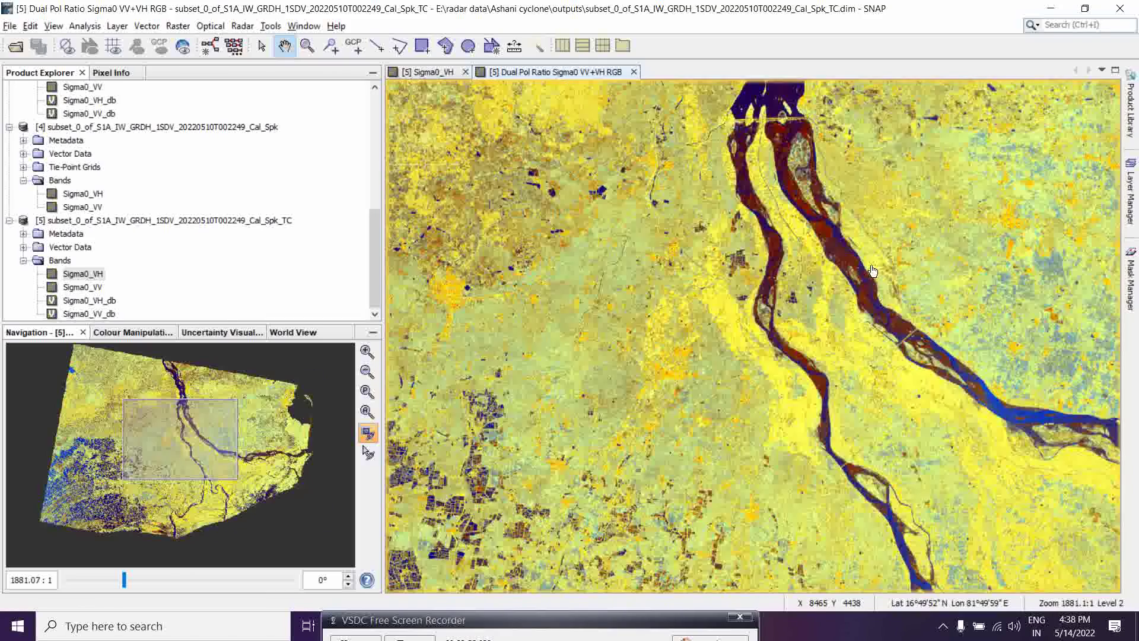
left_click_drag(642, 343, 785, 203)
Examine the blue field patches in the southwest of the RGB composite, close up and against the whole scene.
left_click_drag(457, 398, 605, 332)
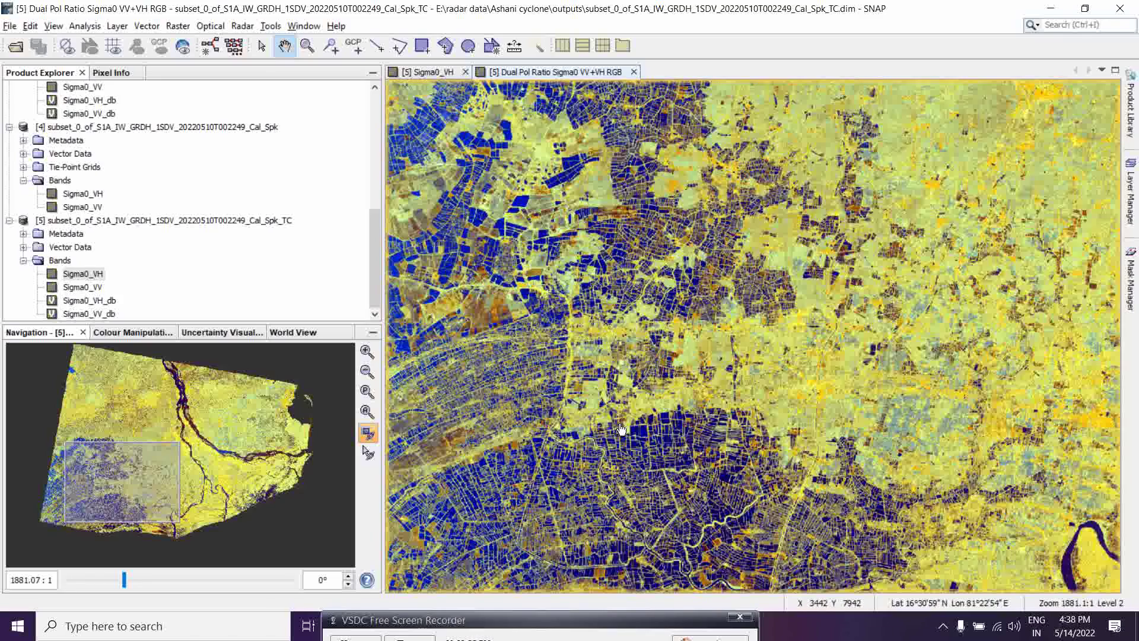
left_click_drag(599, 410, 729, 368)
left_click_drag(653, 415, 717, 354)
left_click_drag(930, 498, 832, 415)
left_click_drag(711, 423, 847, 423)
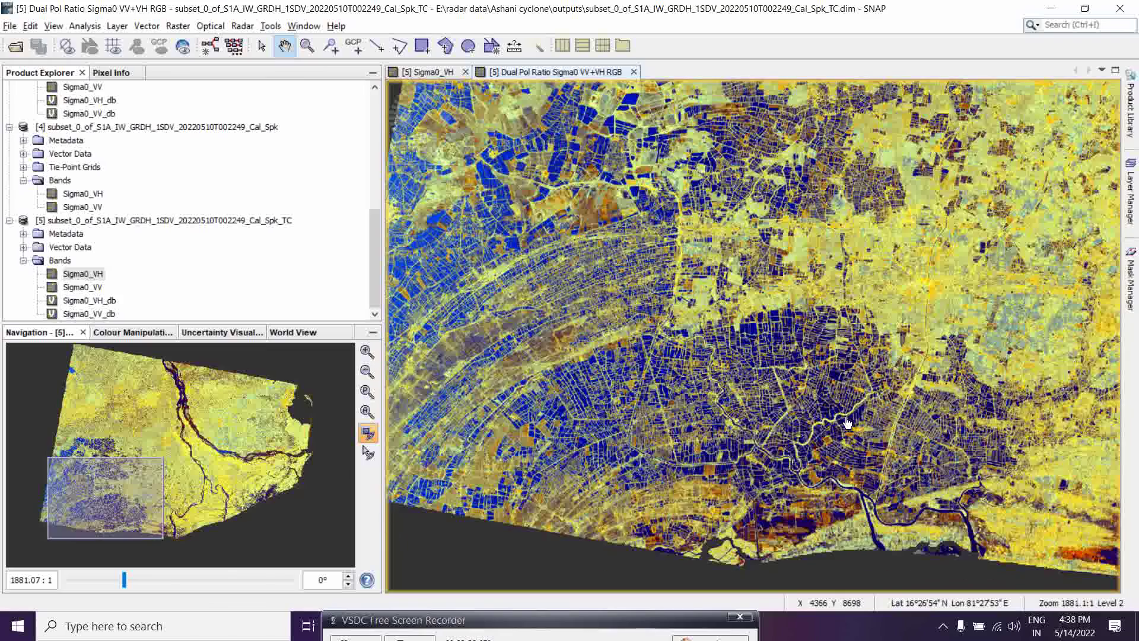
left_click_drag(602, 364, 707, 423)
left_click_drag(678, 289, 659, 303)
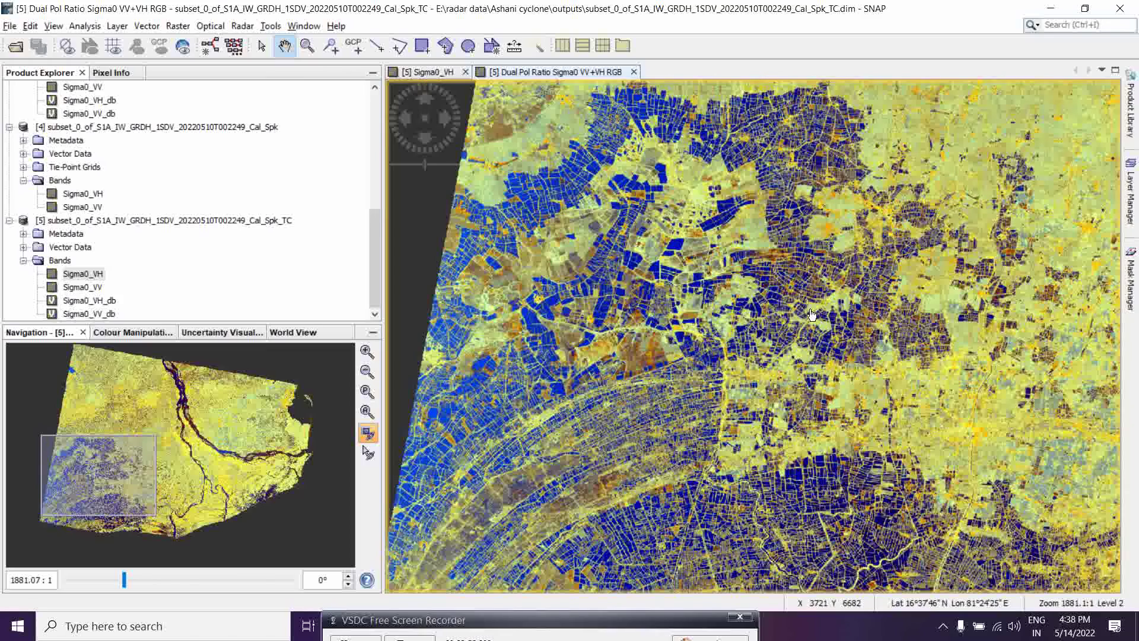
left_click_drag(861, 335, 754, 356)
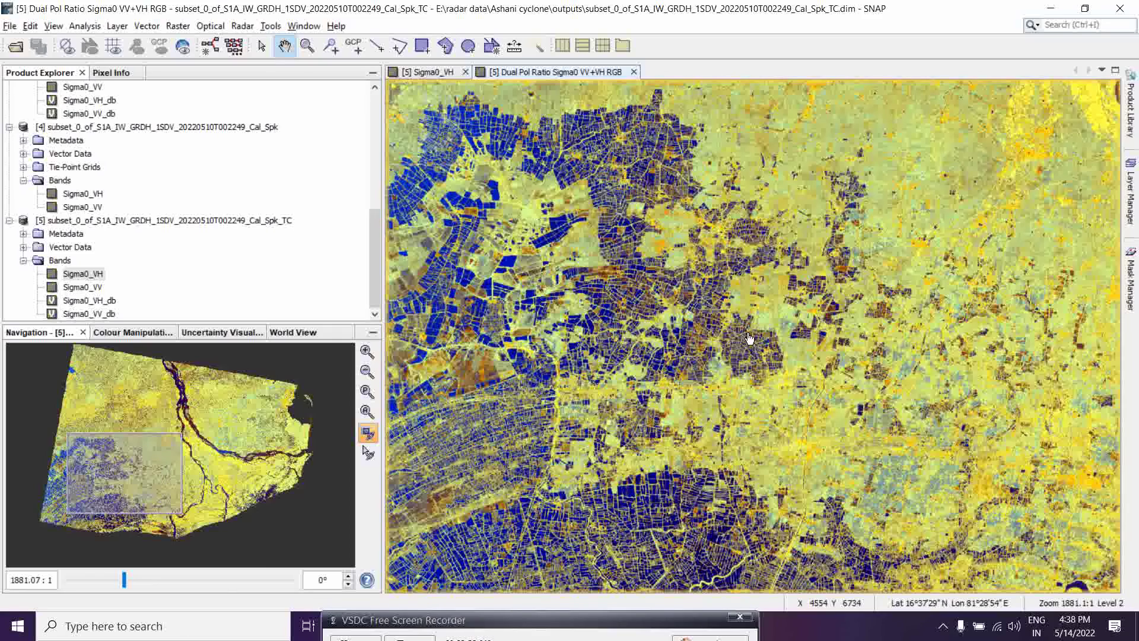
scroll(684, 290, "down", 2)
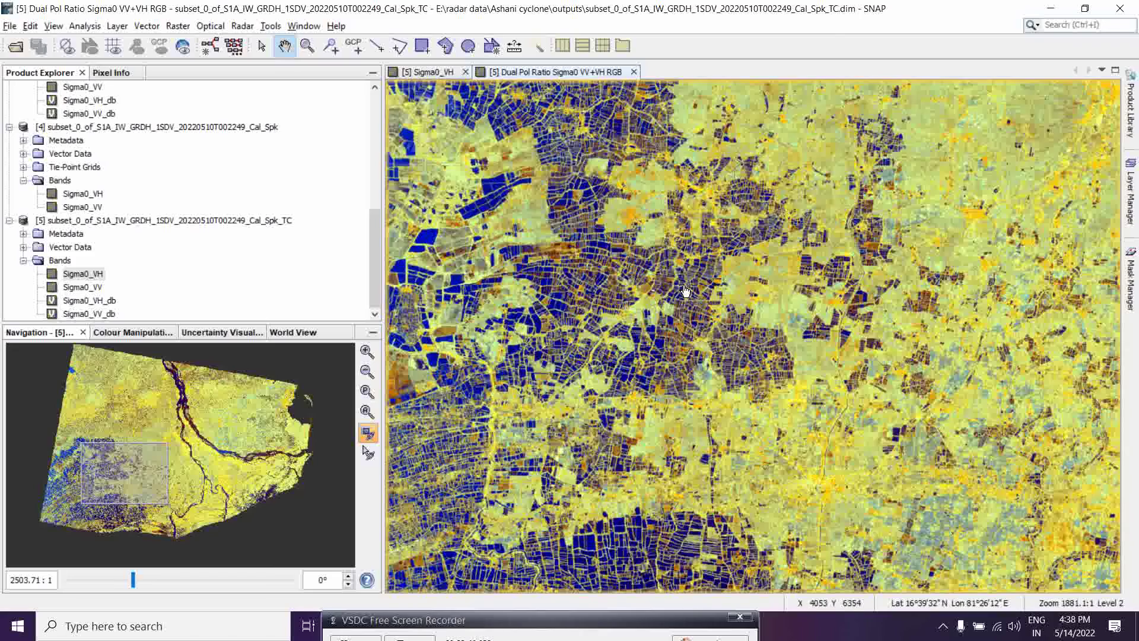
scroll(685, 291, "down", 6)
left_click_drag(826, 290, 674, 414)
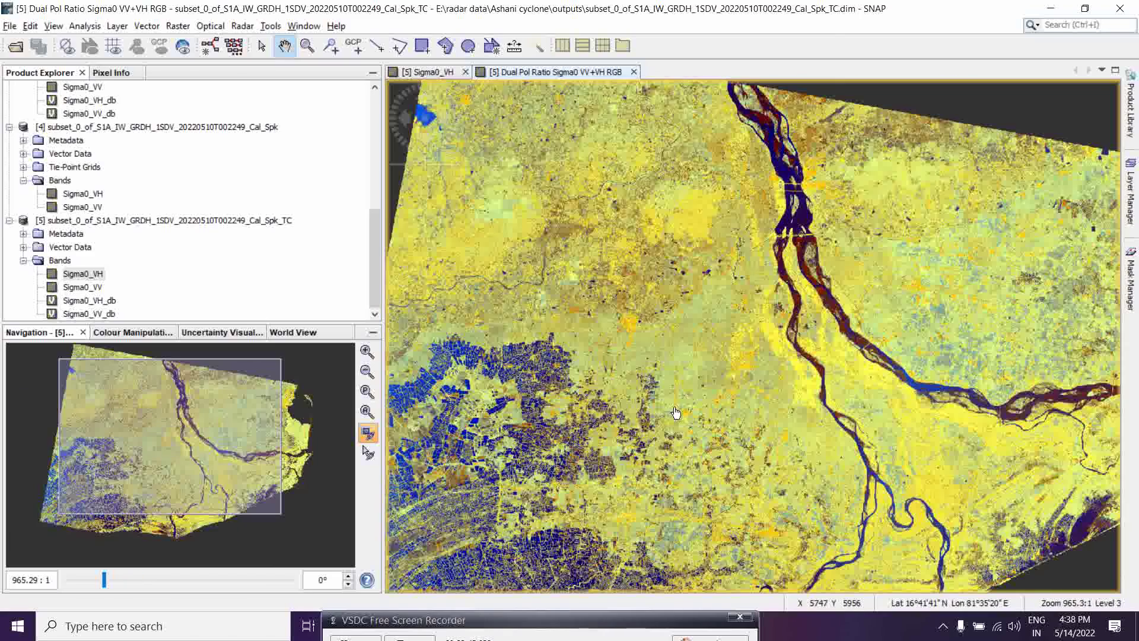
left_click_drag(778, 325, 787, 249)
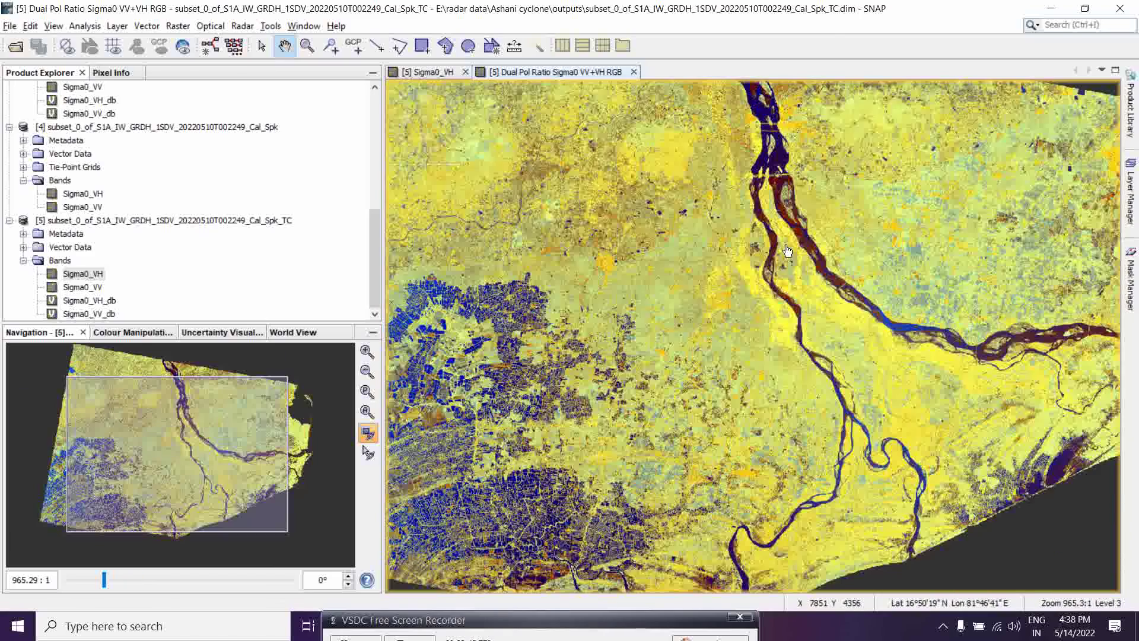
Start a Google Earth KMZ export of the RGB view and choose the radar data\Ashani cyclone folder on drive E: as destination.
right_click(634, 267)
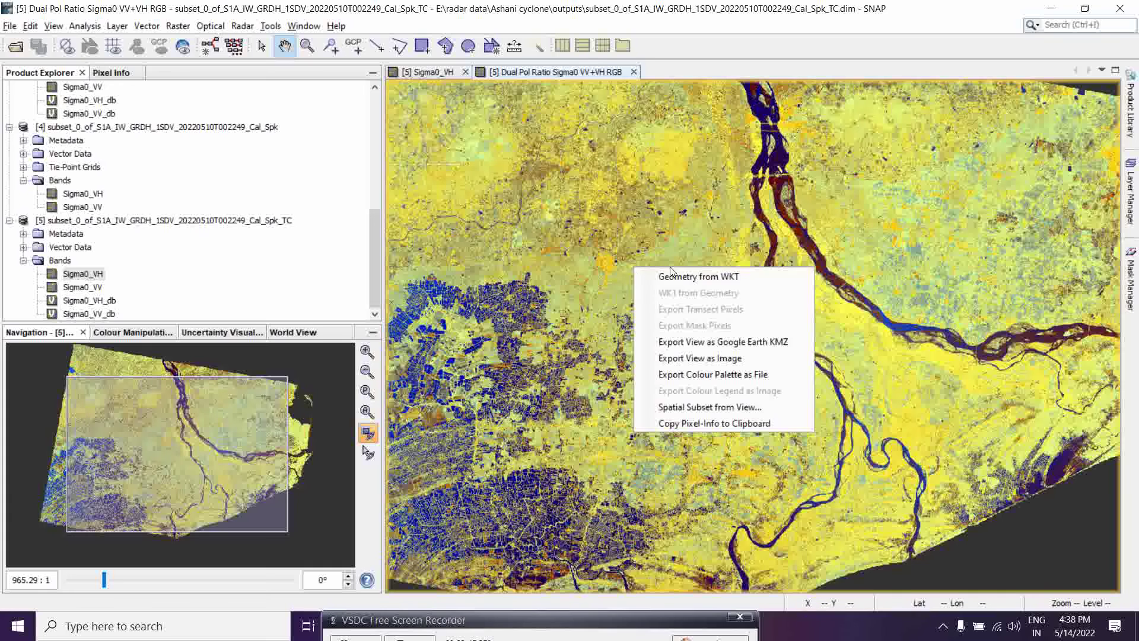
left_click(720, 344)
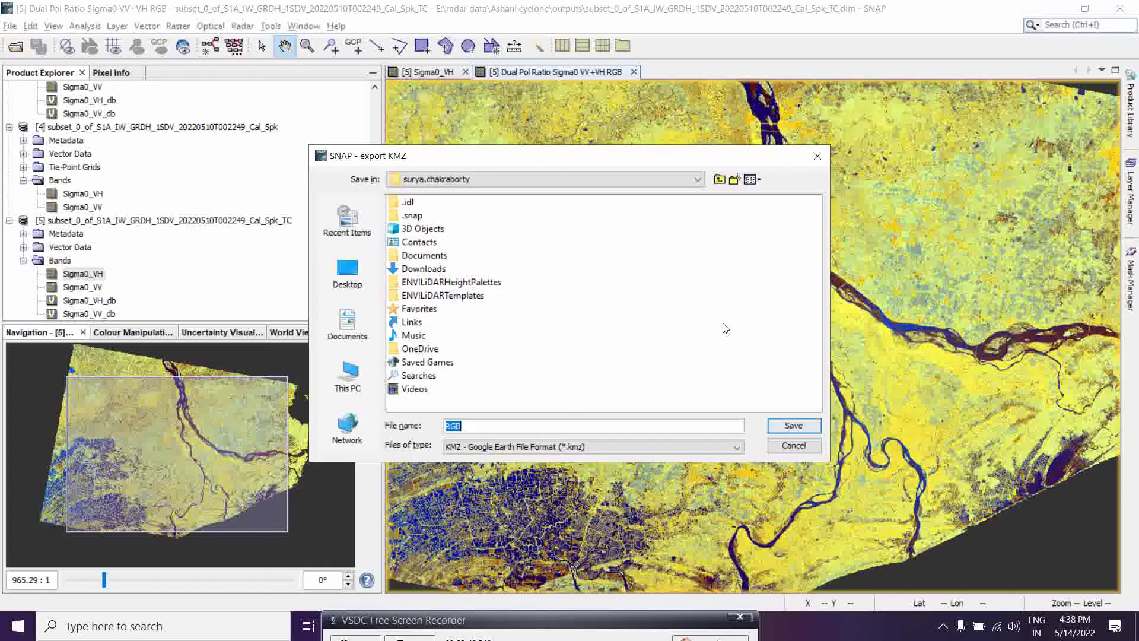
left_click(356, 384)
left_click(422, 324)
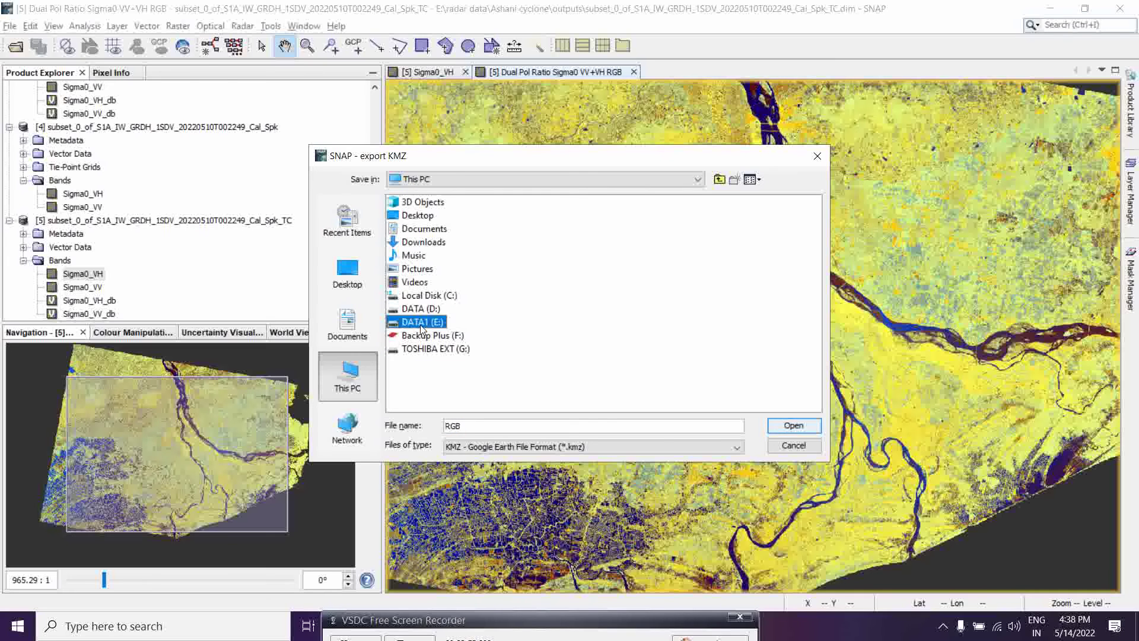
double_click(421, 326)
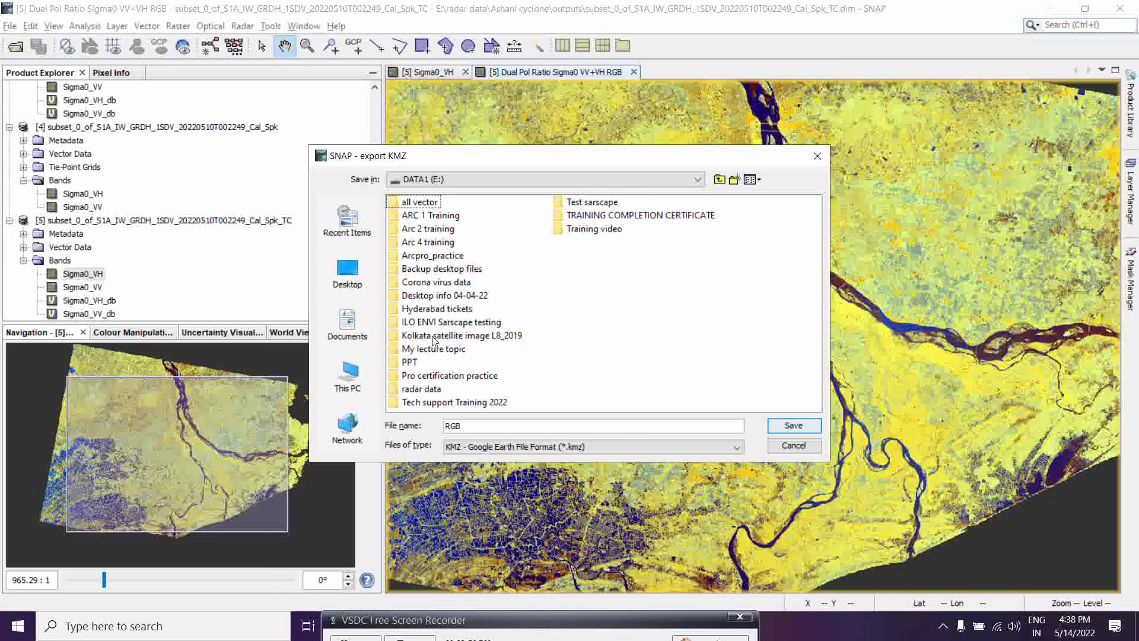
double_click(424, 391)
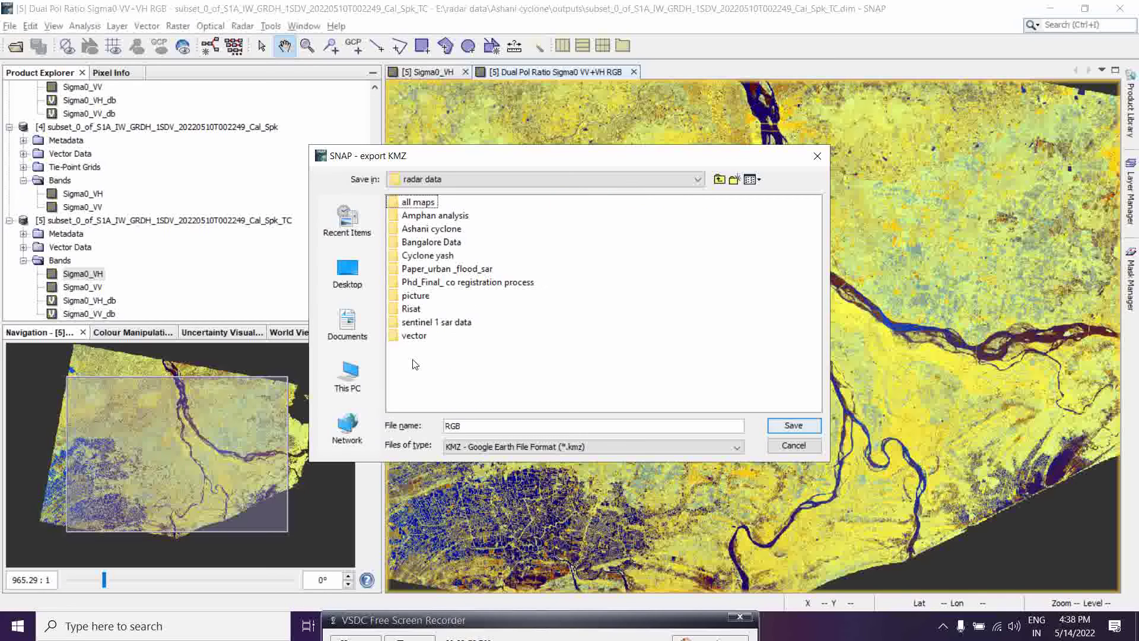
double_click(433, 230)
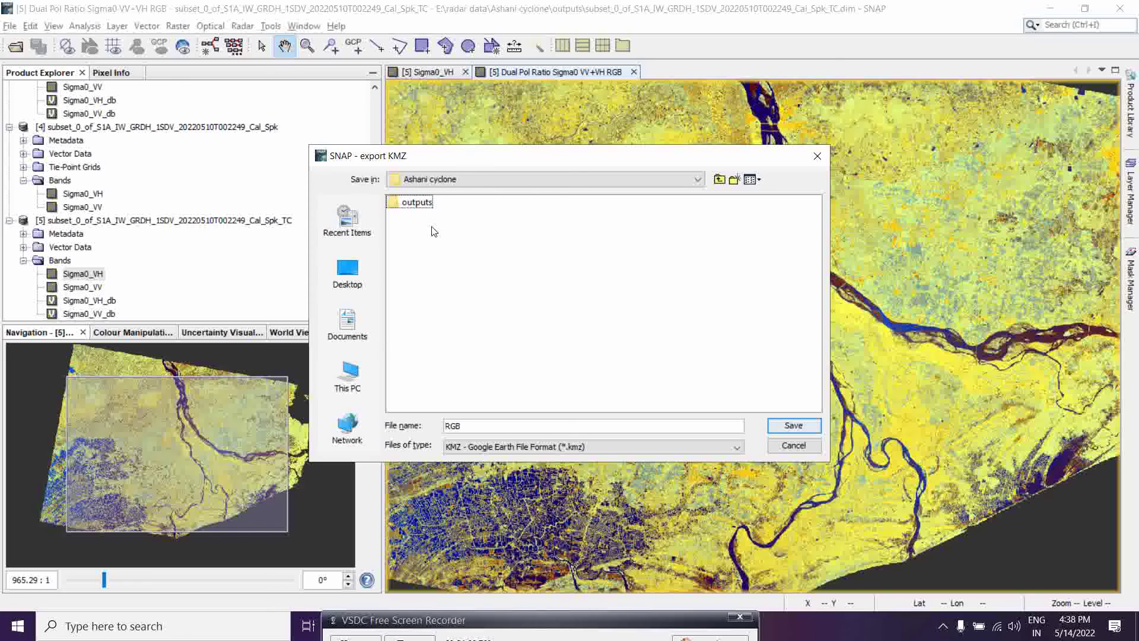
double_click(422, 203)
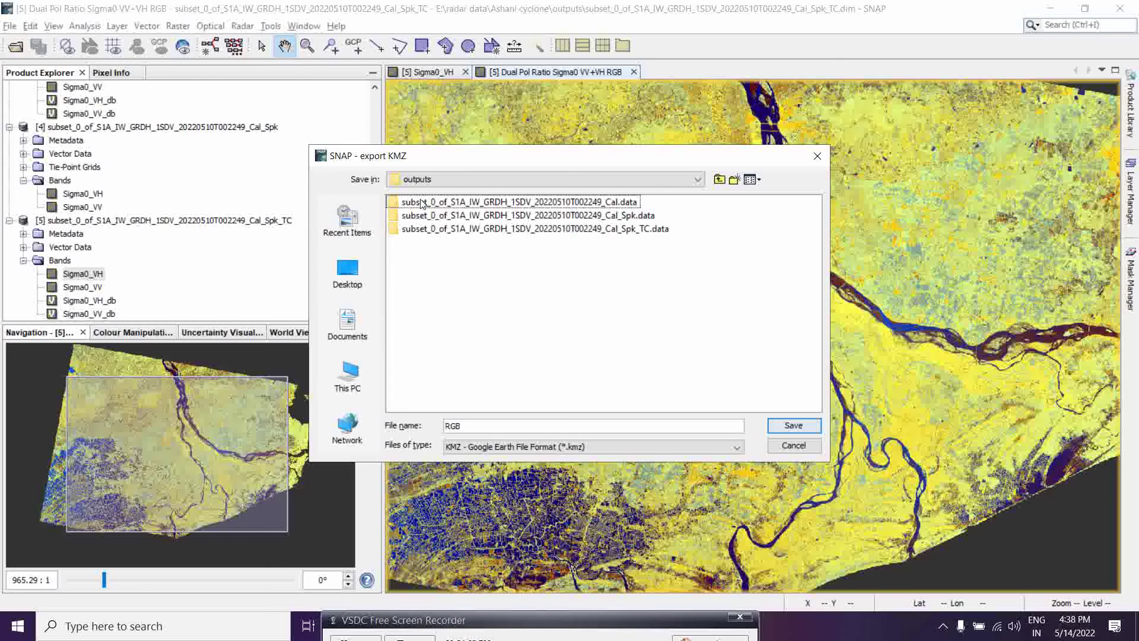
left_click(719, 179)
Name the KMZ file Andhra_area and save it.
left_click(473, 427)
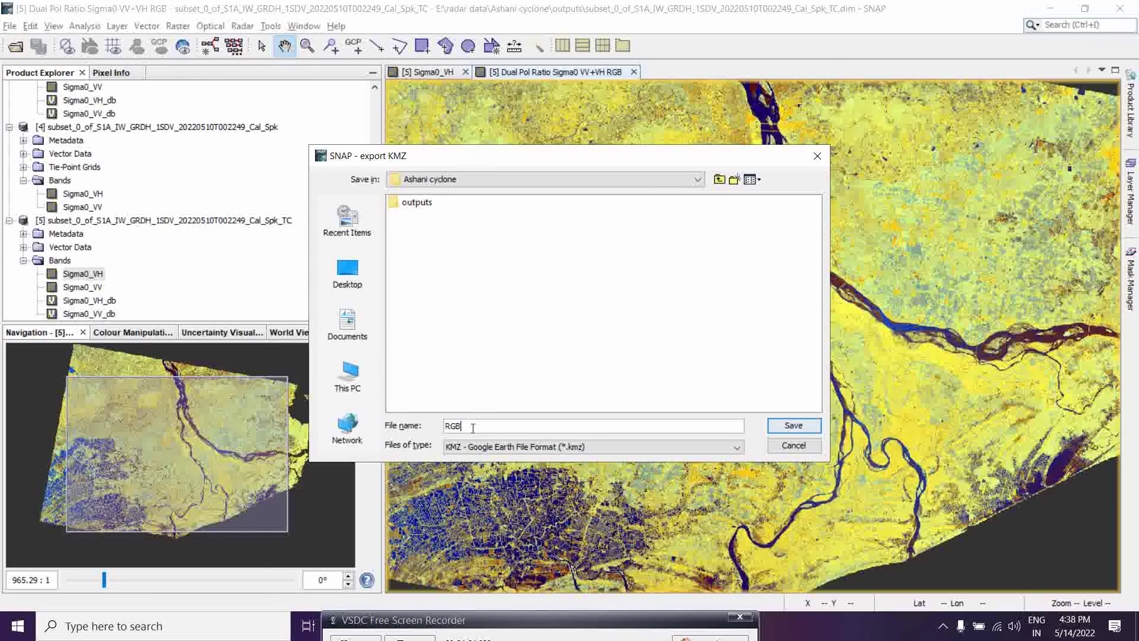
double_click(473, 427)
type("Andhra_area_")
key("BackSpace")
left_click(795, 426)
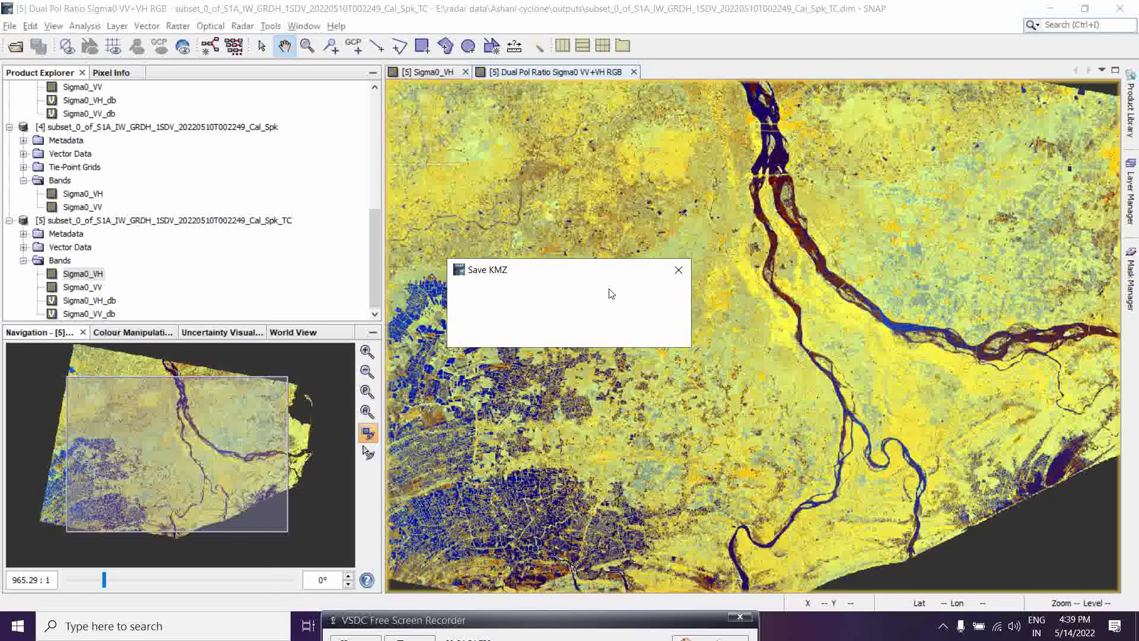
left_click_drag(561, 273, 764, 228)
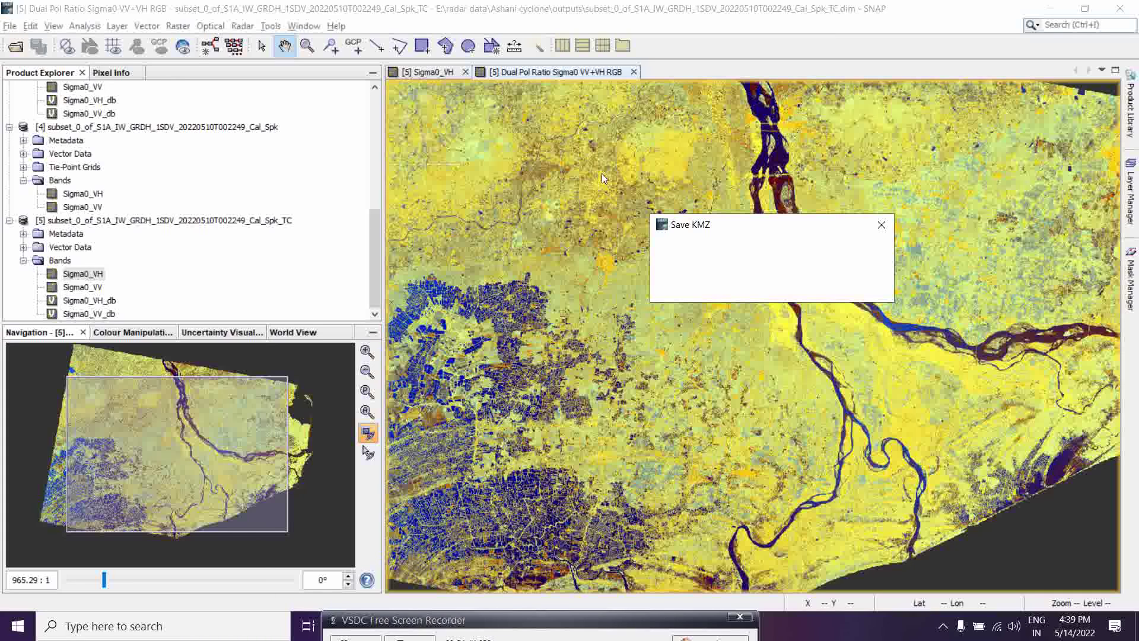
left_click_drag(745, 228, 870, 302)
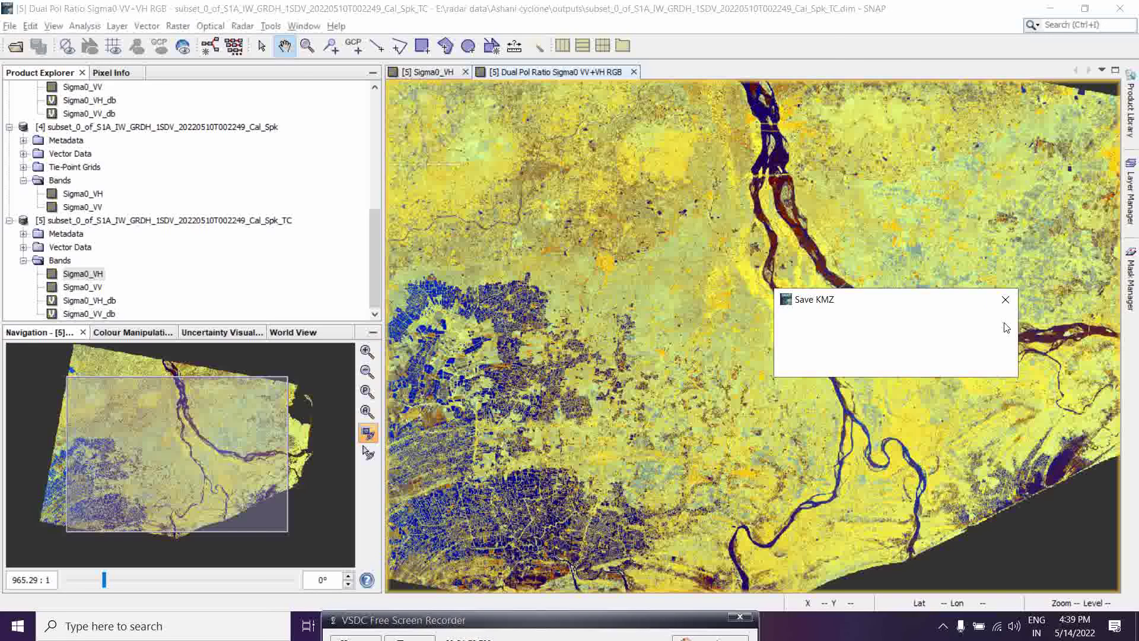
left_click_drag(553, 619, 545, 529)
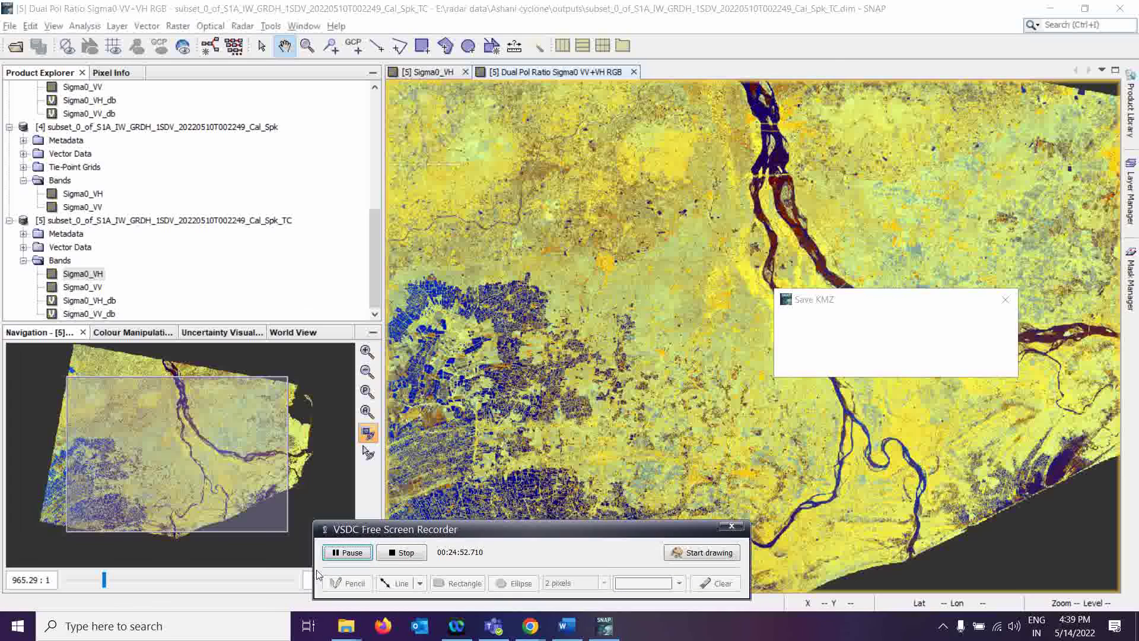
left_click(348, 553)
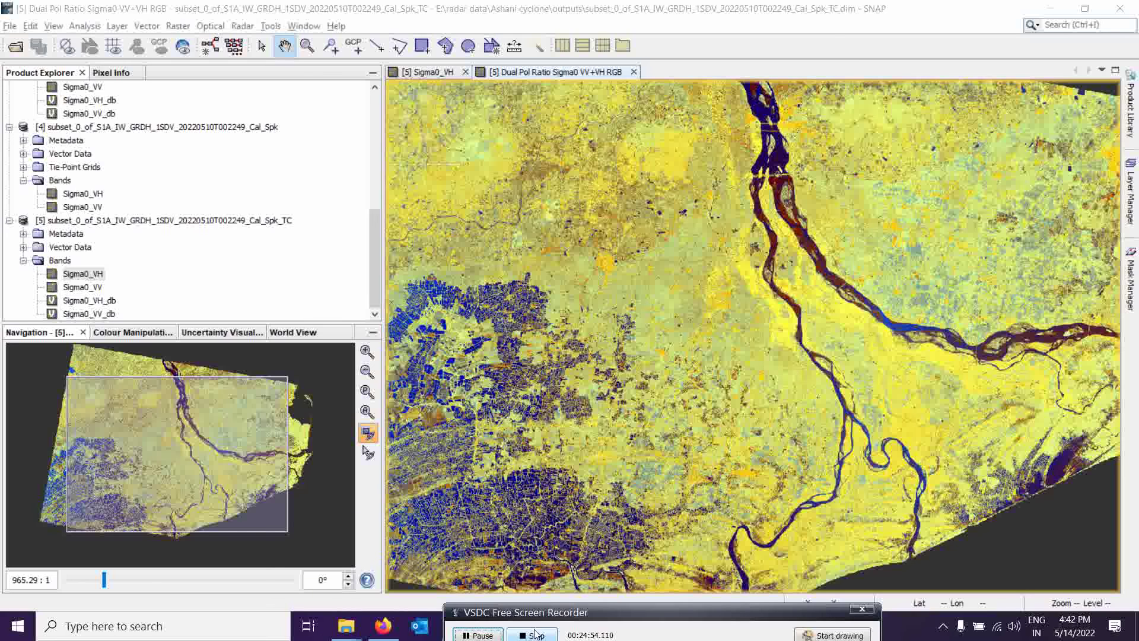
left_click_drag(596, 614, 577, 621)
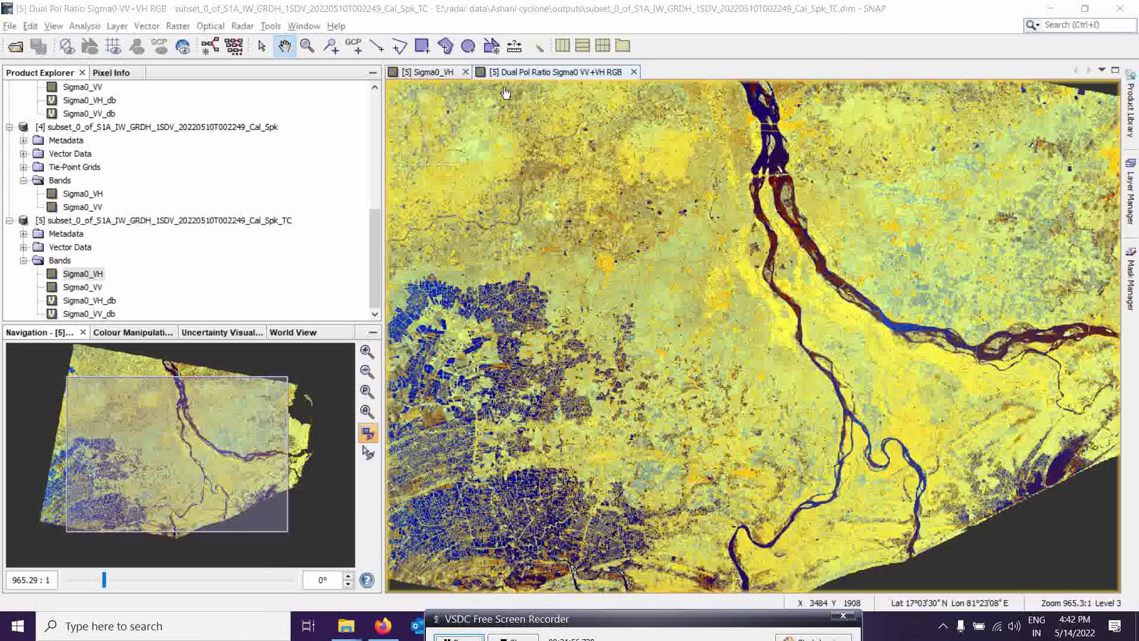
Export the terrain-corrected product as GeoTIFF into the outputs folder under the name subset_0_of_S1A_IW_GRDH_1SDV_20220510T002249_Cal_Spk_TC.tif.
left_click(10, 26)
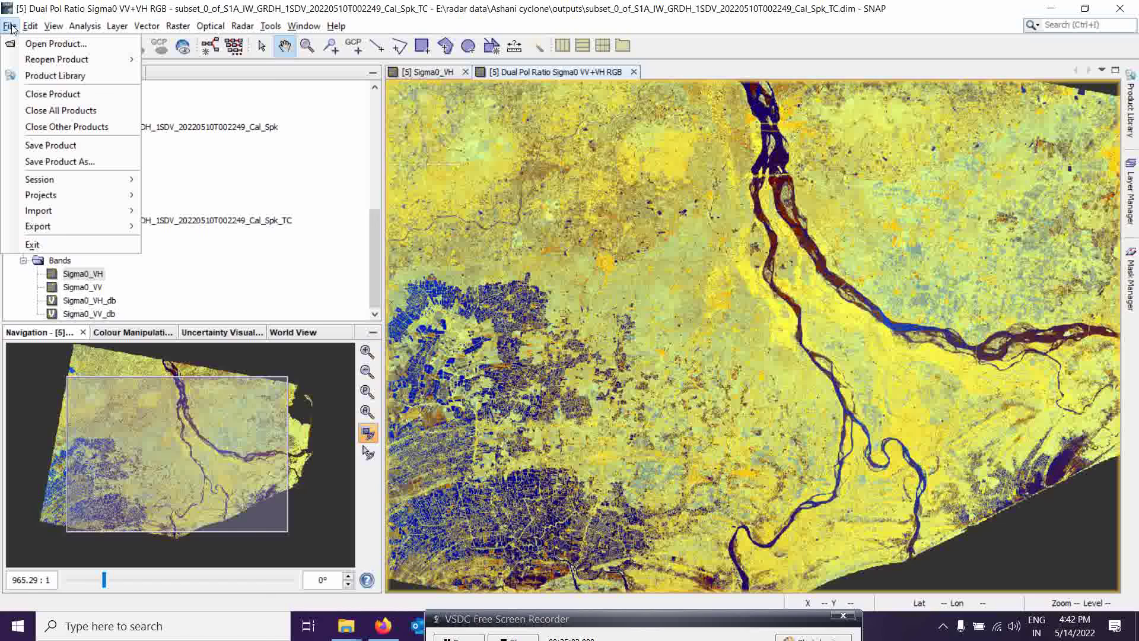
mouse_move(62, 224)
mouse_move(153, 235)
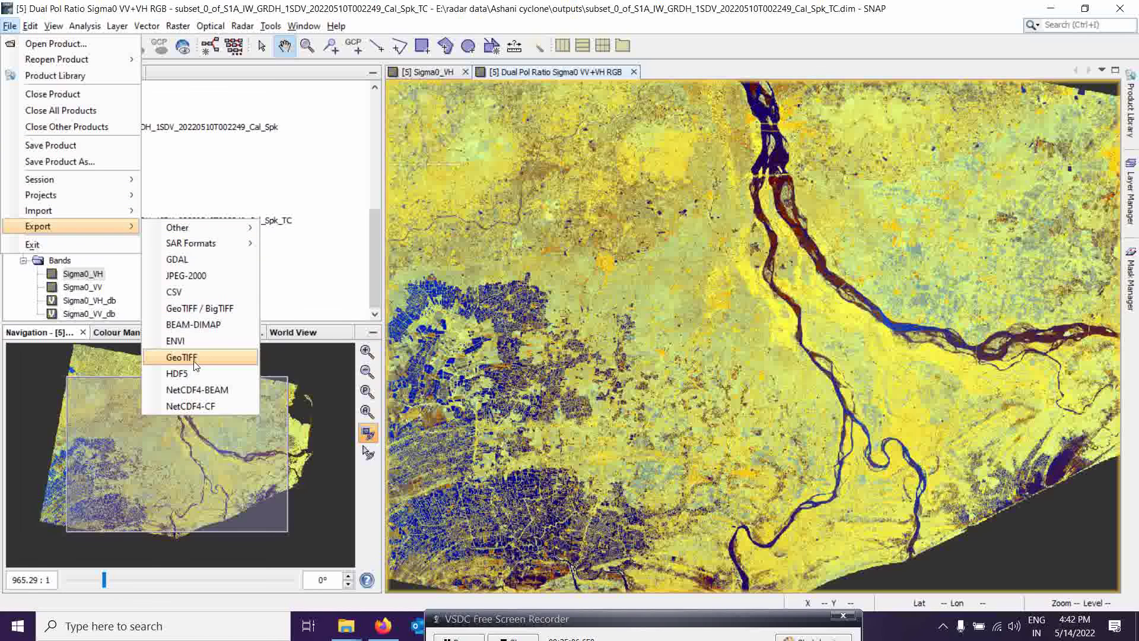
left_click(194, 358)
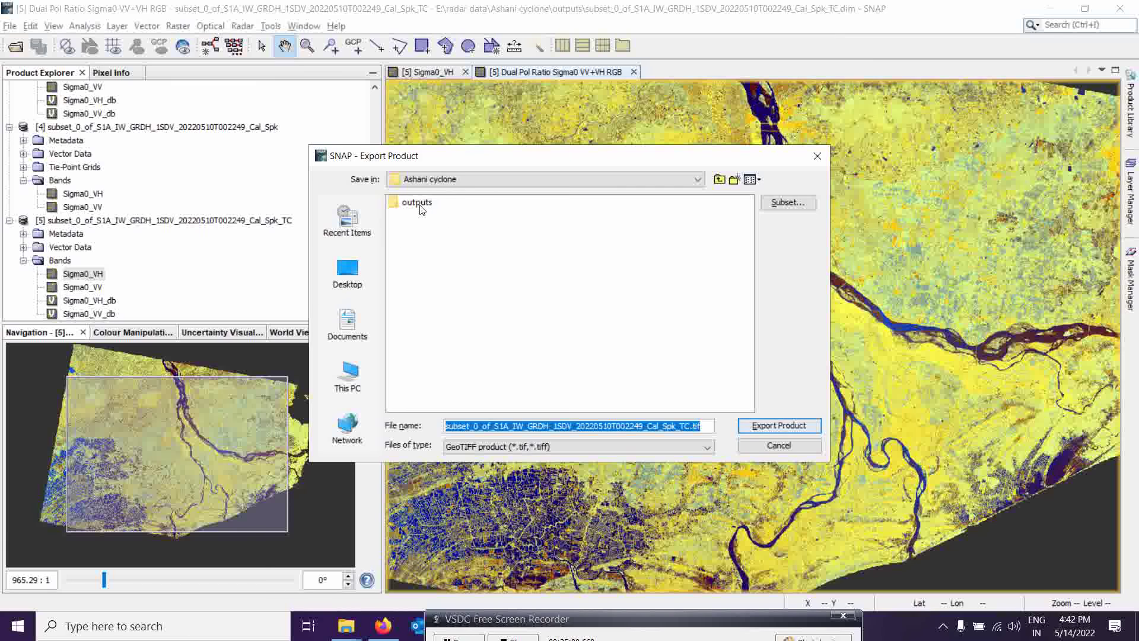
double_click(423, 205)
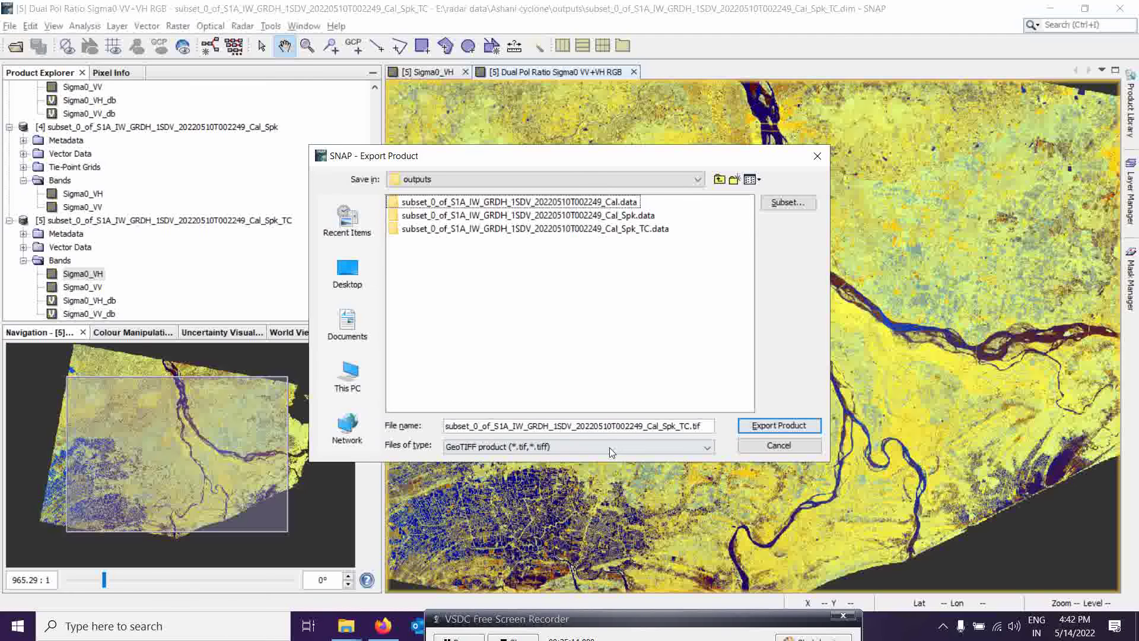
left_click(766, 425)
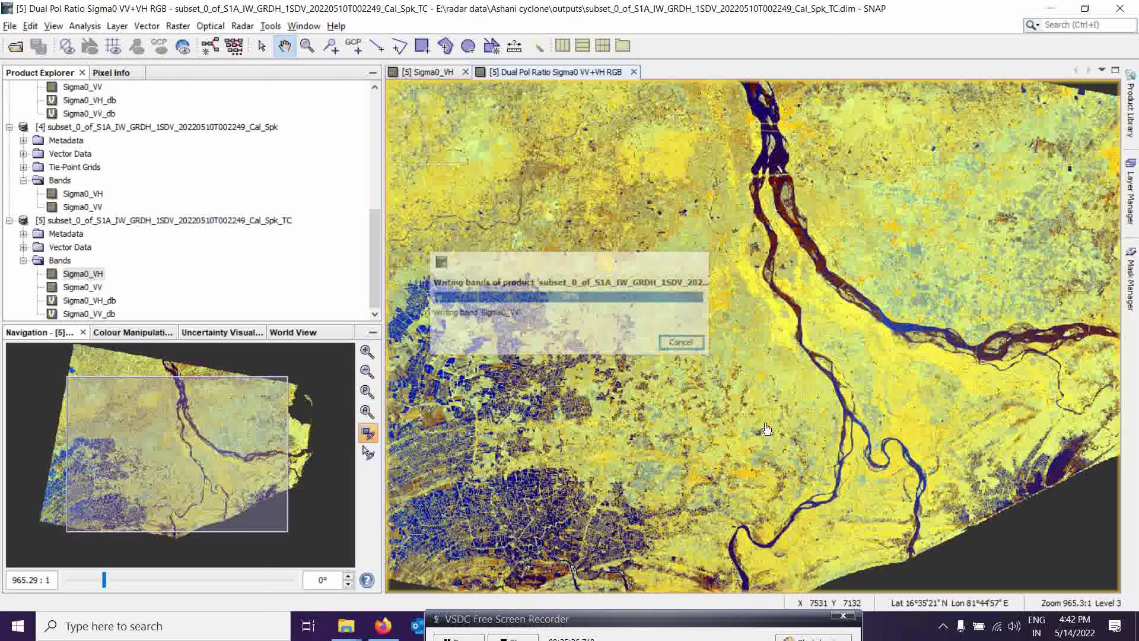
left_click_drag(565, 621, 508, 609)
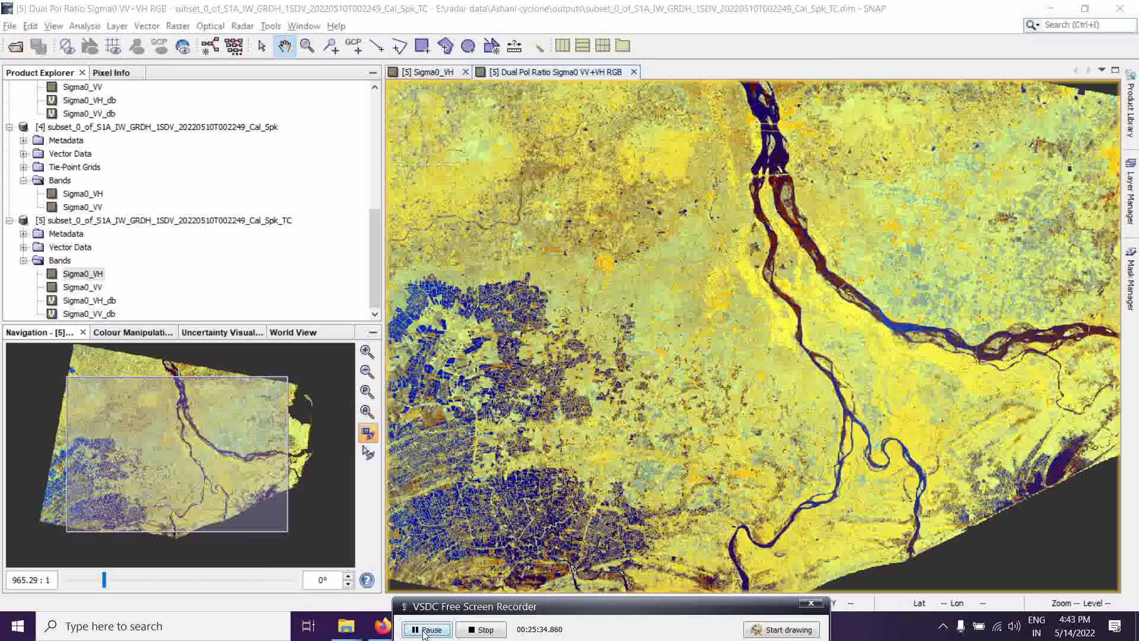
left_click(425, 630)
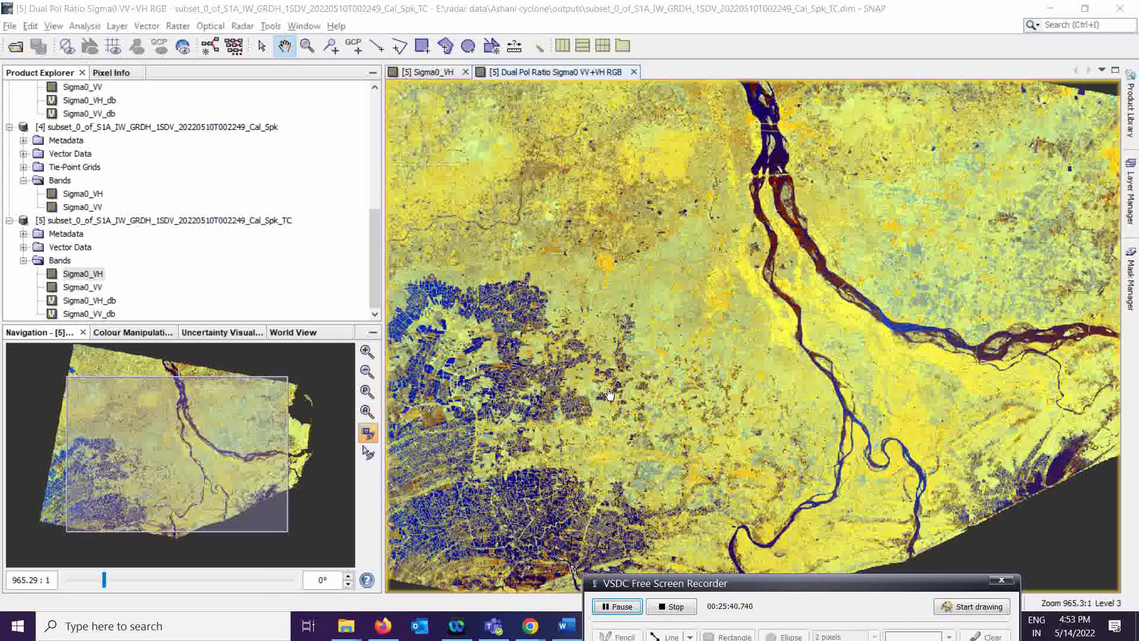
Bring up the export formats available for the terrain-corrected product.
left_click(9, 26)
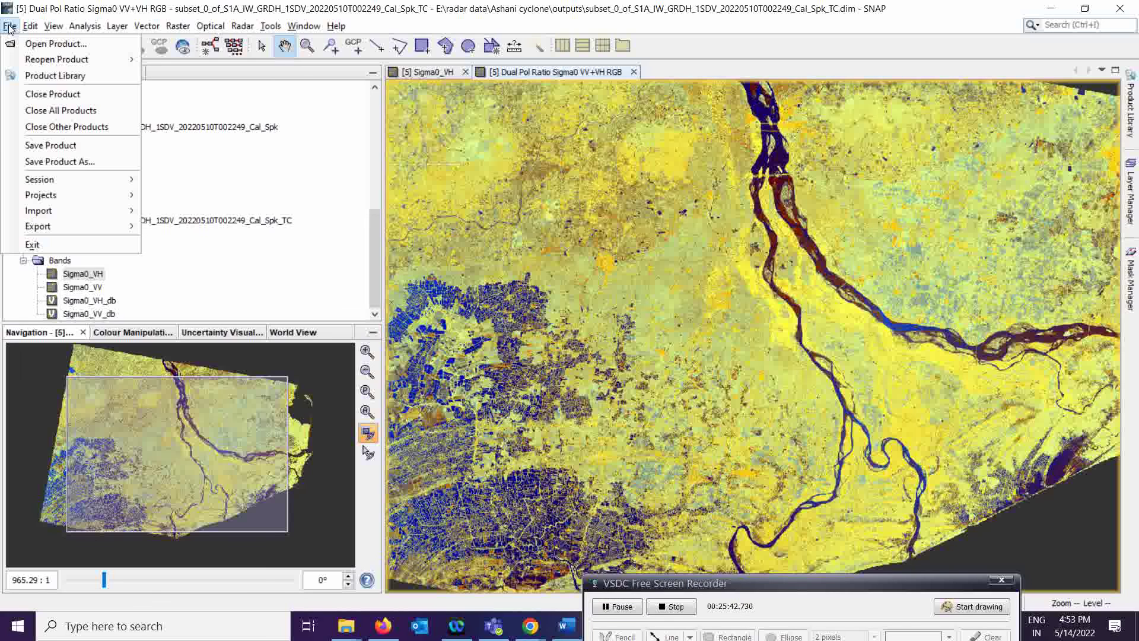
mouse_move(101, 226)
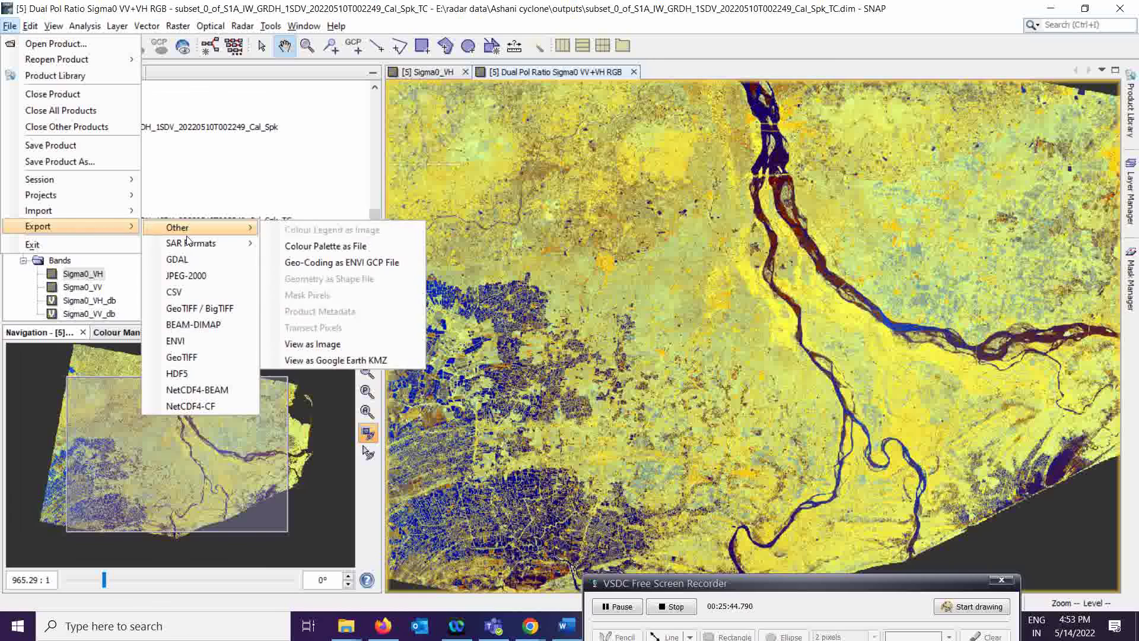